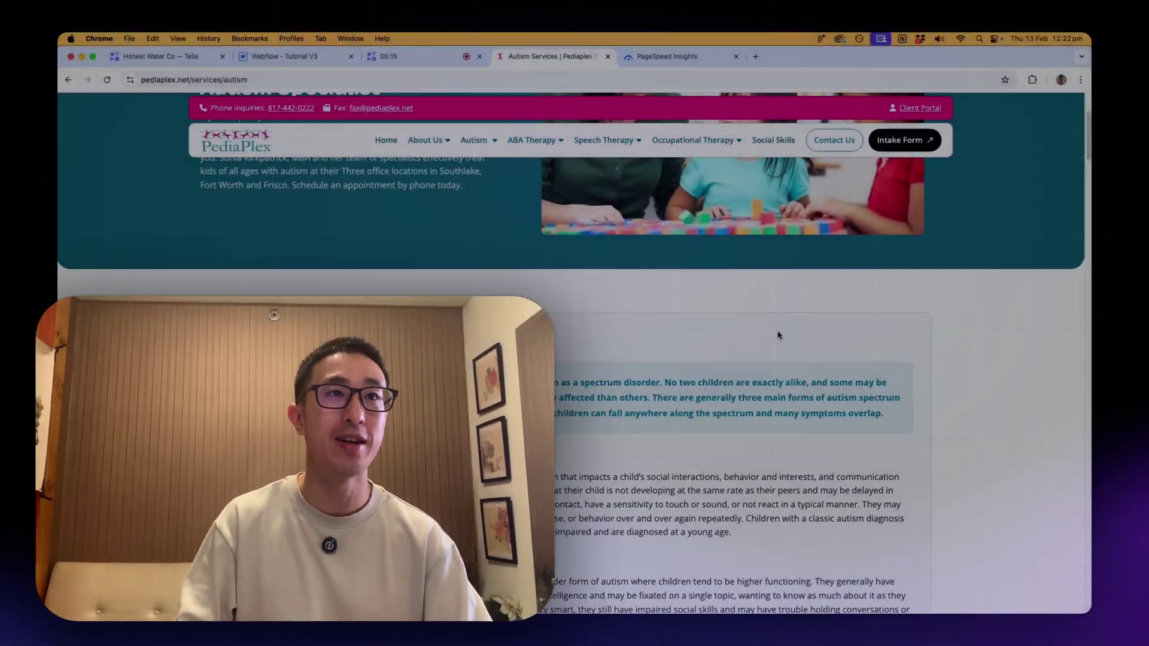
Examine the Types of Autism section on the PediaPlex autism services page, highlighting its headings, intro callout and body text.
scroll(748, 317, down, 2)
scroll(749, 317, down, 5)
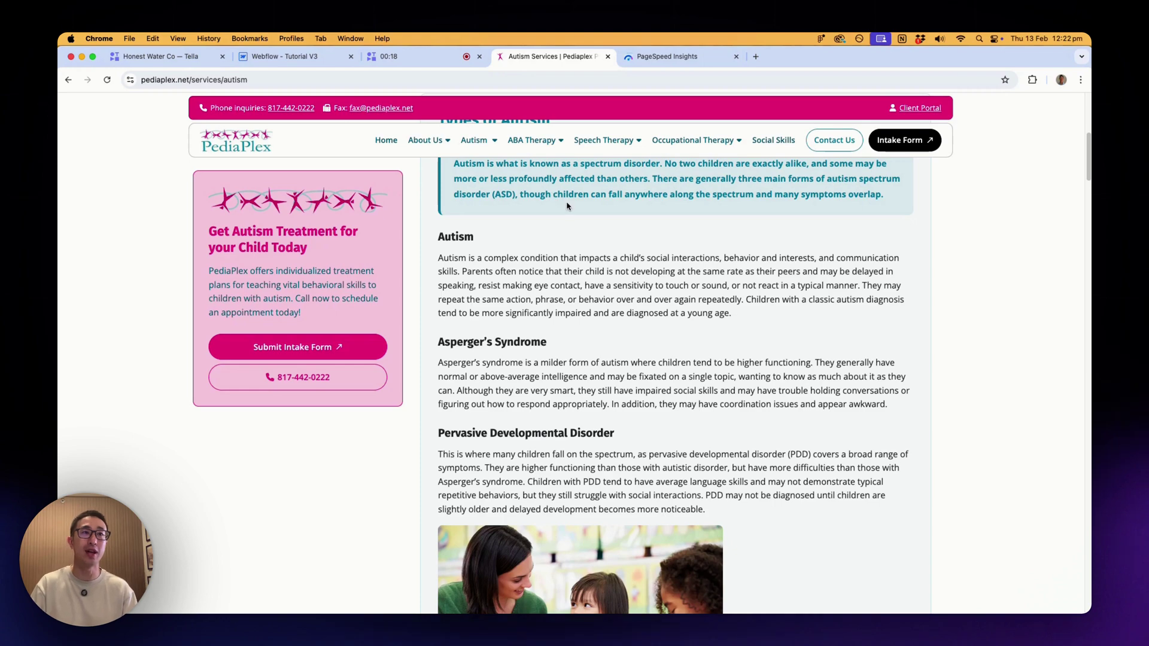
scroll(567, 206, up, 3)
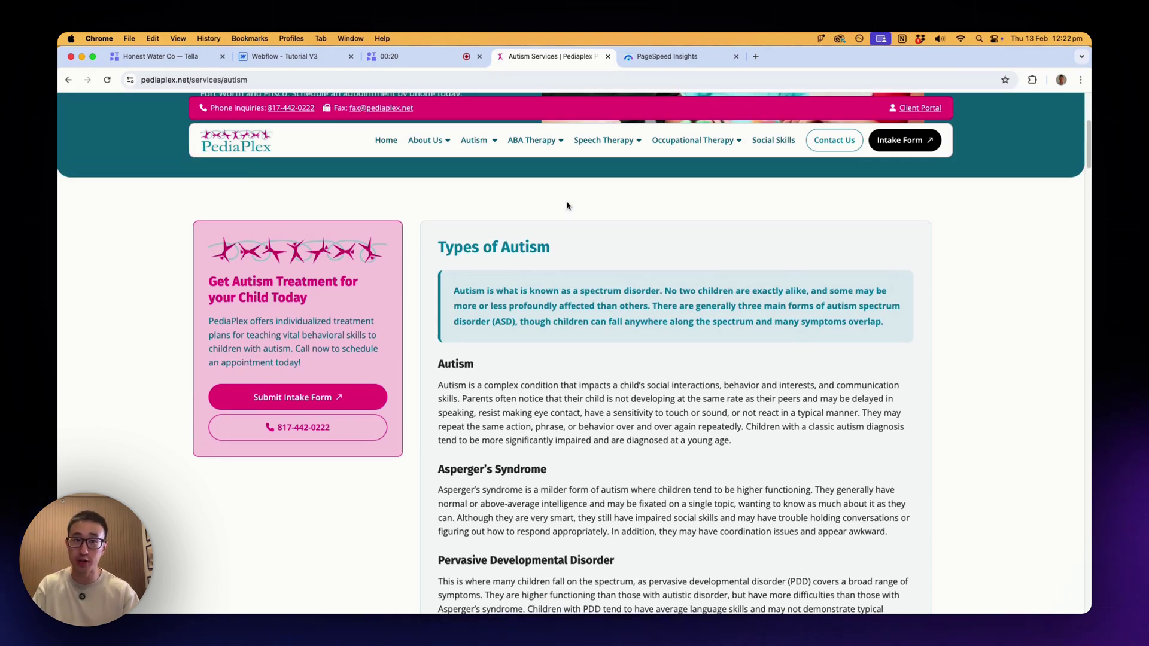
scroll(559, 251, up, 6)
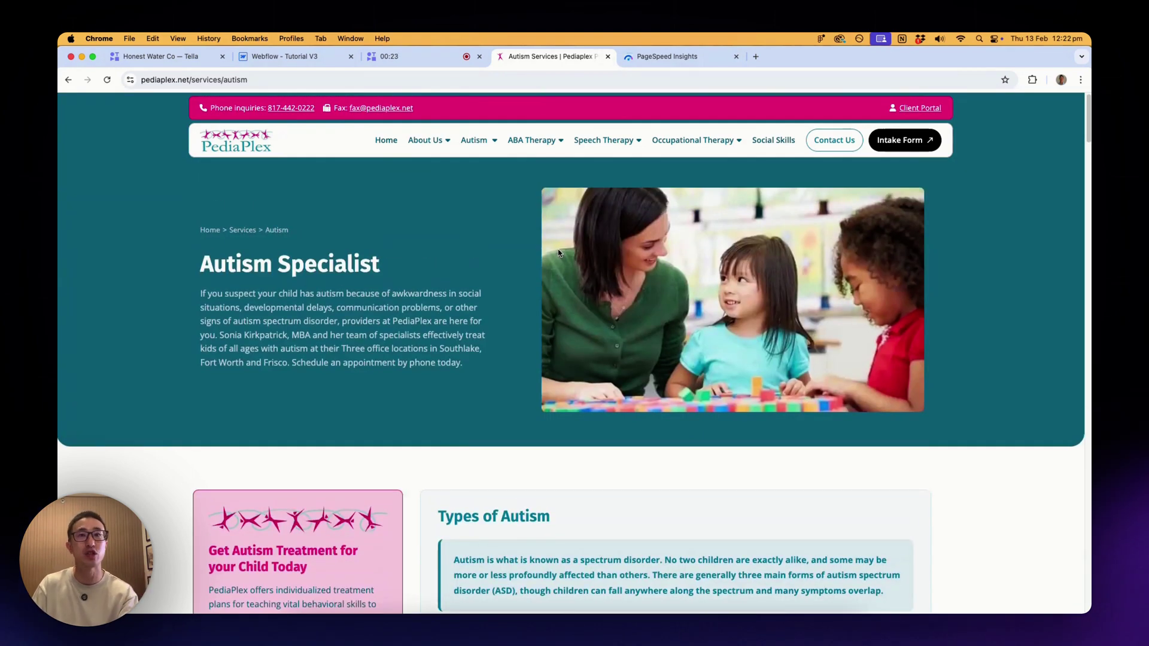
scroll(558, 252, down, 8)
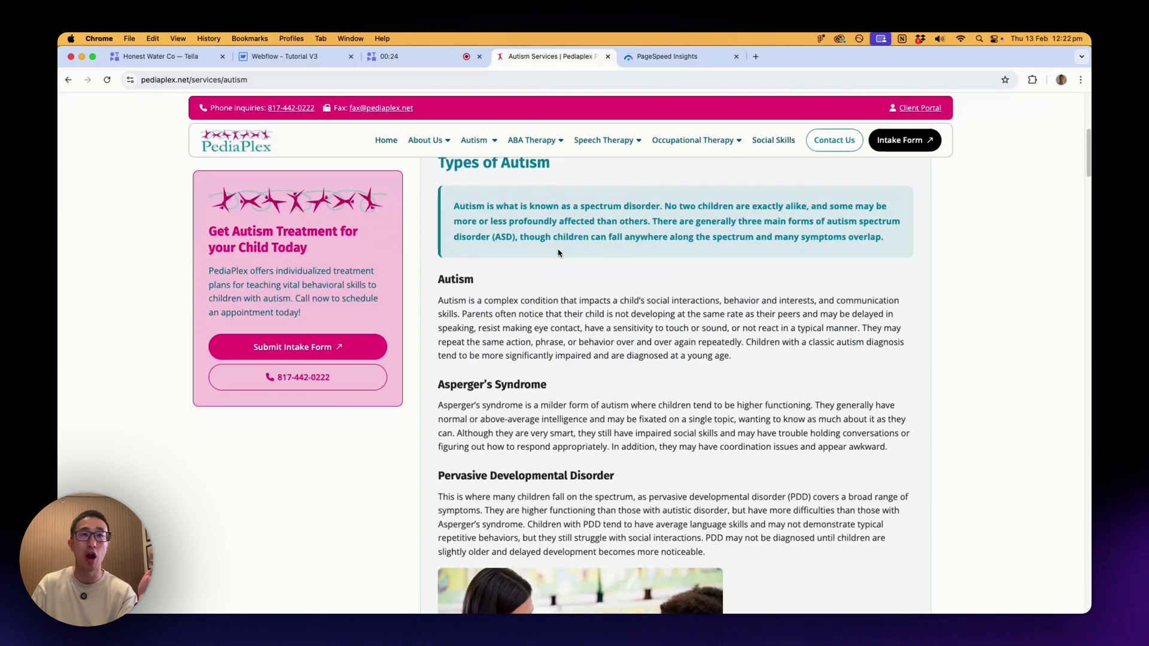
scroll(552, 252, up, 1)
drag(440, 218, 752, 493)
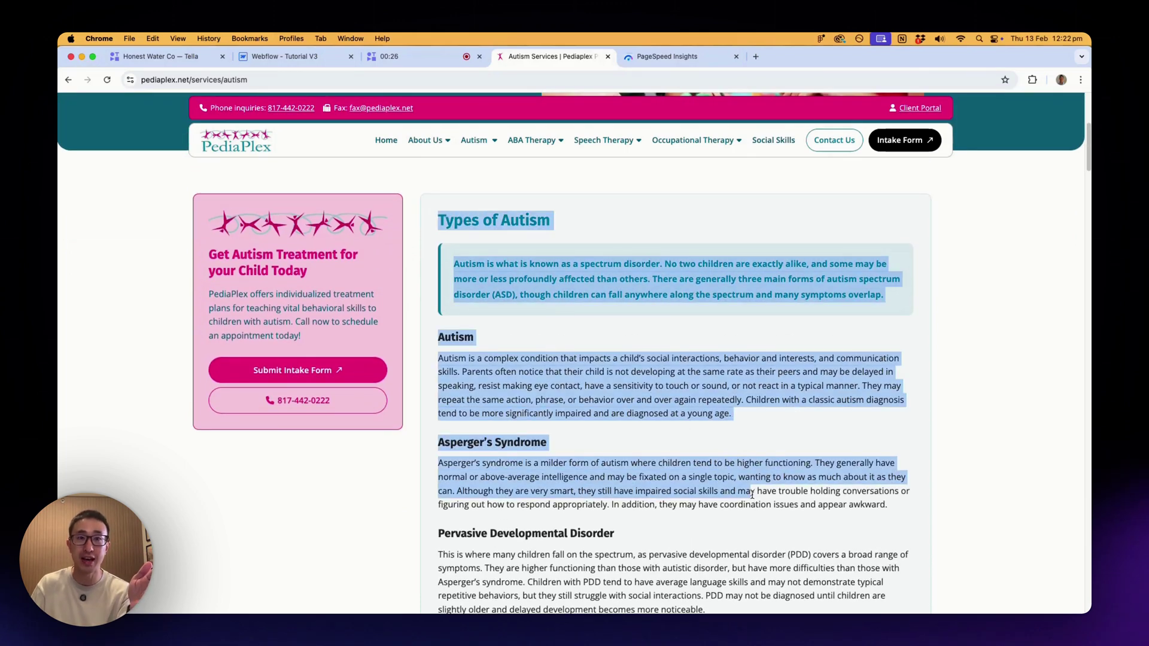
scroll(664, 326, down, 5)
scroll(664, 326, up, 4)
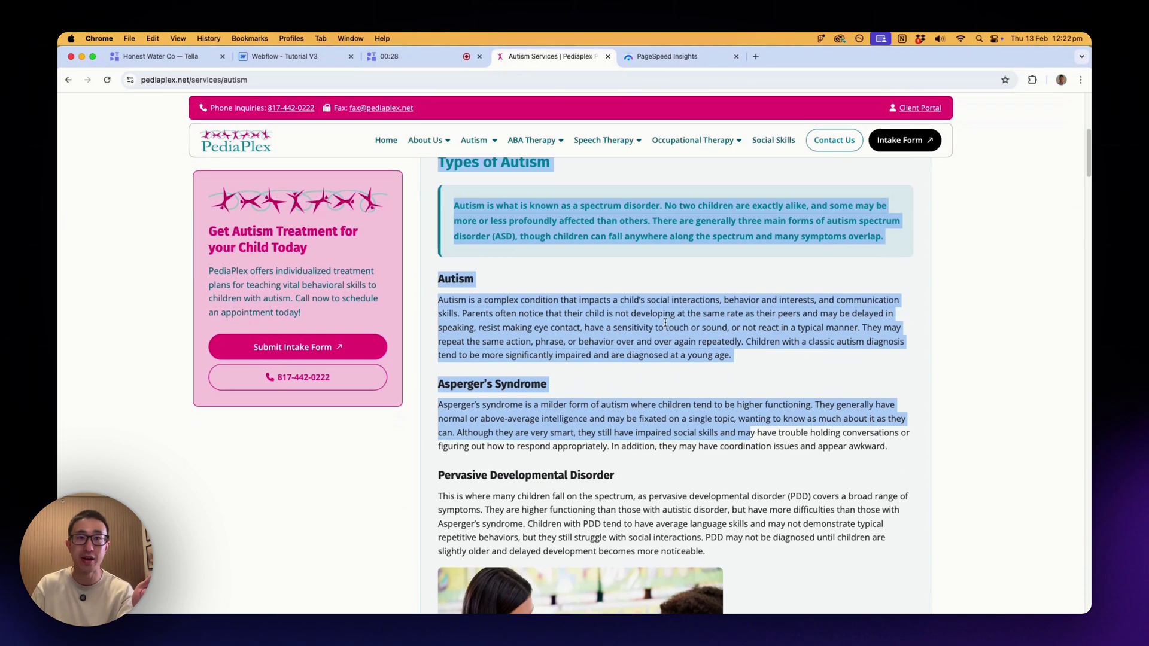
scroll(665, 323, up, 1)
click(506, 238)
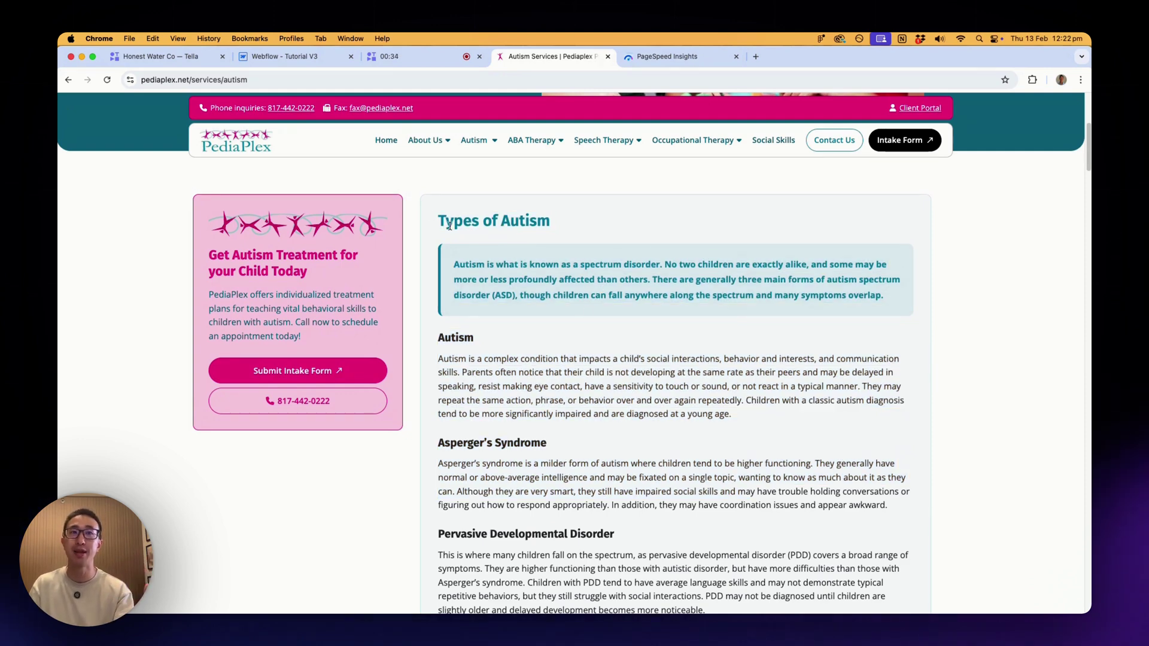
drag(449, 225, 721, 529)
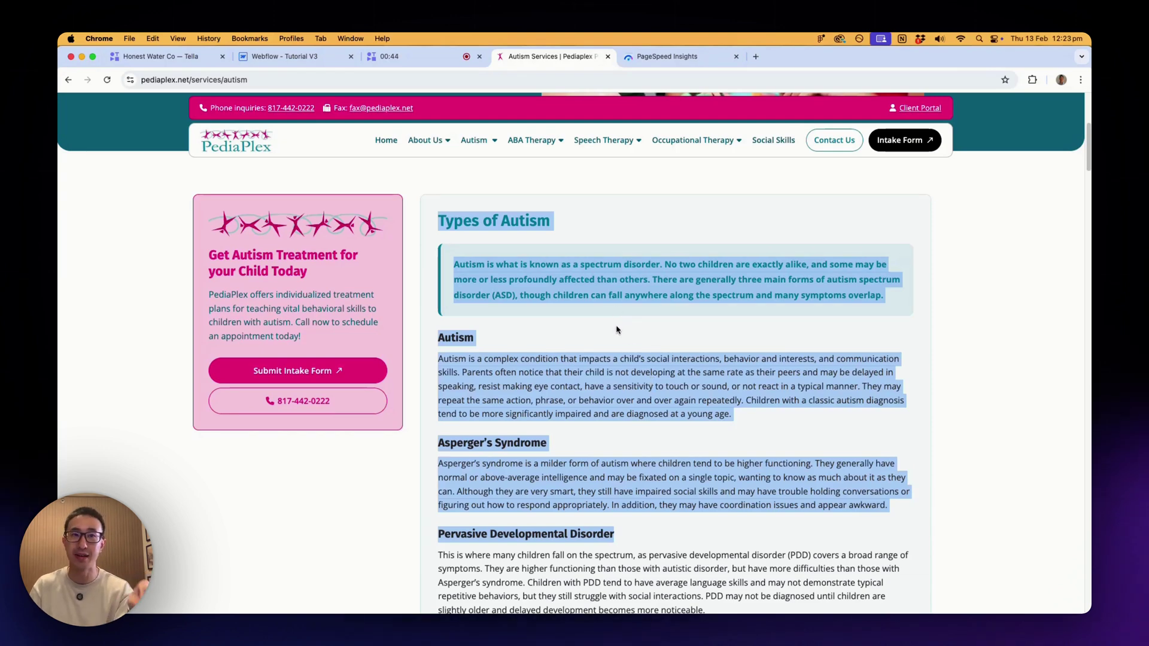
drag(439, 221, 550, 221)
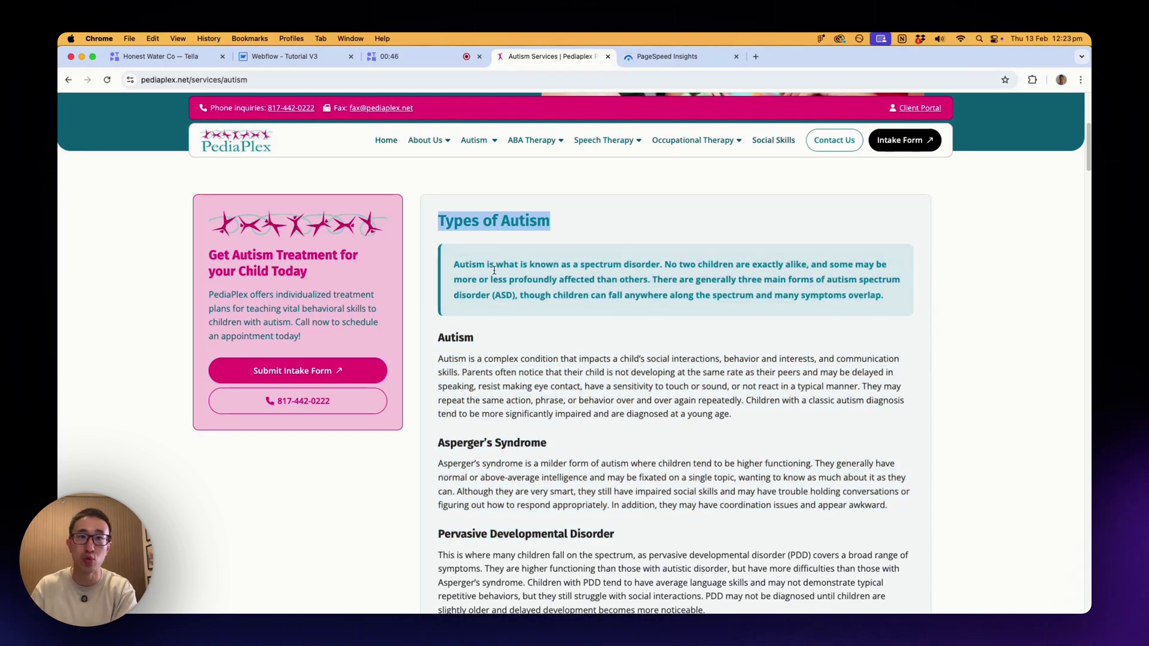
drag(456, 260, 850, 357)
scroll(838, 281, down, 2)
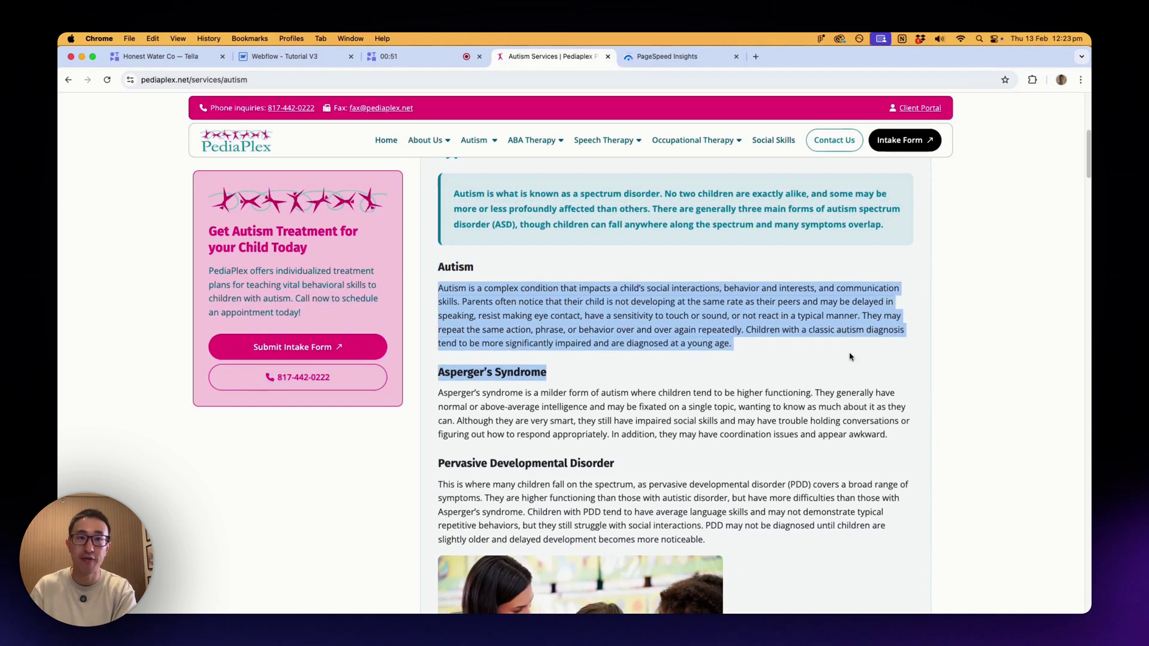
Review the rest of the autism services article, from its images and symptom lists through the Q & A to the locations.
scroll(849, 357, down, 5)
scroll(849, 357, down, 2)
scroll(846, 353, up, 1)
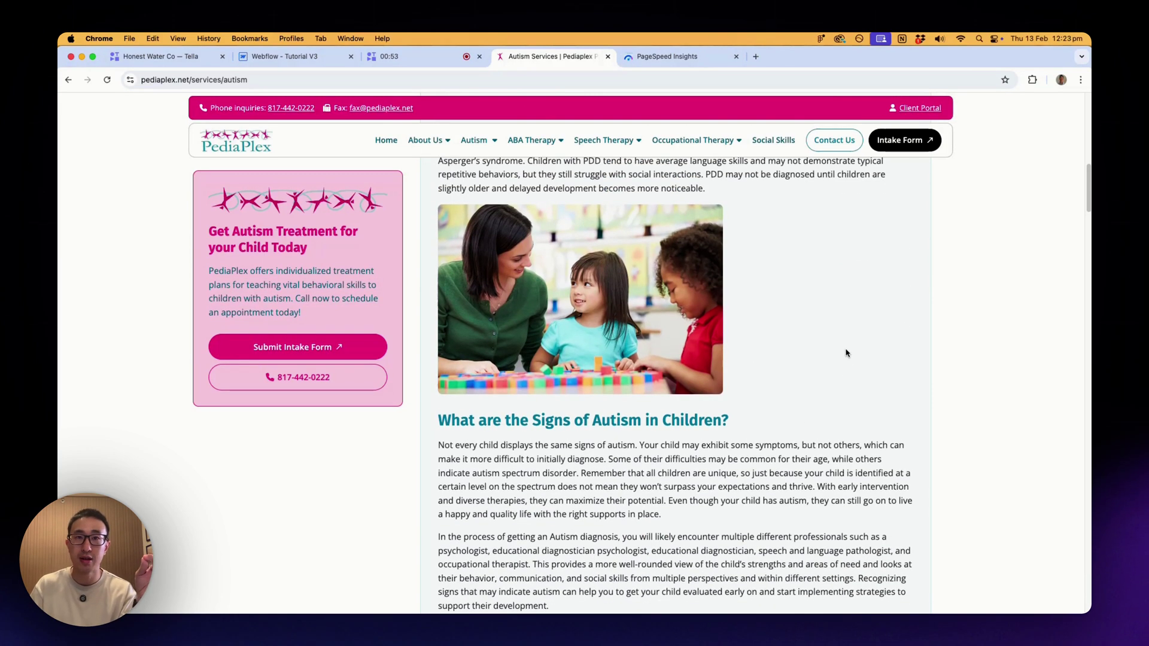
scroll(845, 353, up, 1)
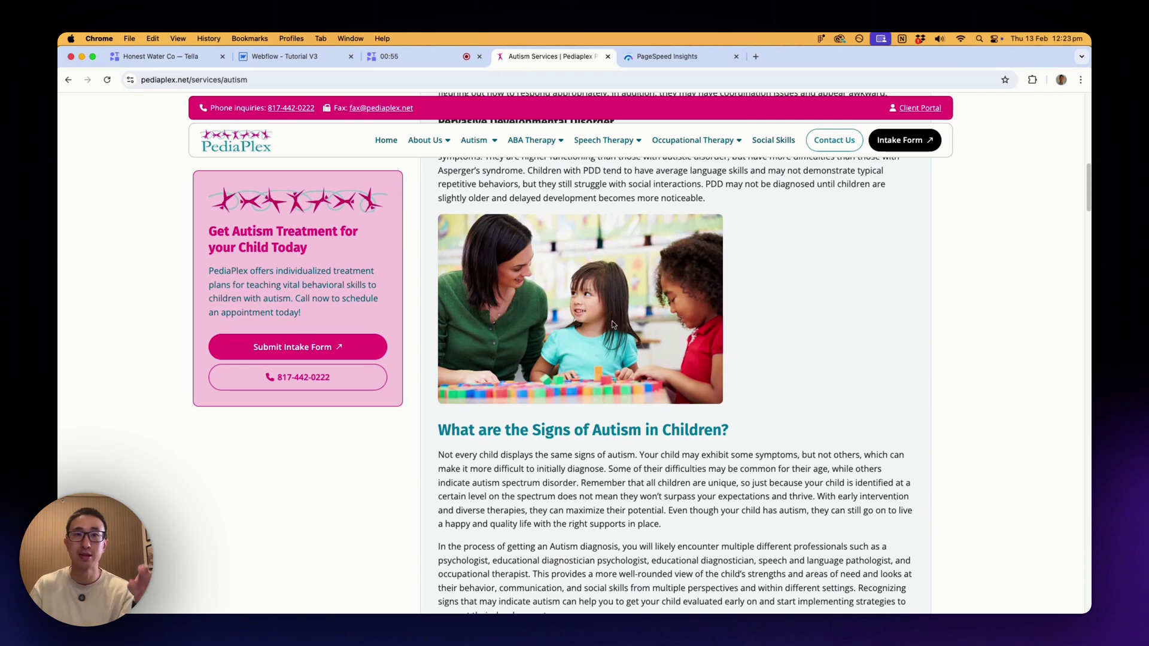
drag(718, 326, 703, 323)
scroll(697, 359, down, 8)
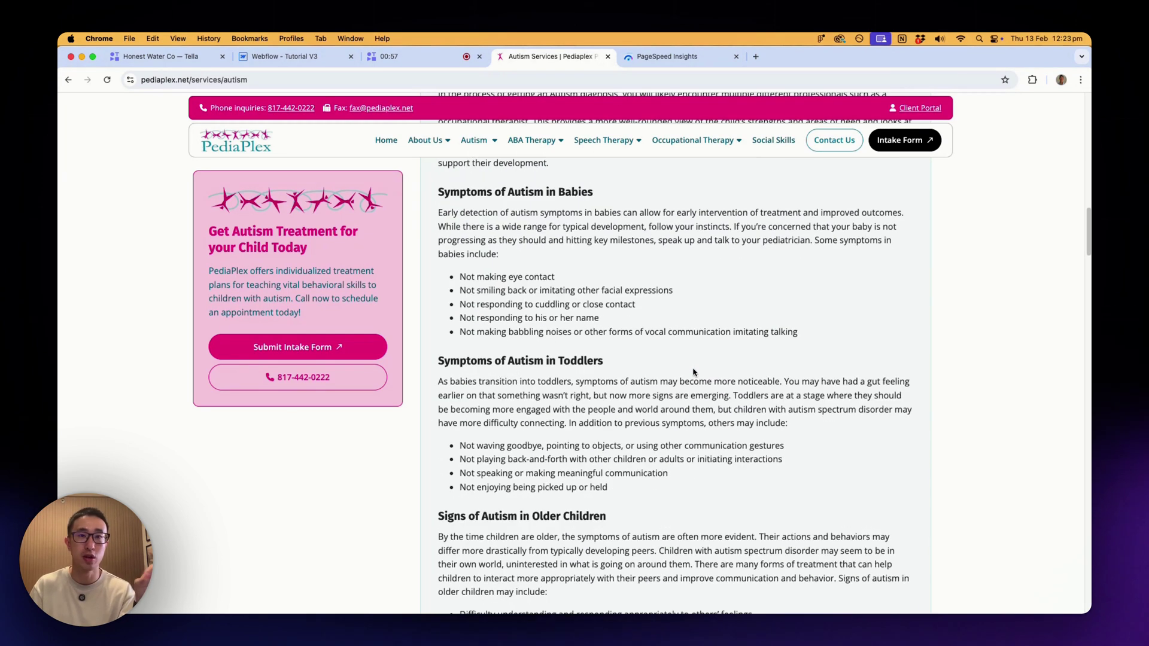
scroll(692, 373, down, 9)
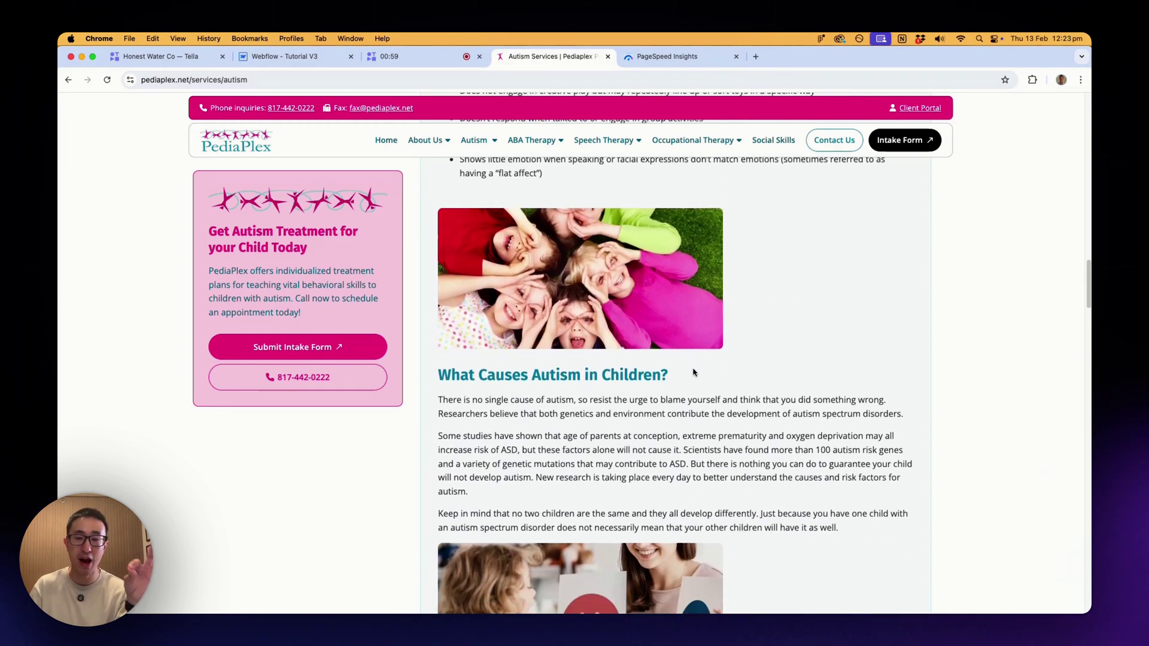
scroll(693, 372, down, 7)
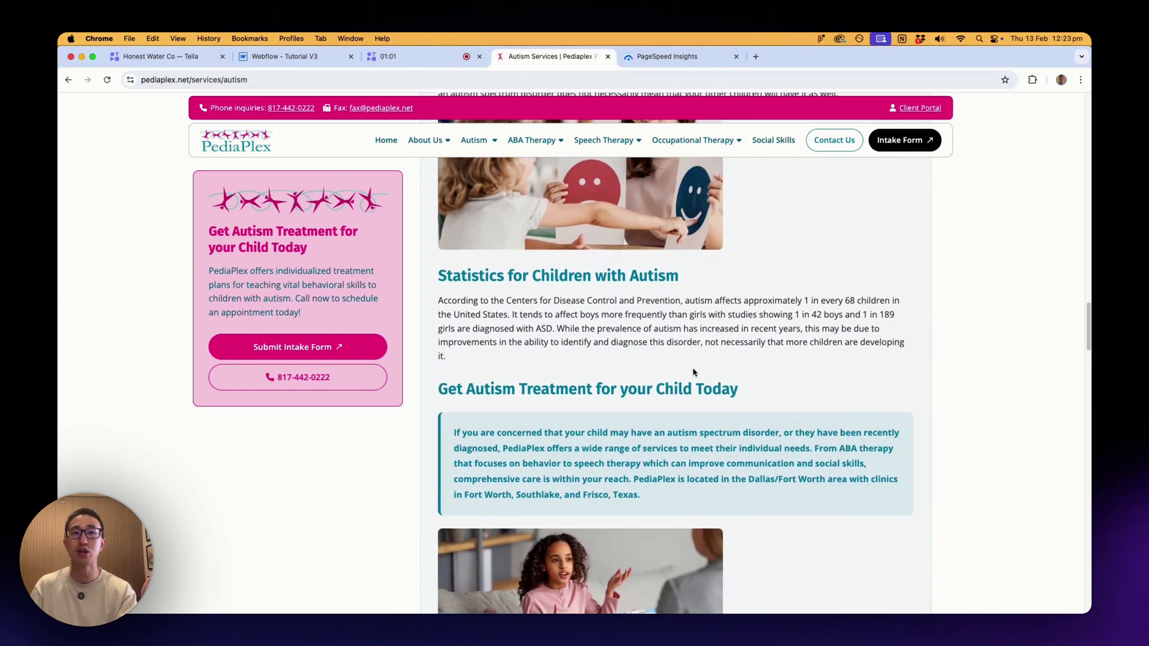
scroll(693, 372, down, 5)
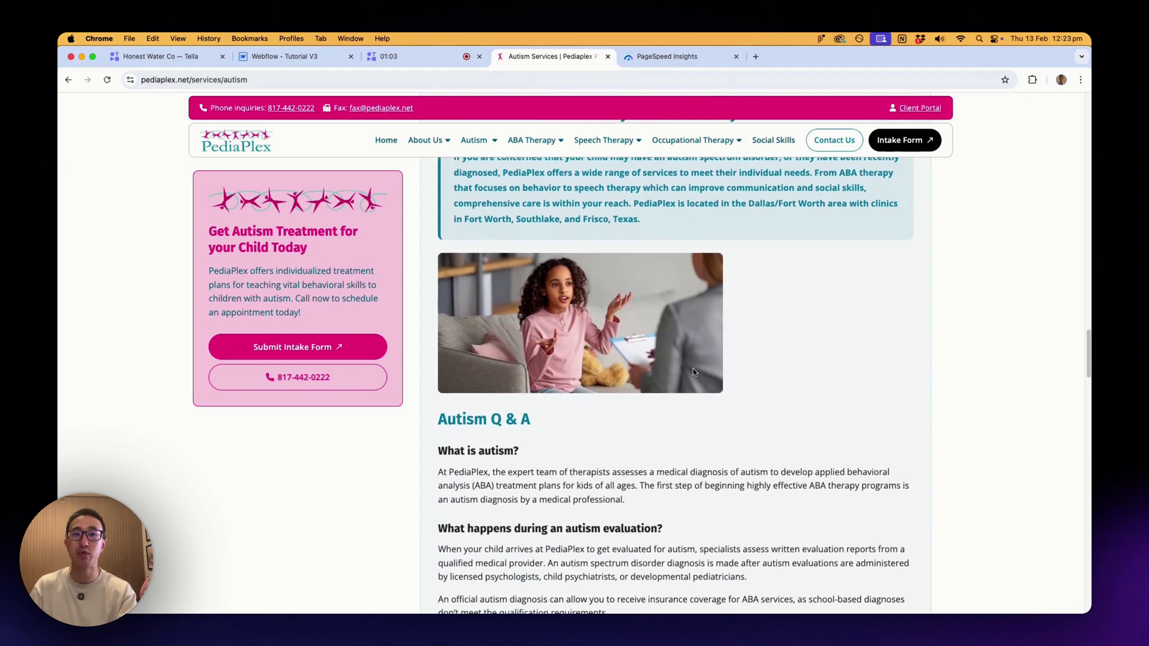
scroll(693, 372, down, 6)
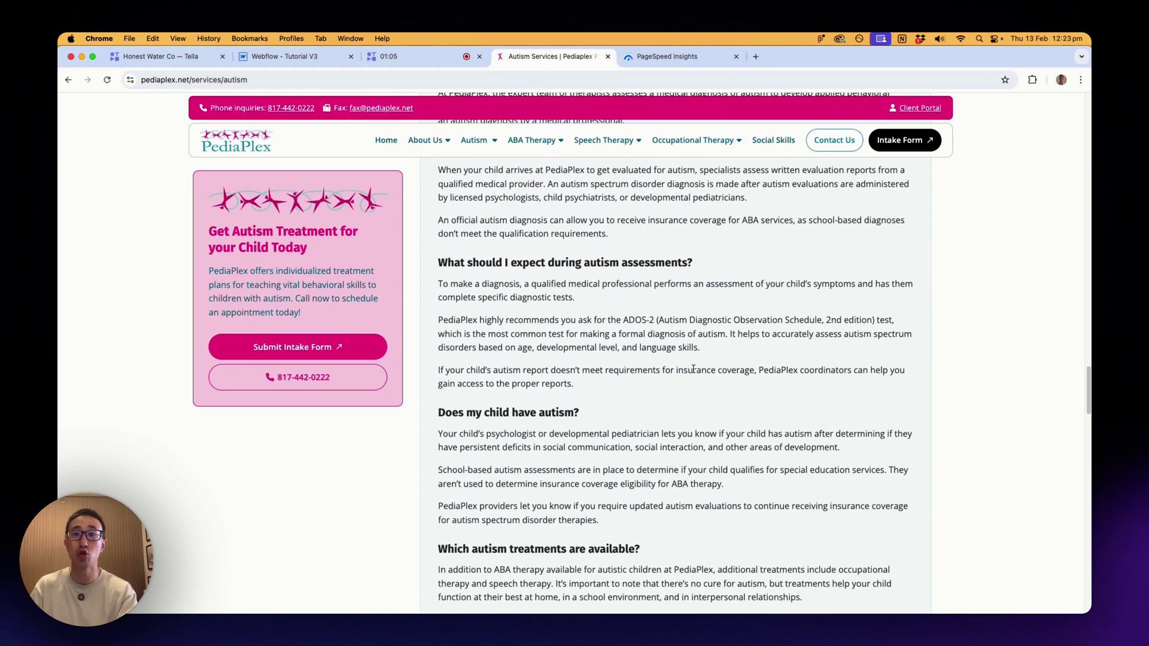
scroll(692, 369, down, 3)
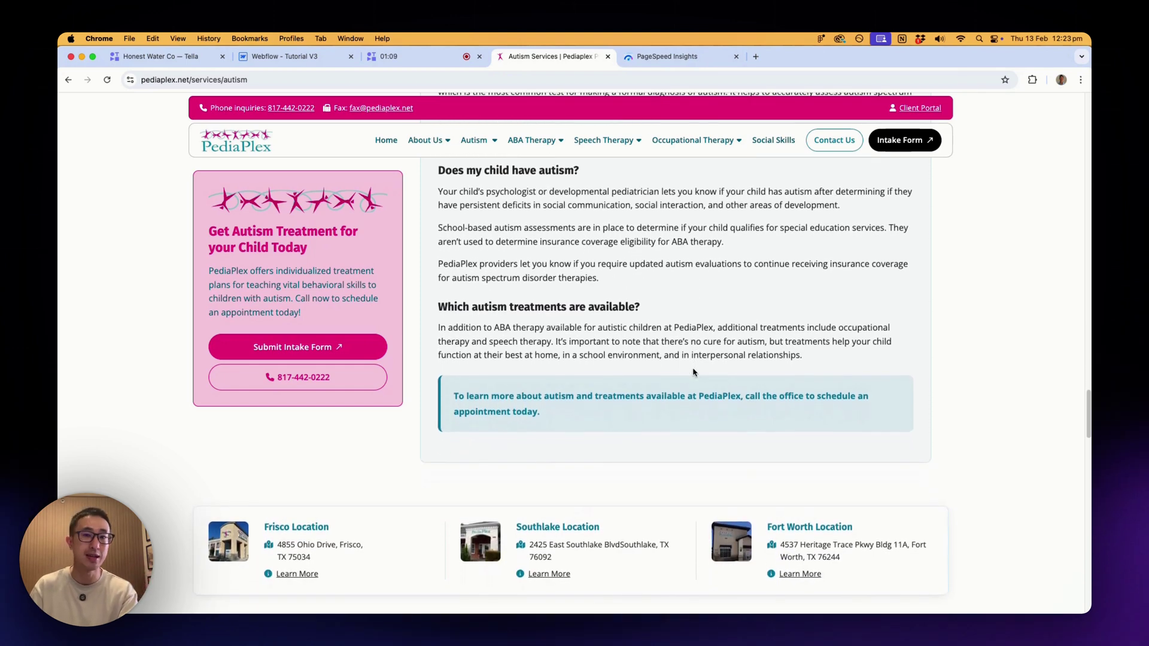
scroll(693, 372, down, 1)
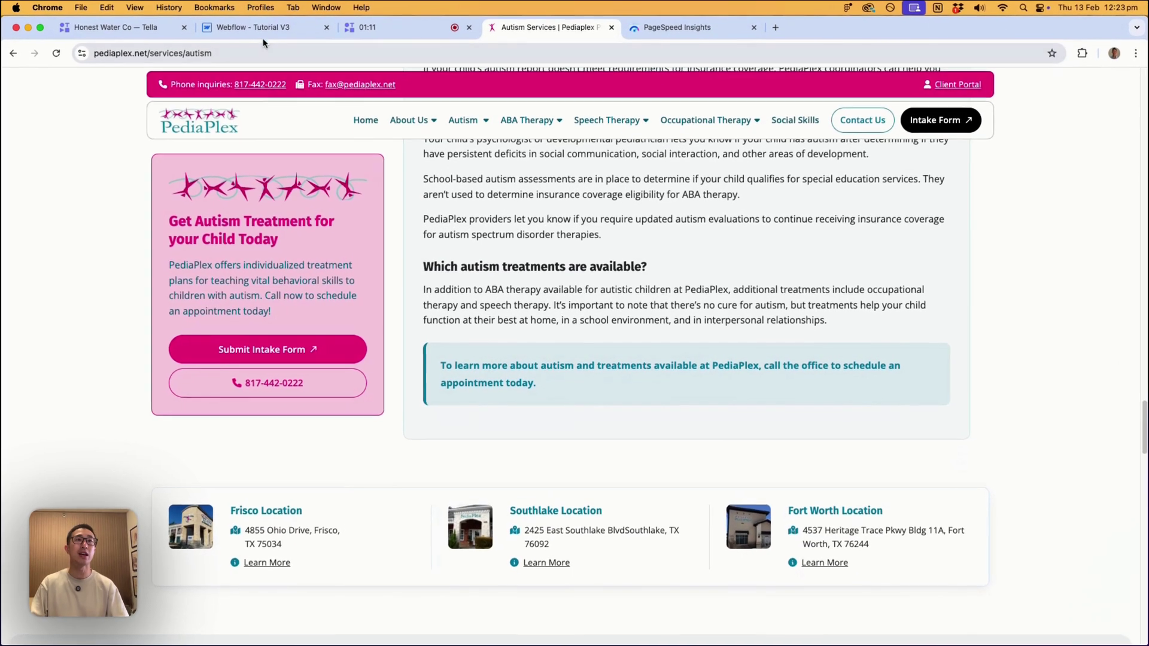
Switch to the Webflow Tutorial V3 project and add a Rich Text element inside the rich-text-wrapper in the hero section.
click(262, 36)
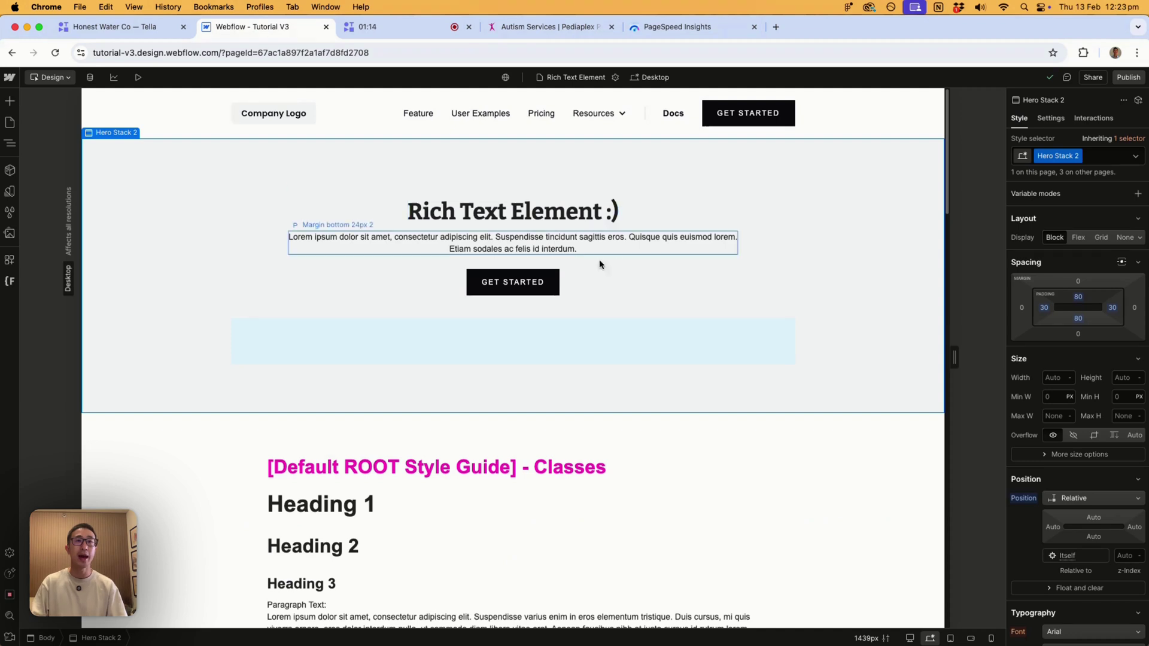
click(467, 345)
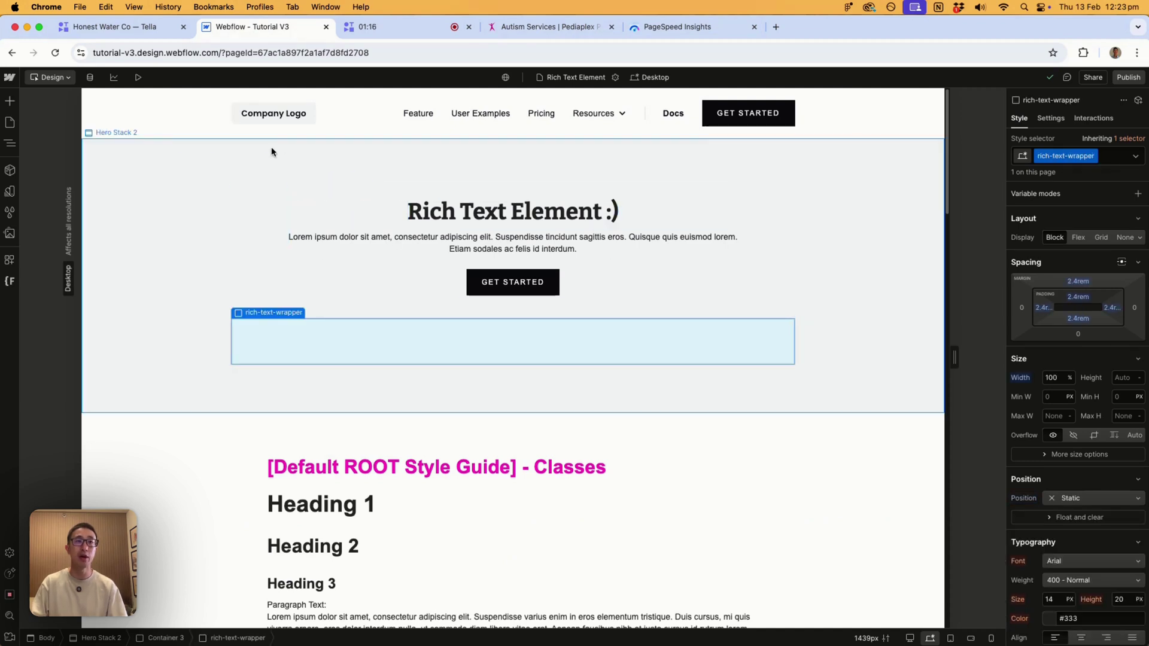
click(9, 101)
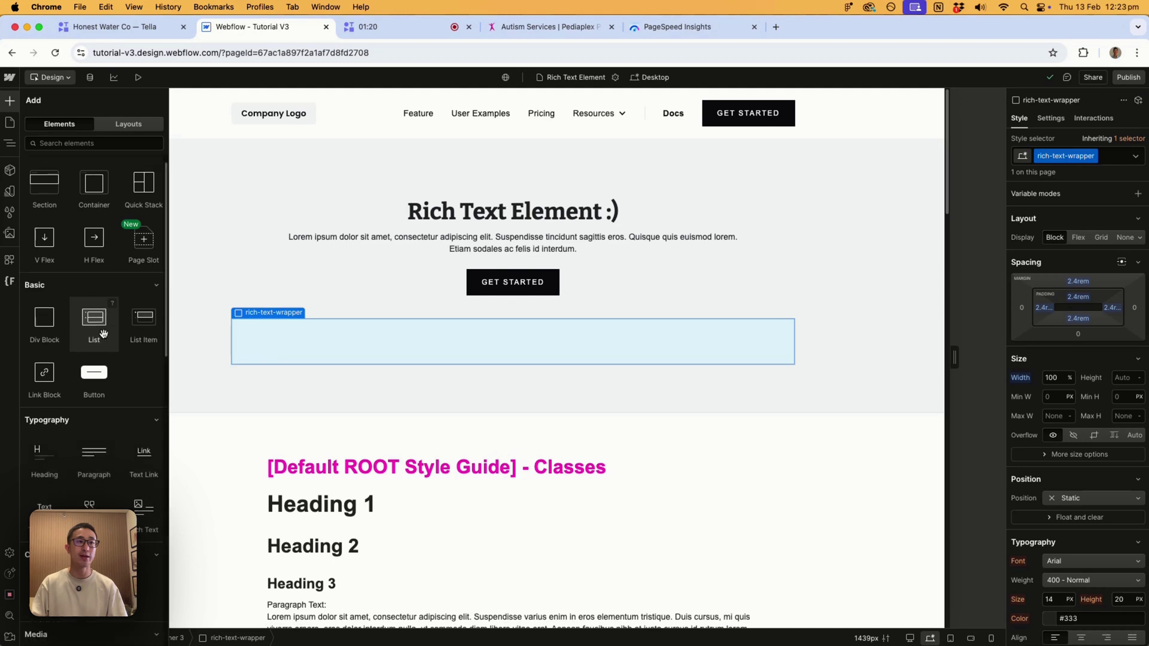
scroll(94, 323, down, 3)
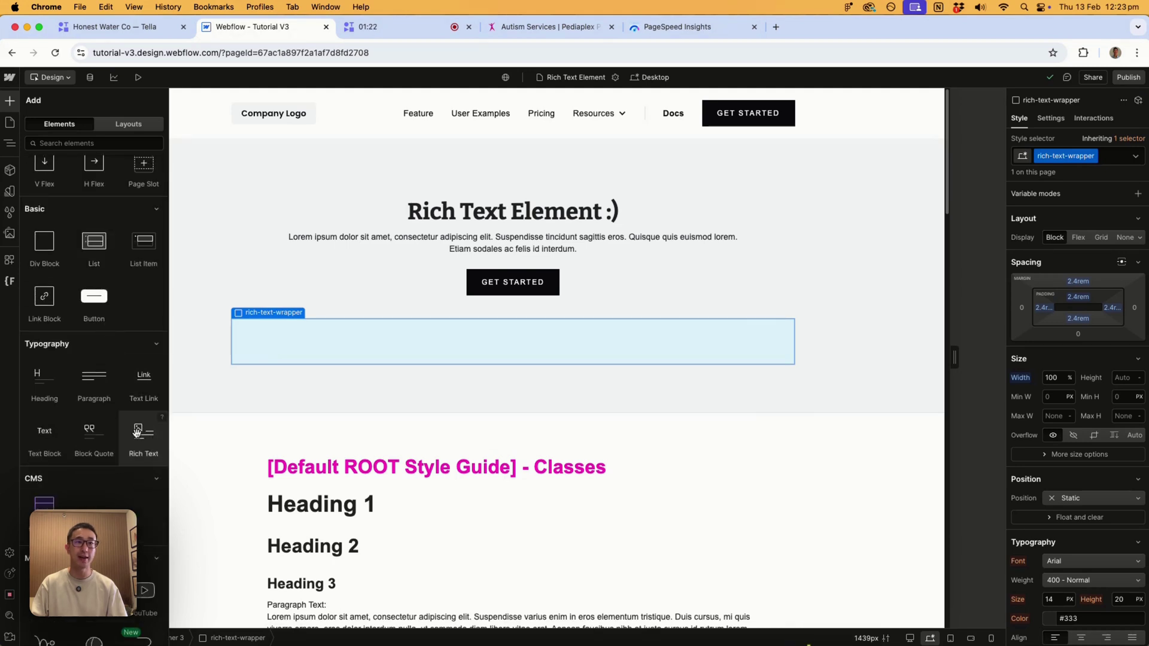
drag(137, 432, 351, 336)
With the rich-text-wrapper selected, search the quick finder for "rich" and close it without adding anything.
click(467, 333)
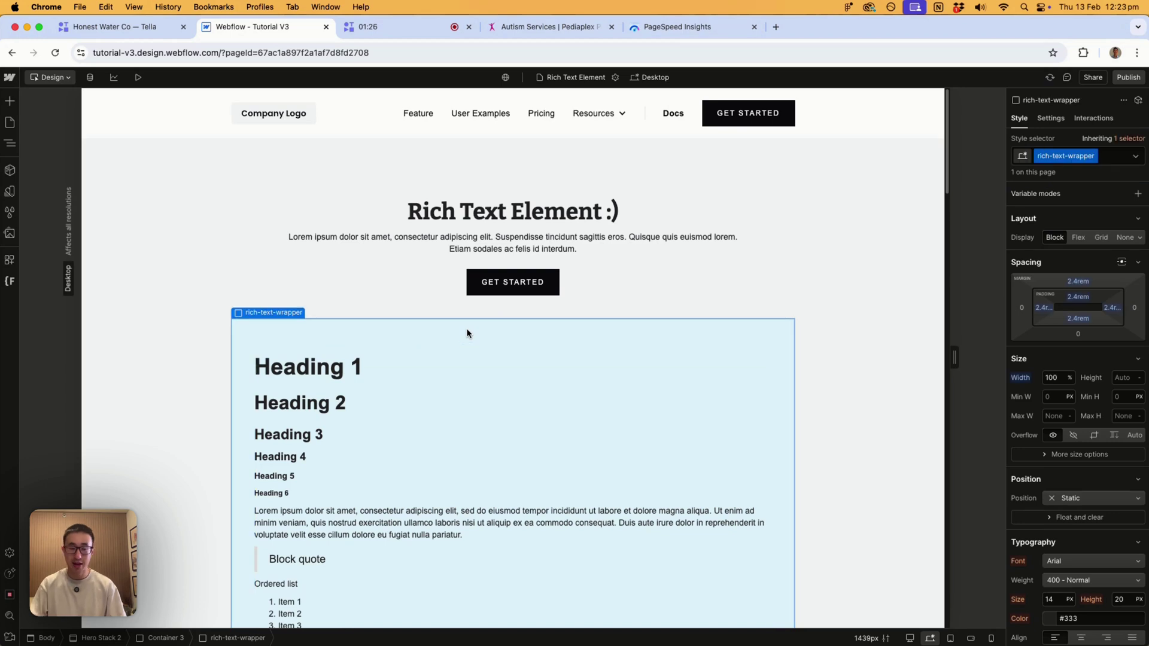
key(super+e)
text(rich)
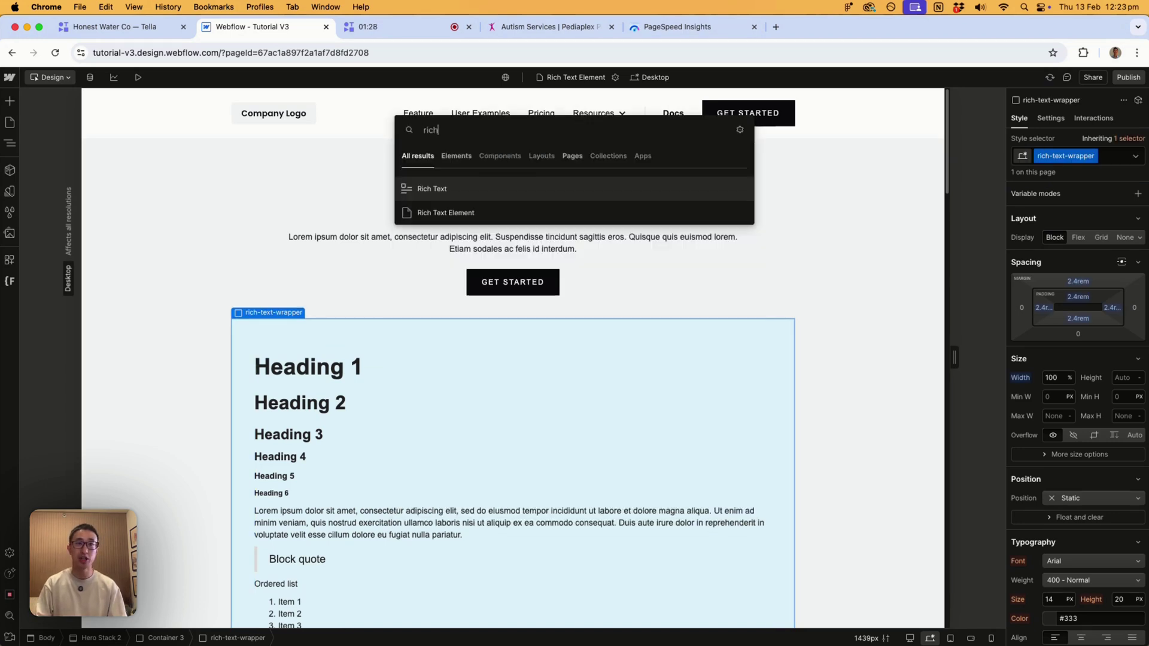
key(Escape)
Examine the default content of the rich text block by selecting its individual headings and the paragraph below them.
scroll(285, 283, down, 3)
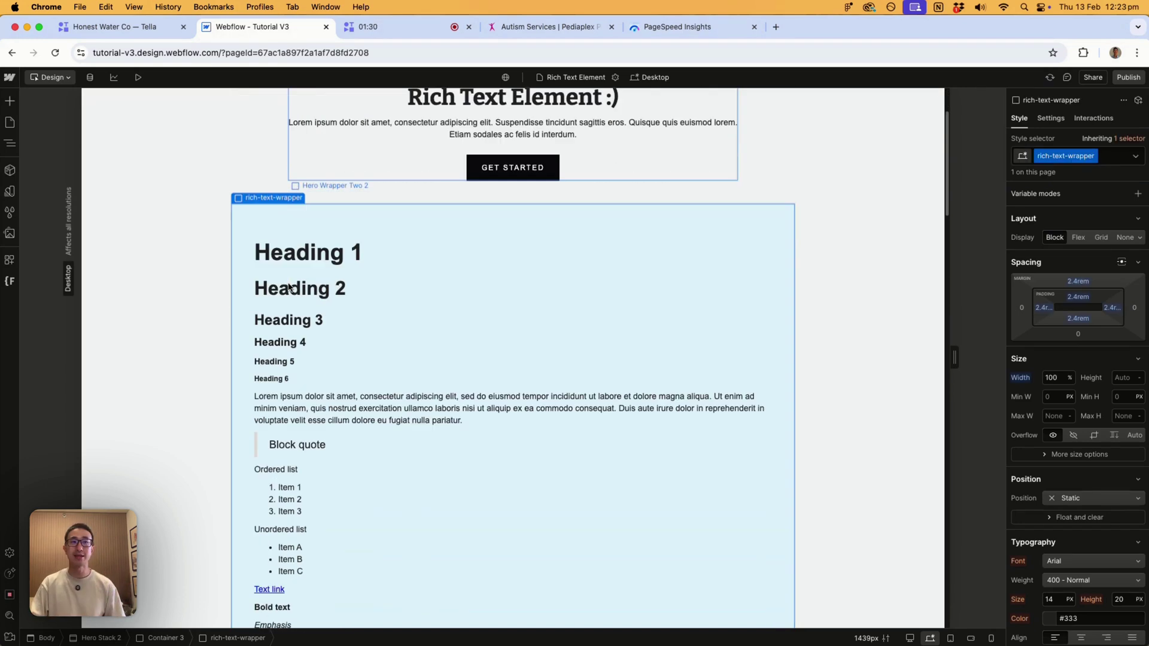
click(440, 271)
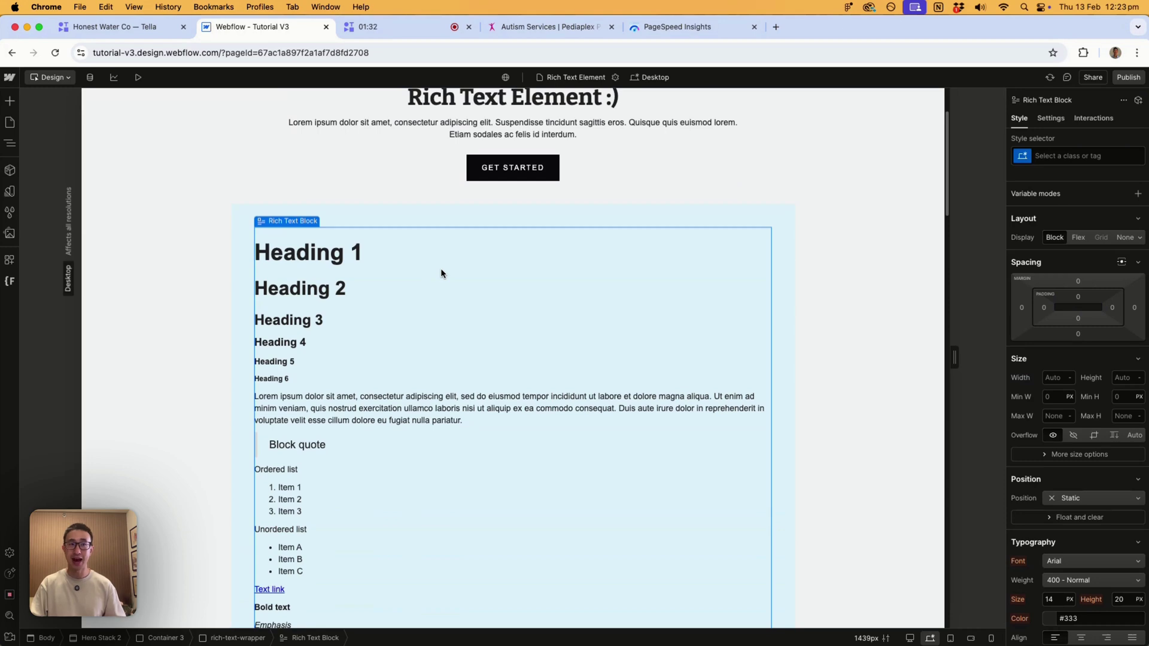
scroll(724, 292, up, 1)
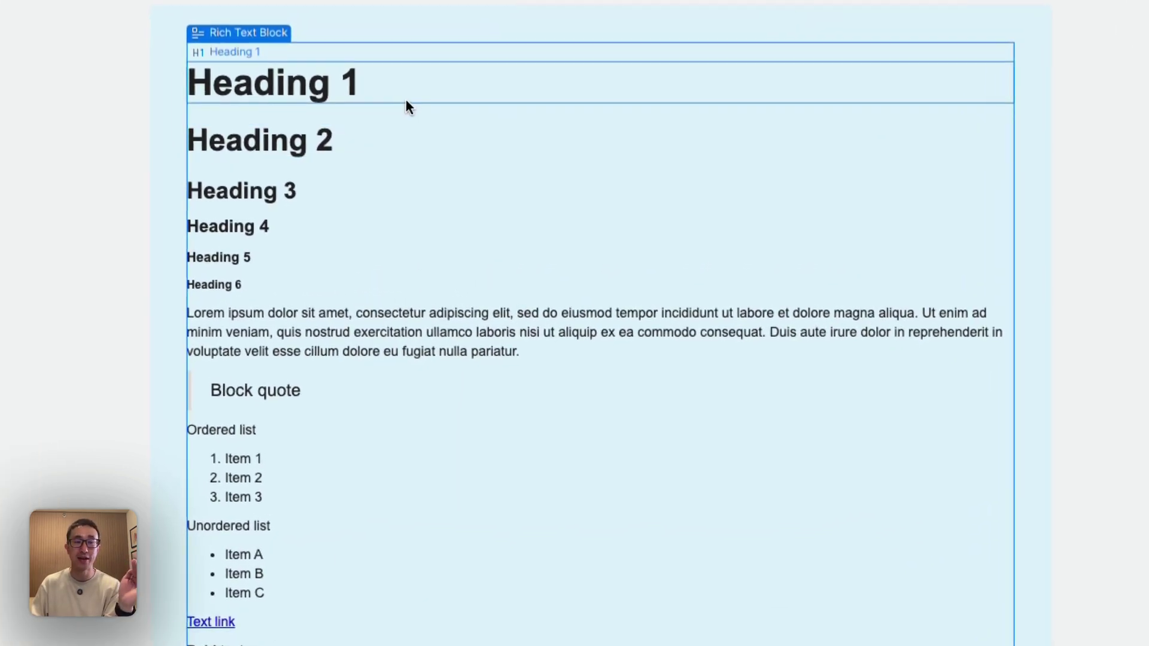
scroll(405, 107, down, 1)
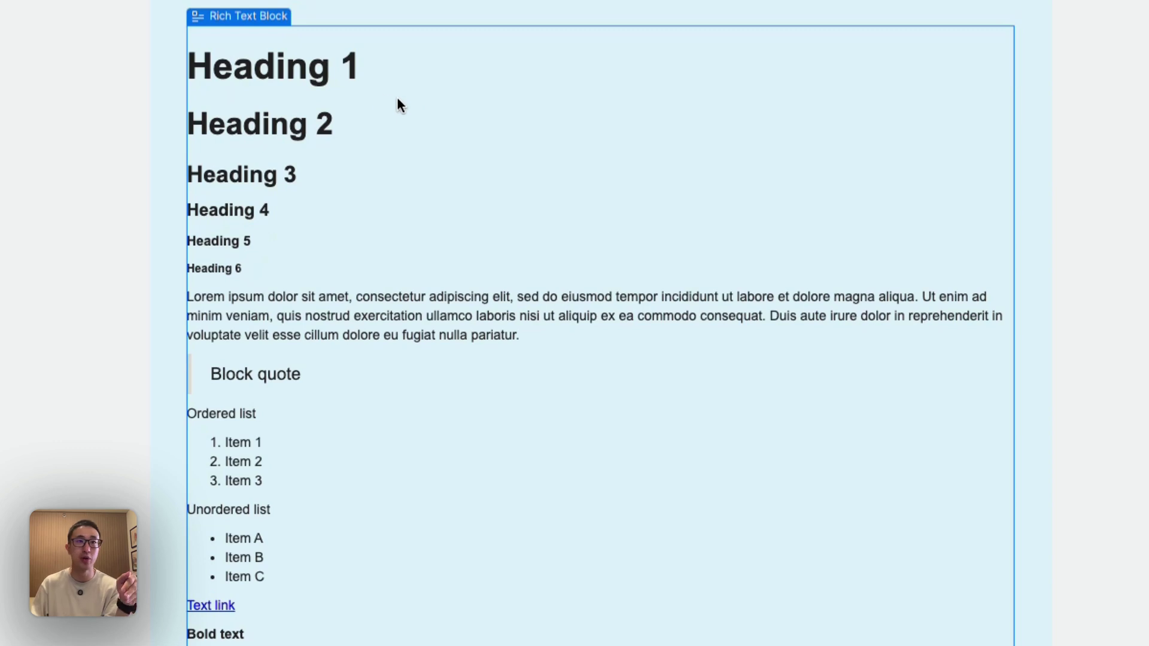
click(304, 122)
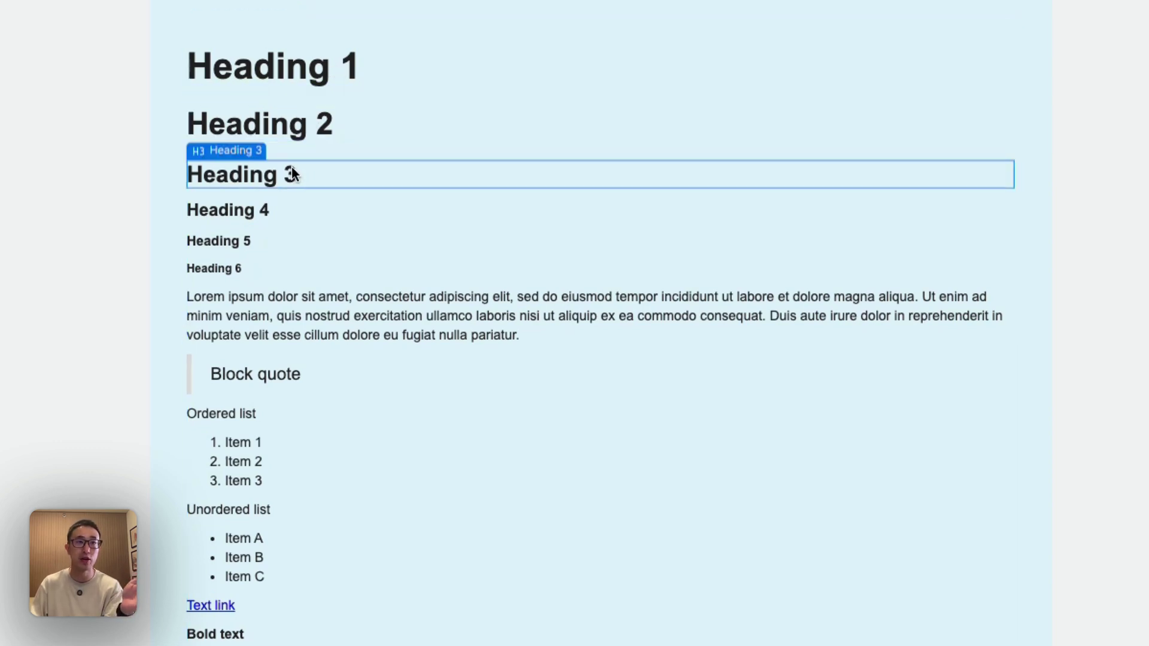
click(219, 263)
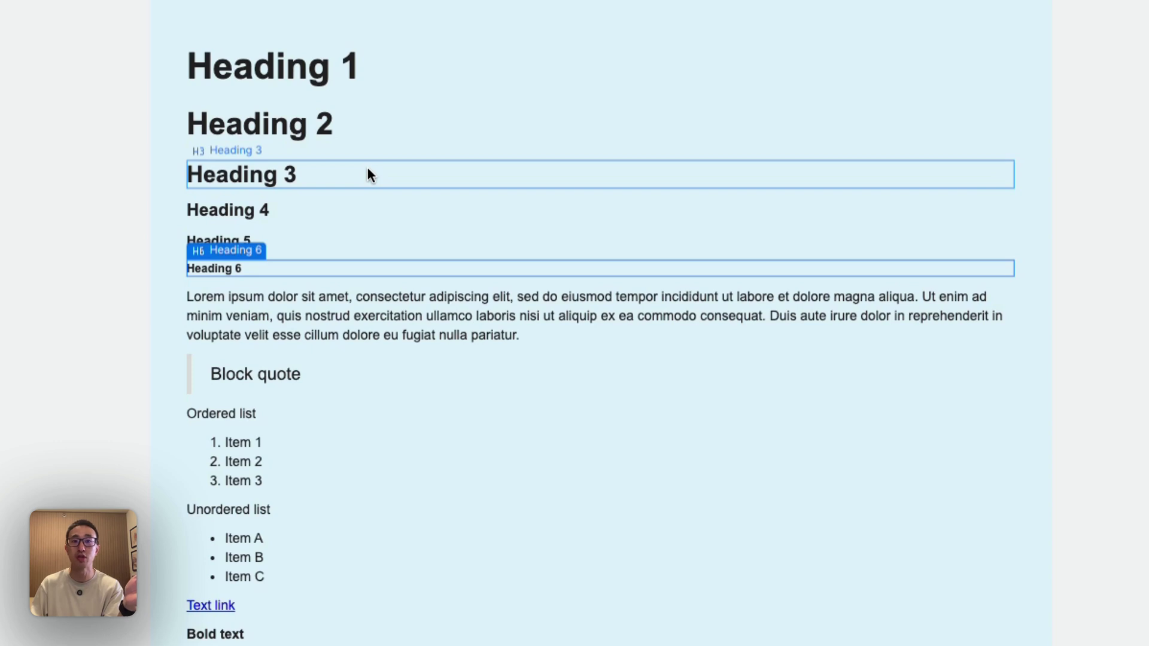
click(349, 76)
click(240, 262)
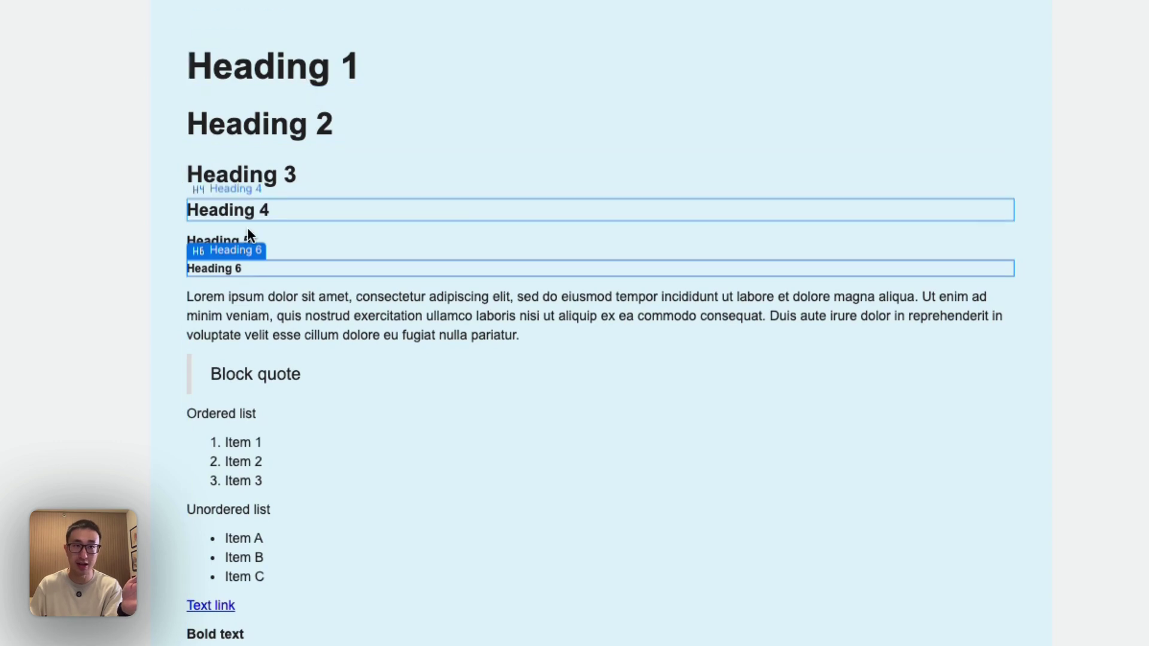
click(289, 74)
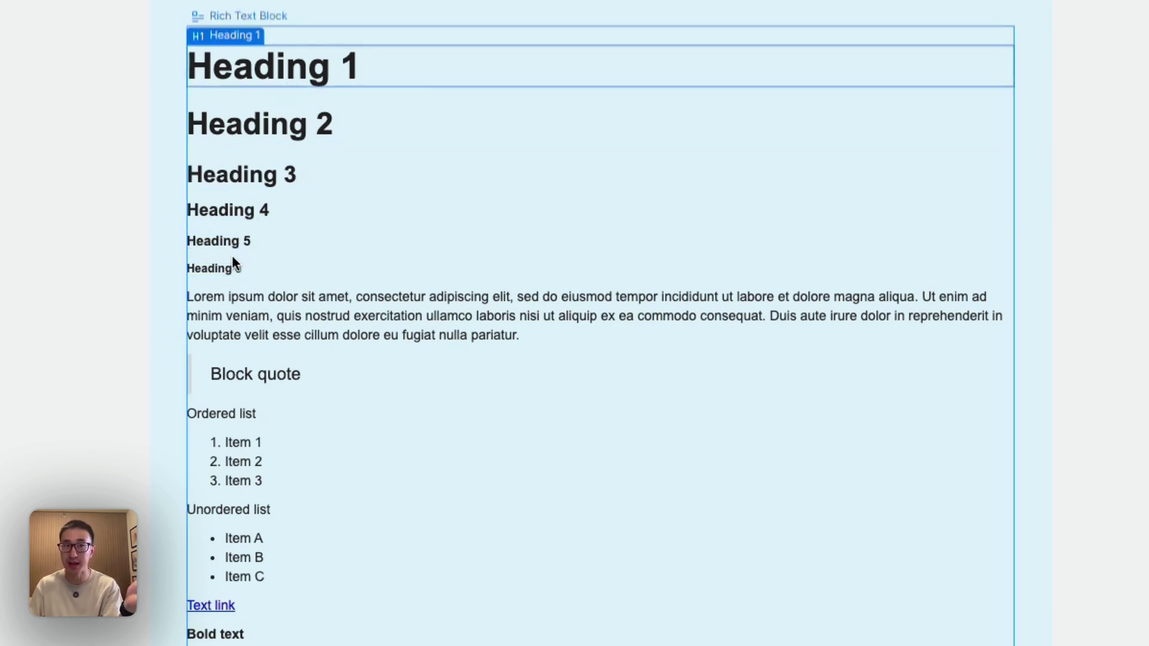
click(228, 262)
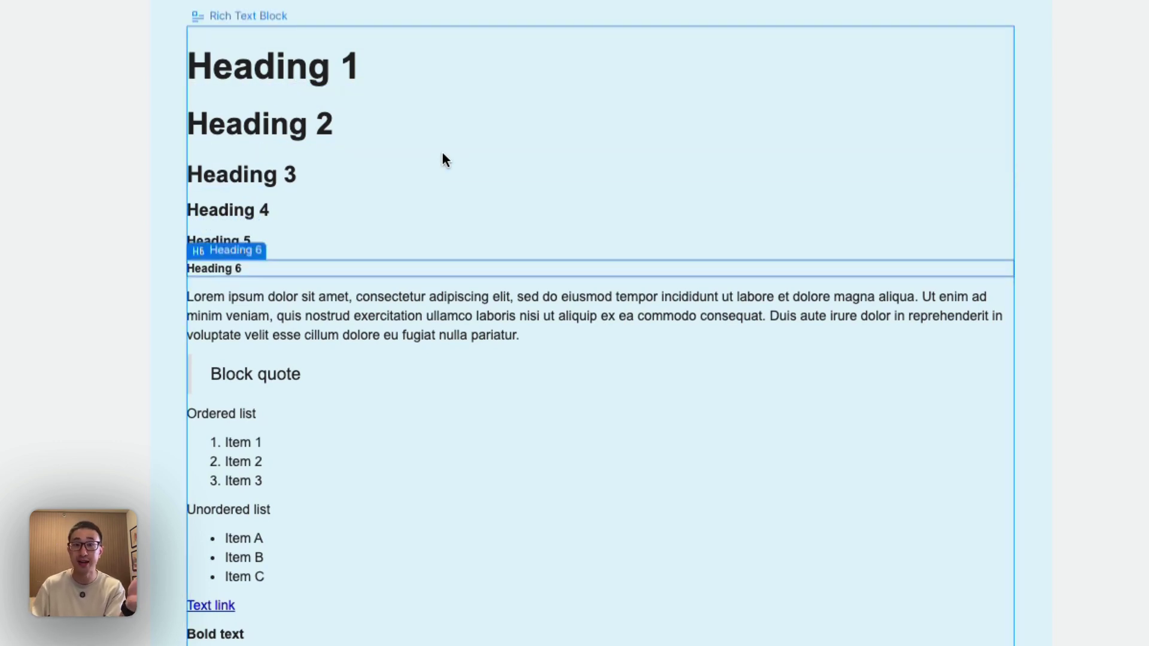
click(357, 303)
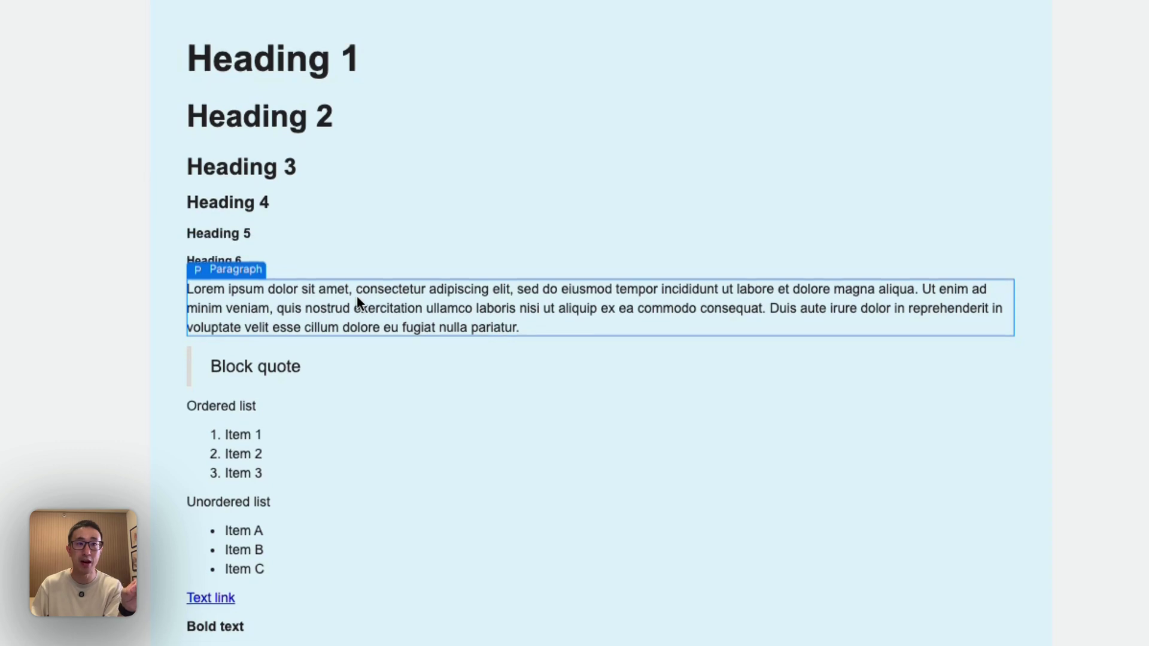
Examine the rich text block's block quote, the paragraph above it and the ordered list label by selecting each one.
scroll(364, 306, down, 1)
click(397, 338)
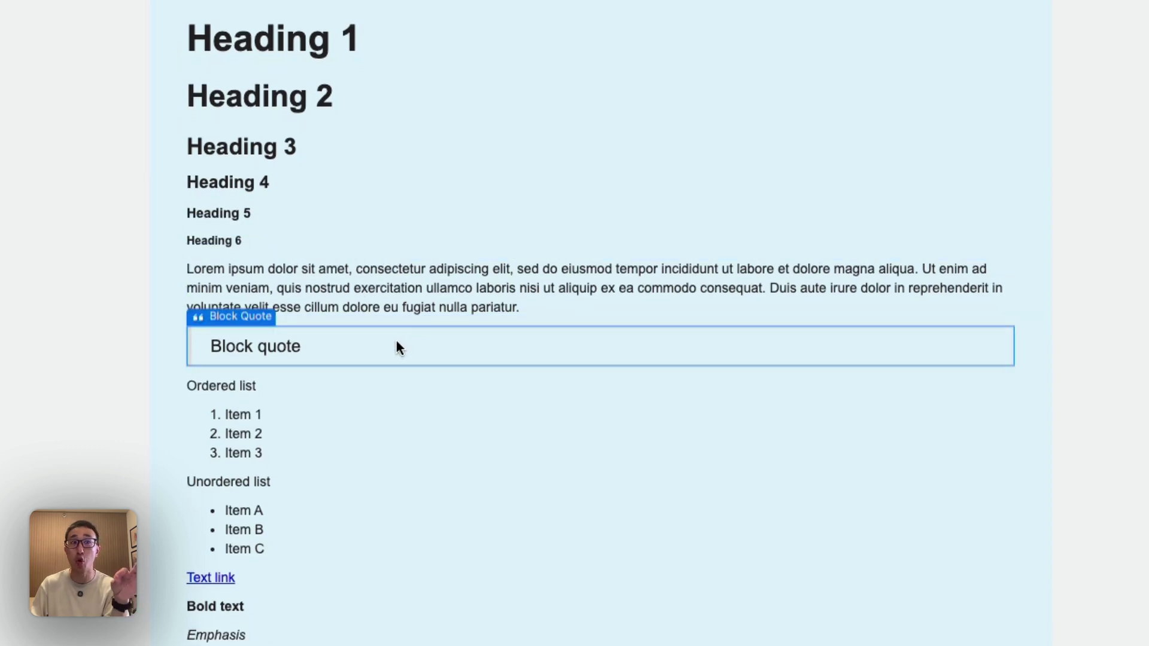
scroll(396, 339, down, 1)
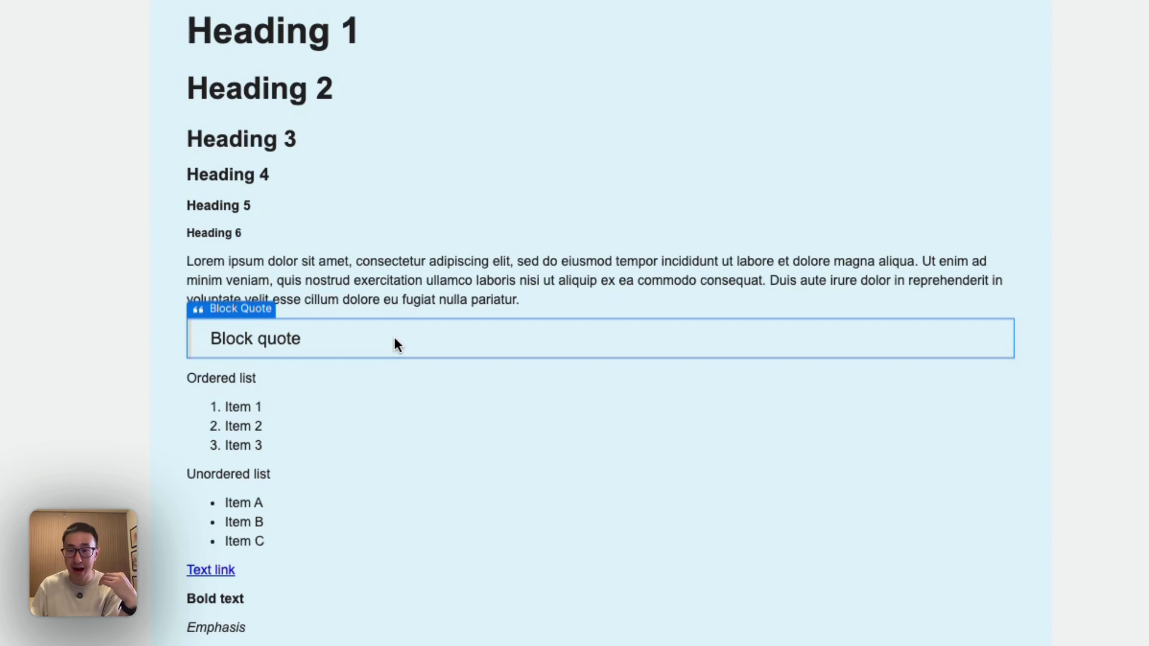
click(388, 281)
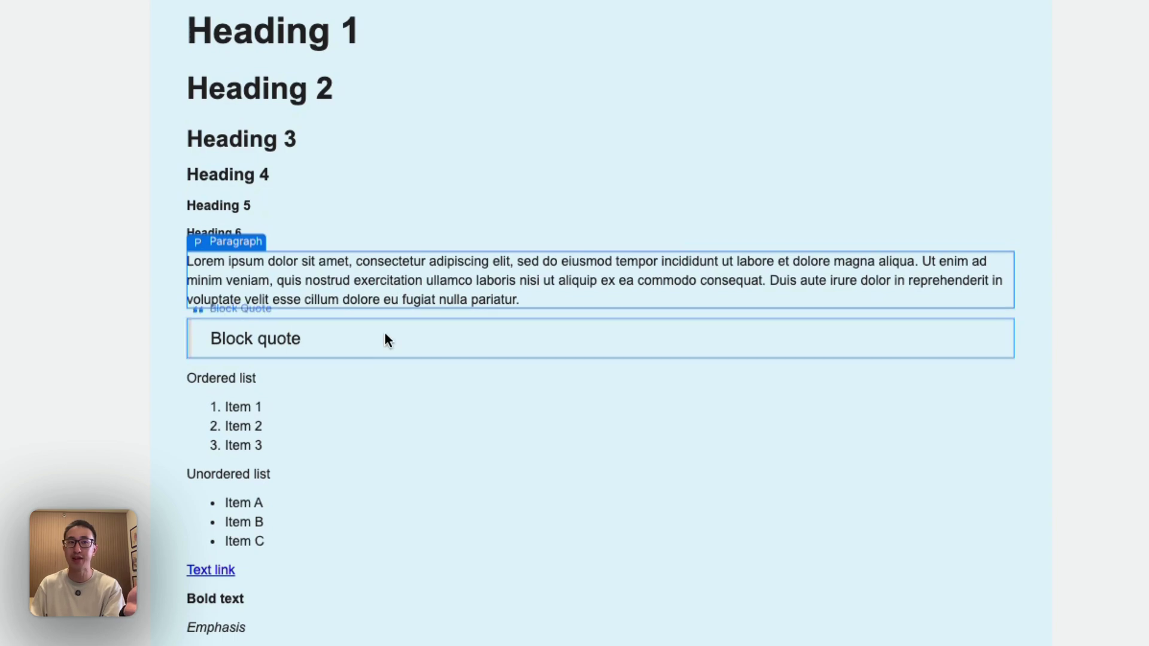
click(346, 328)
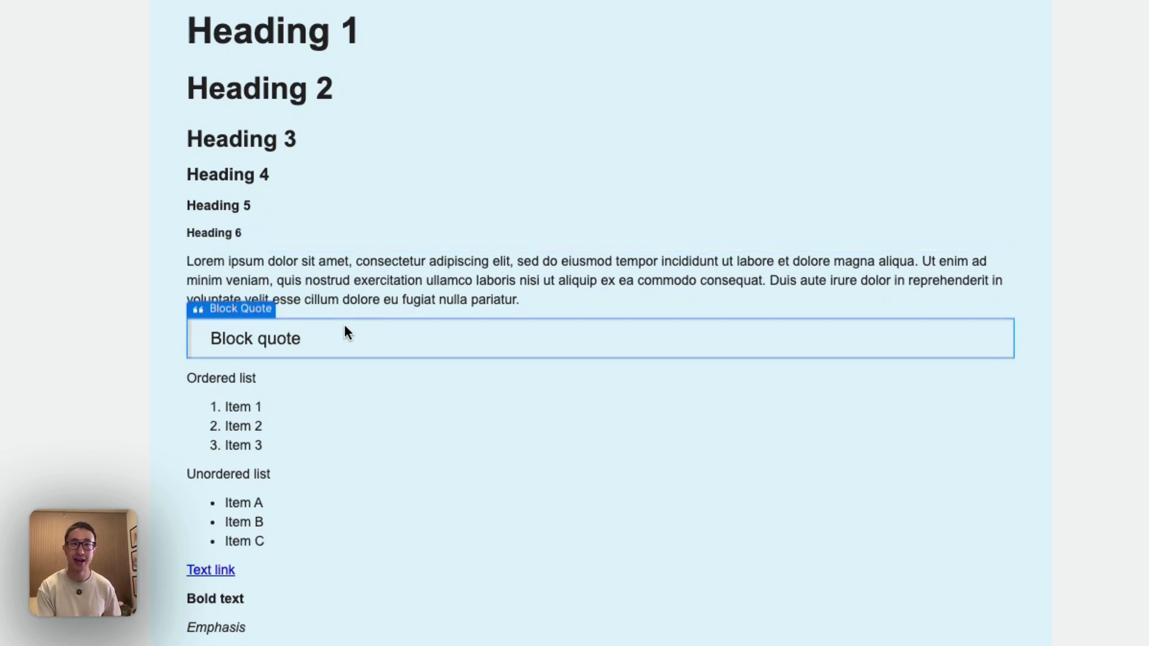
scroll(350, 183, down, 2)
click(217, 310)
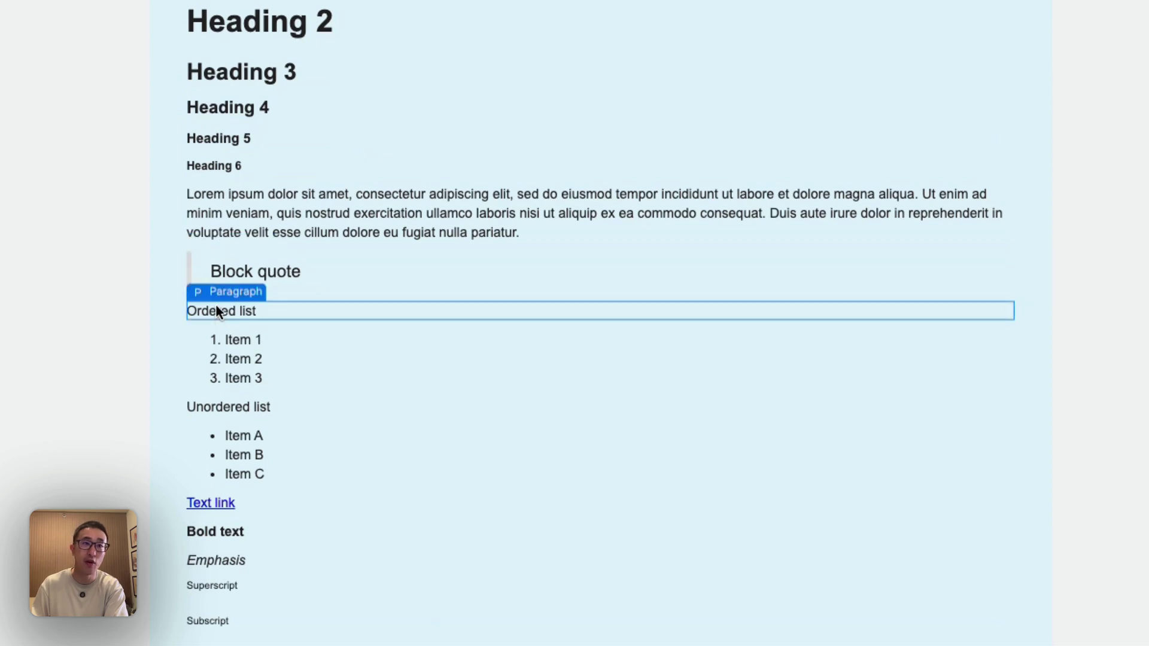
click(383, 267)
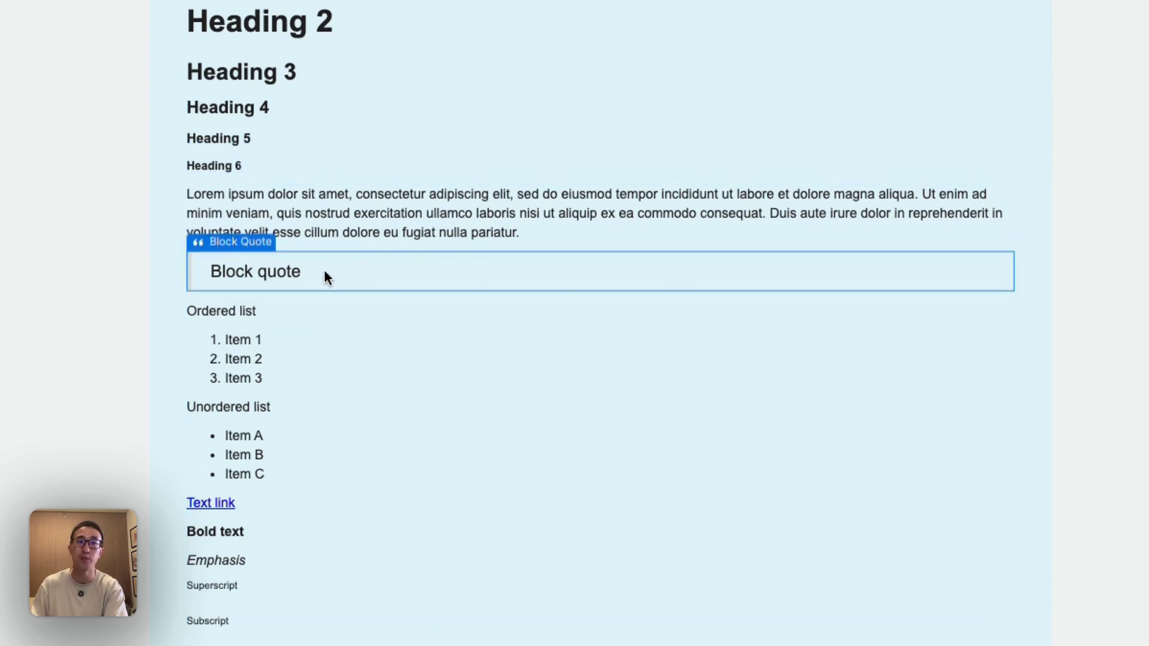
scroll(320, 267, down, 1)
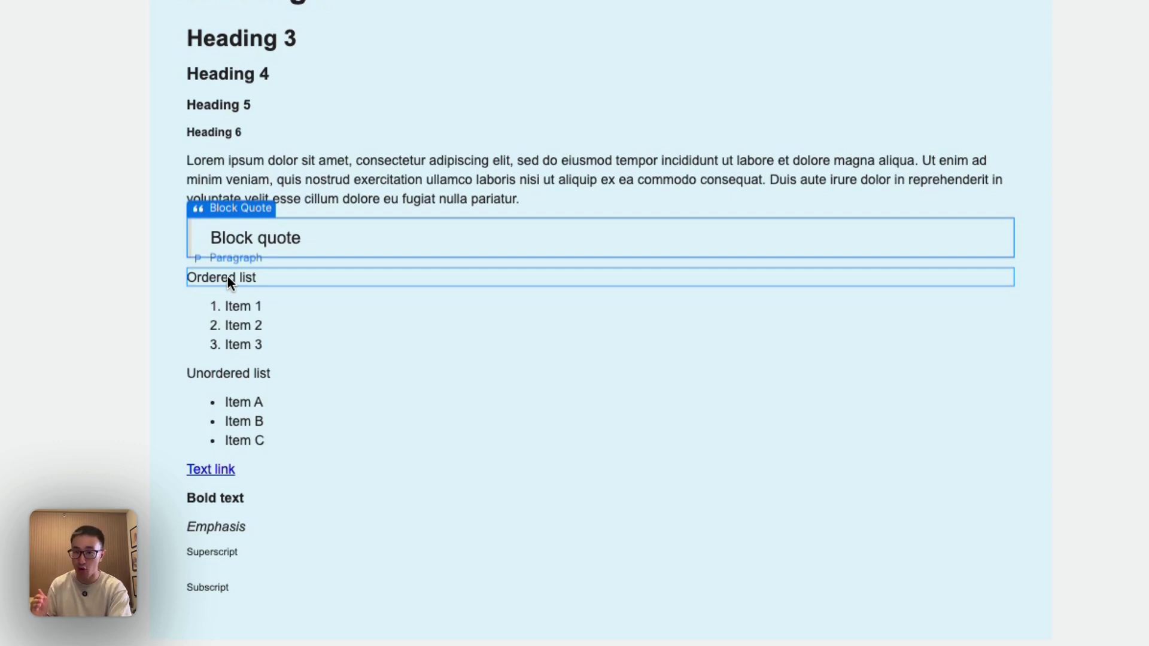
Examine the remaining default rich text elements, from the unordered list and text link through bold and emphasis to superscript and subscript.
click(221, 384)
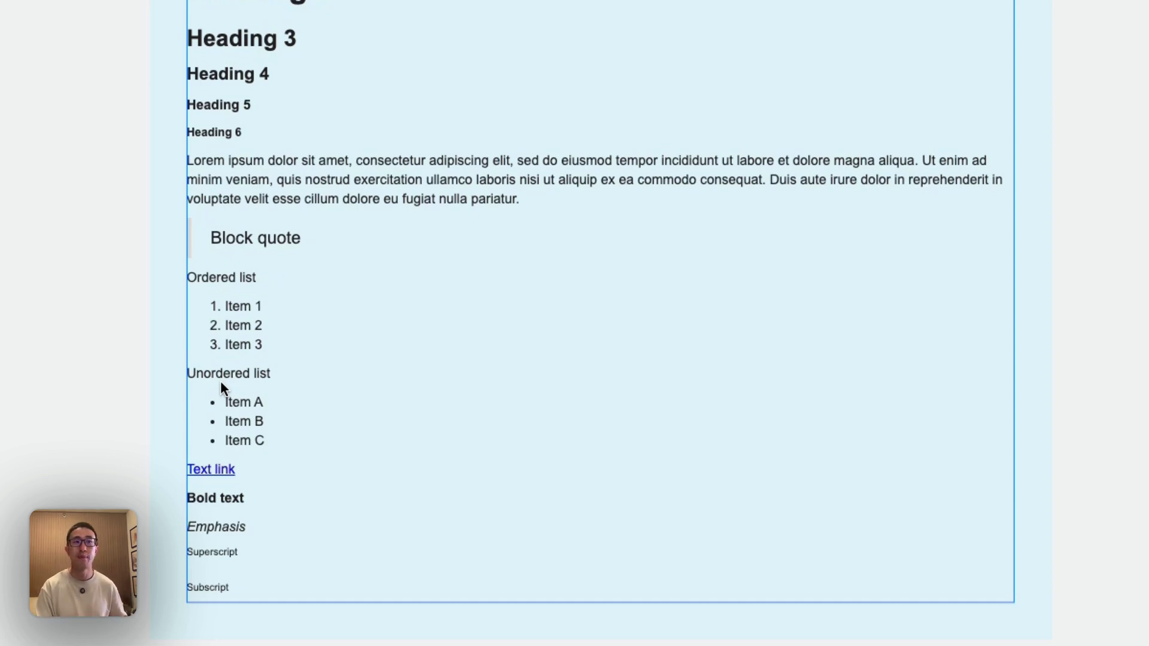
scroll(220, 380, down, 3)
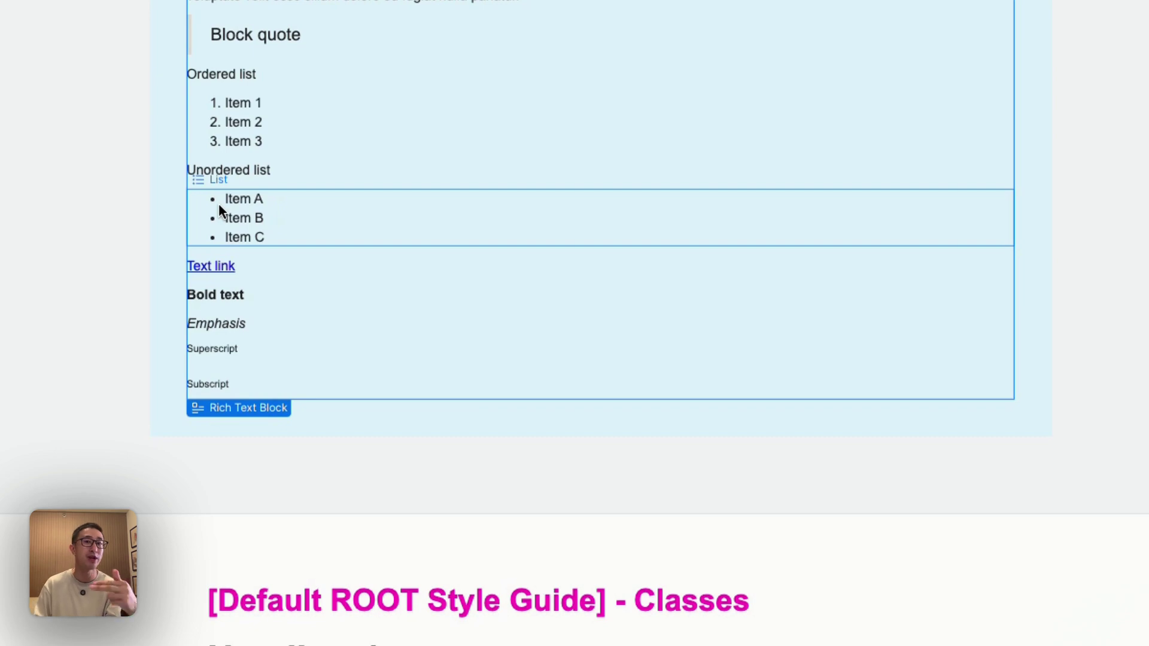
click(418, 265)
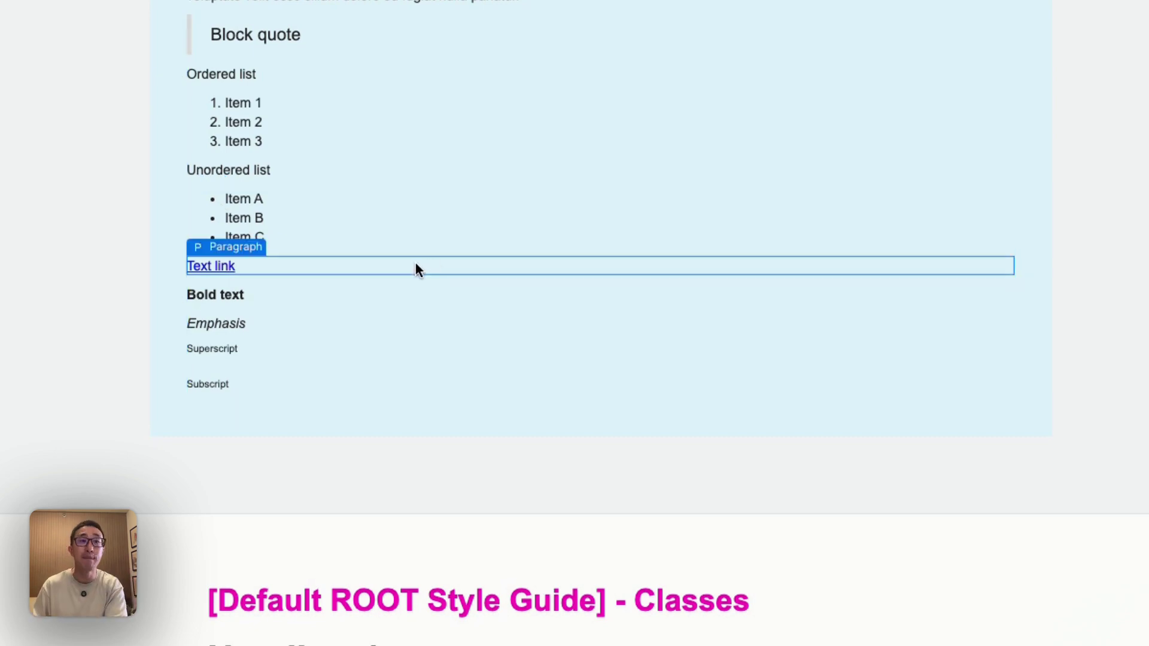
click(232, 295)
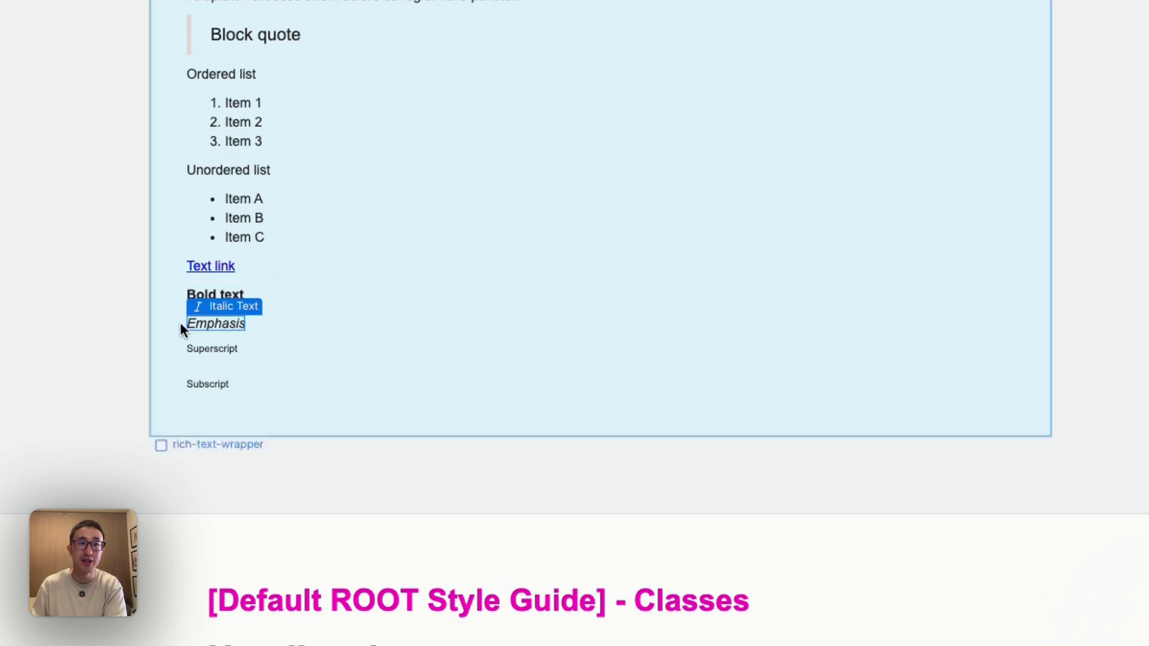
click(221, 350)
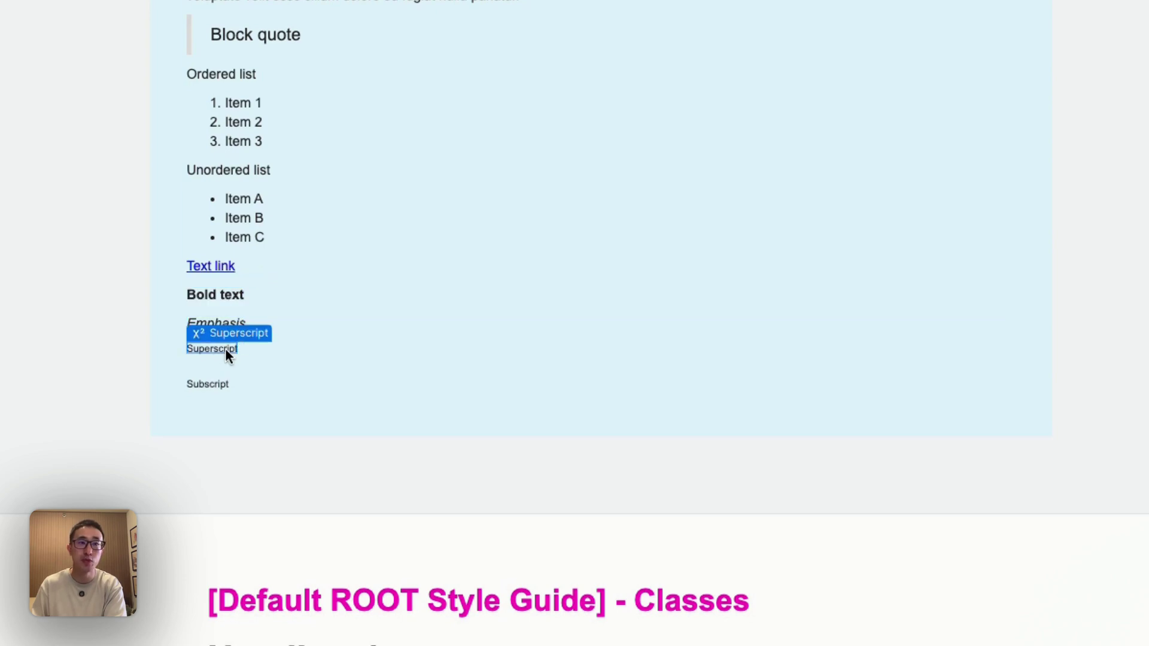
click(226, 381)
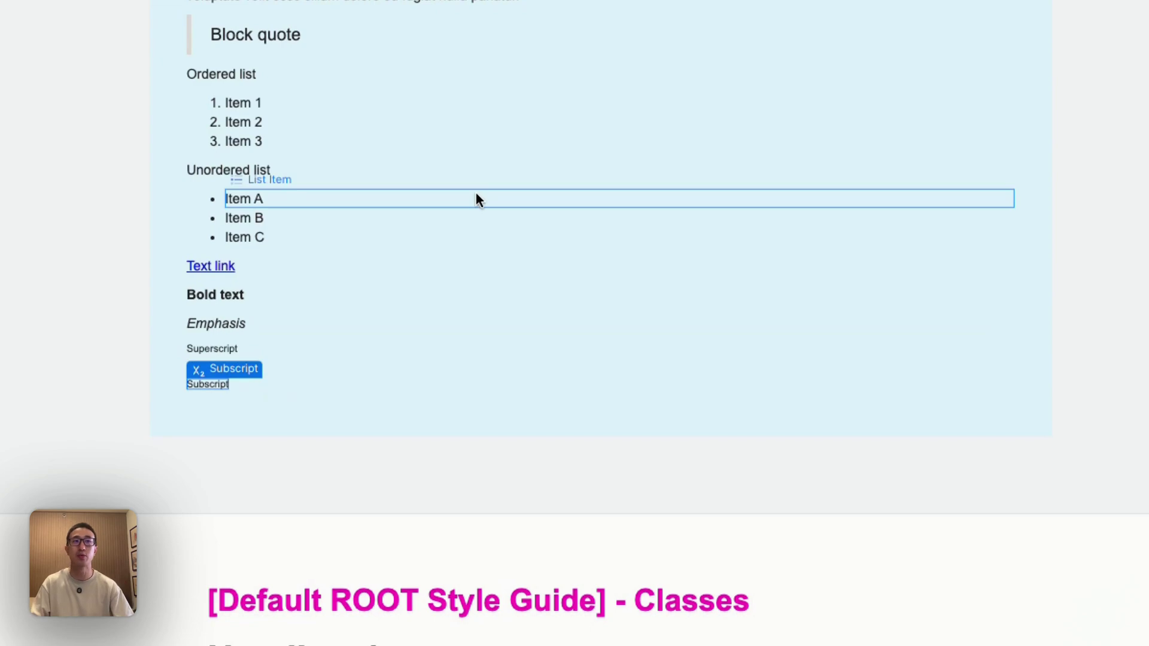
Make the word "nostrud" in the lorem ipsum paragraph bold and italic, also trying the superscript and subscript formats on it.
scroll(475, 192, up, 2)
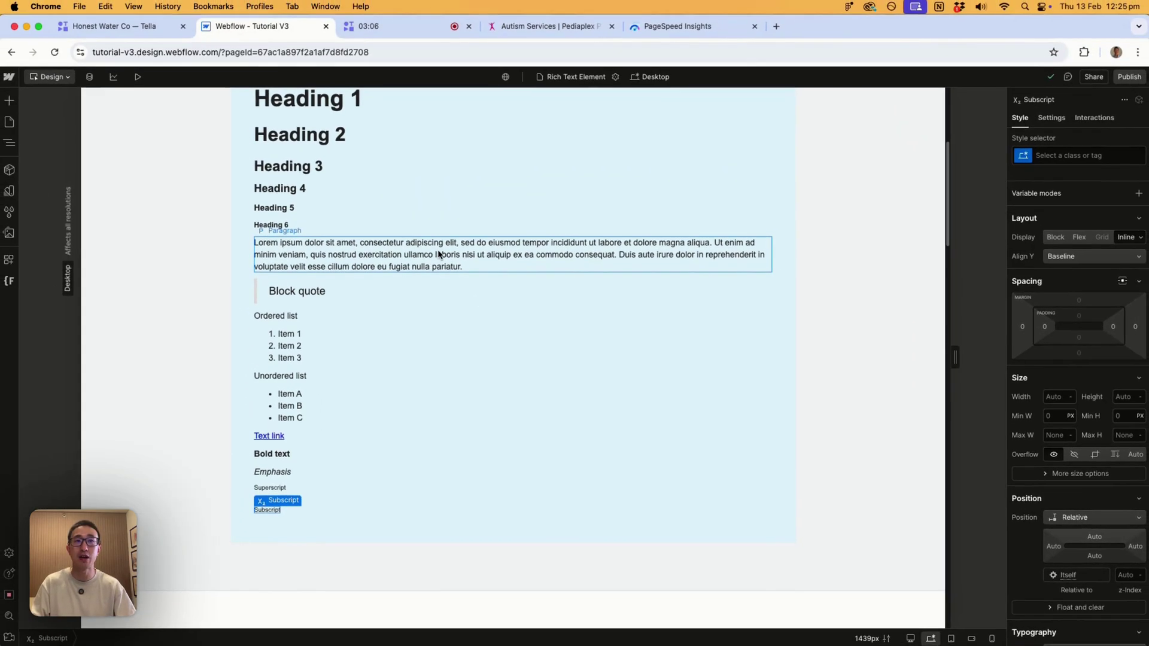
click(441, 187)
drag(428, 255, 507, 256)
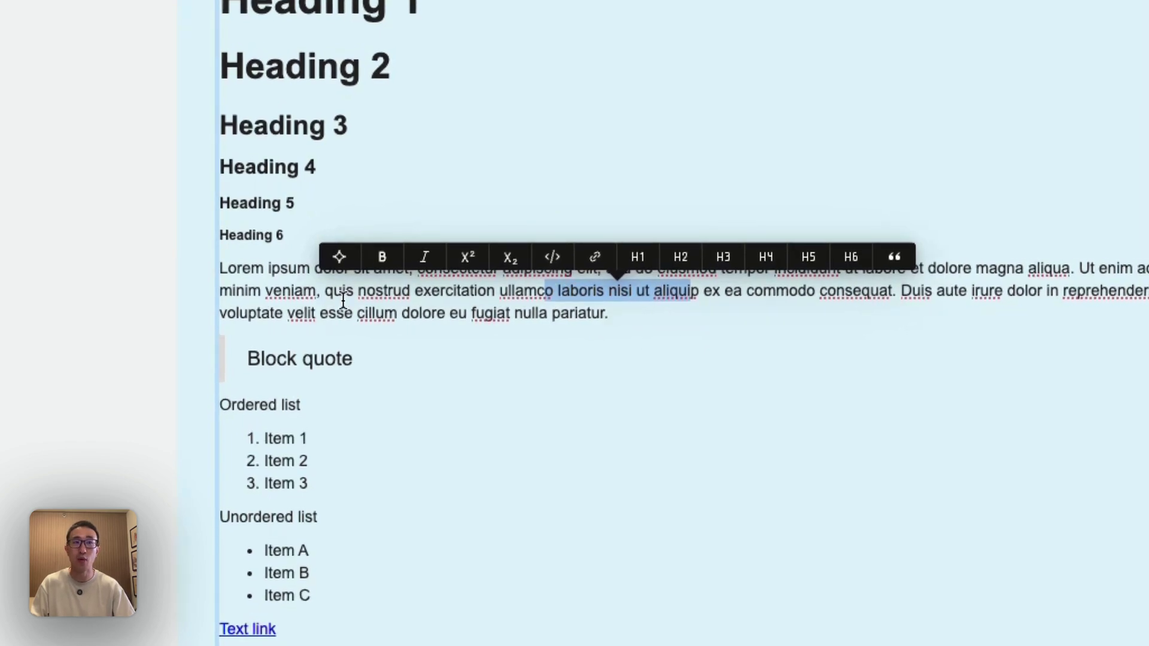
drag(357, 291, 413, 291)
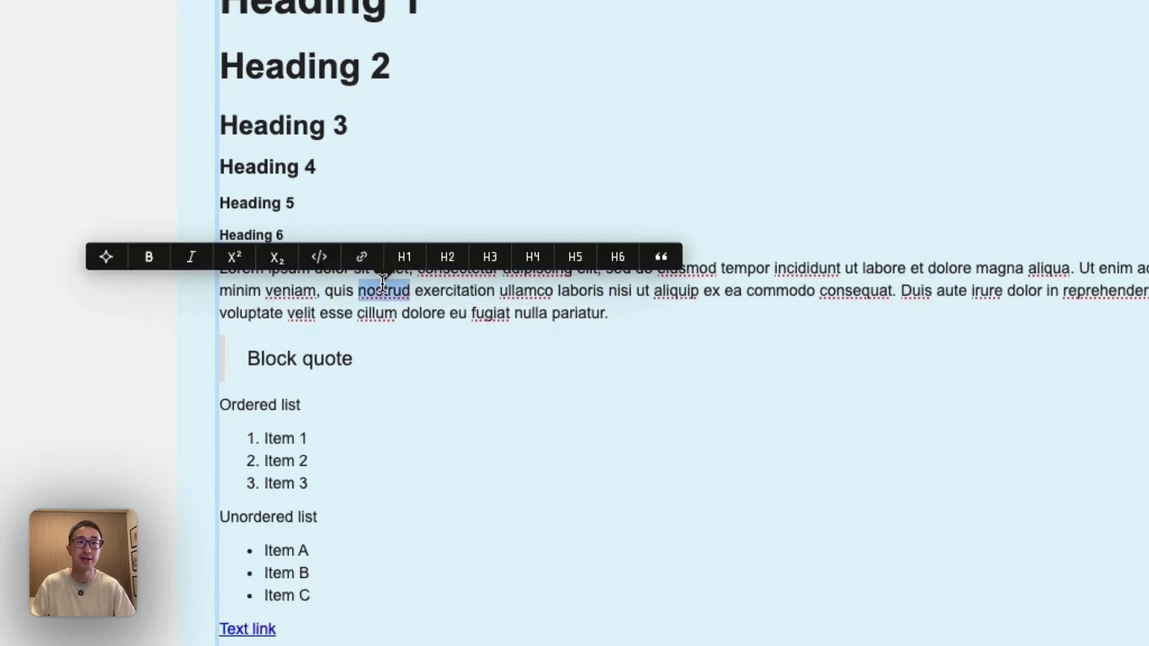
click(156, 261)
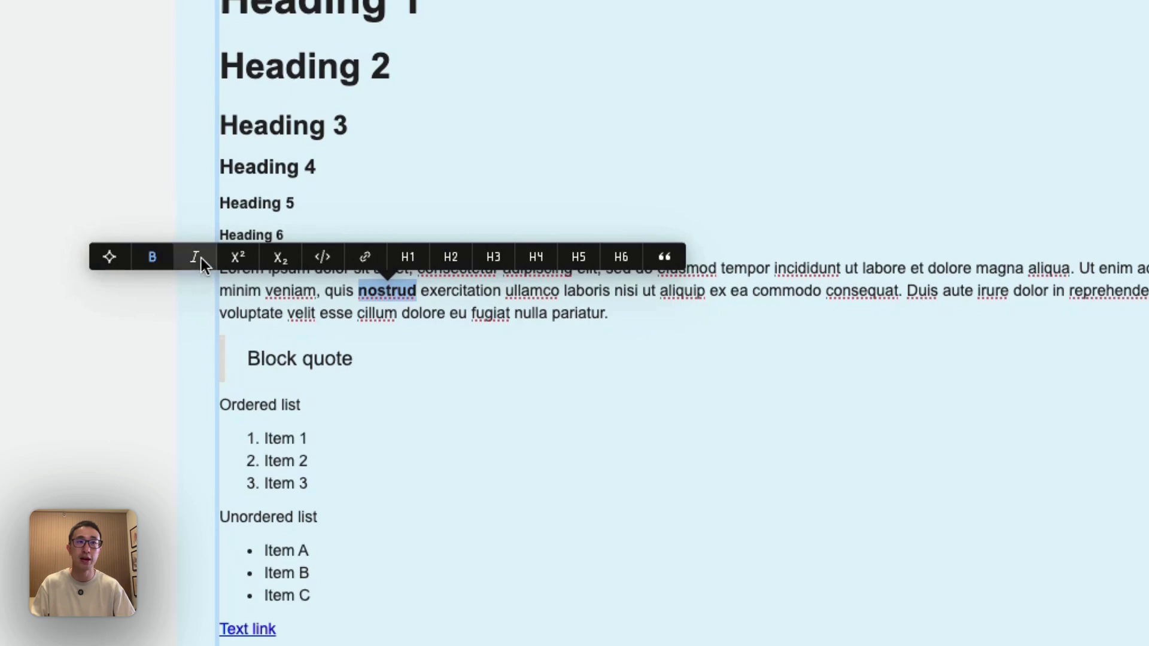
click(196, 256)
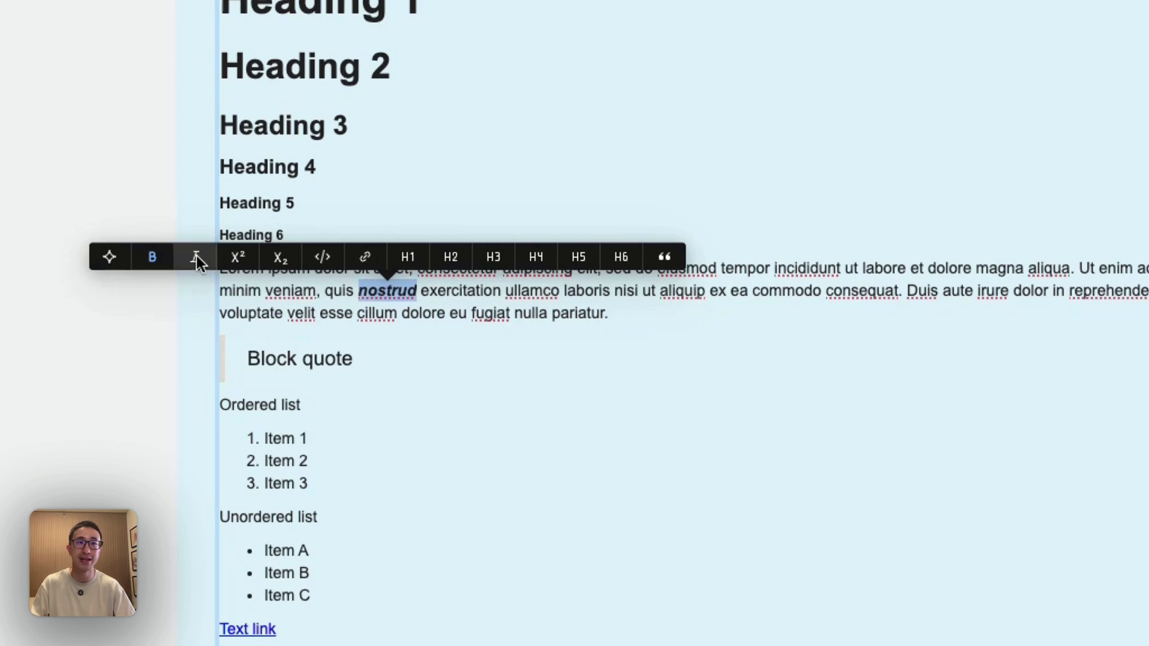
click(239, 257)
click(291, 247)
click(289, 256)
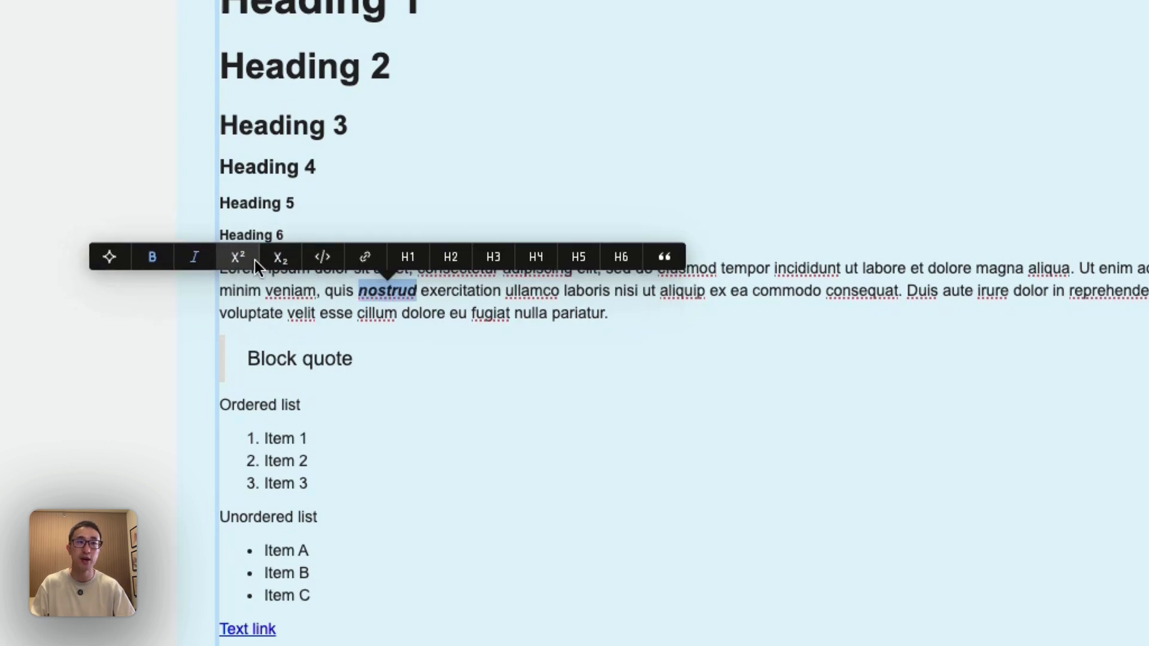
click(365, 257)
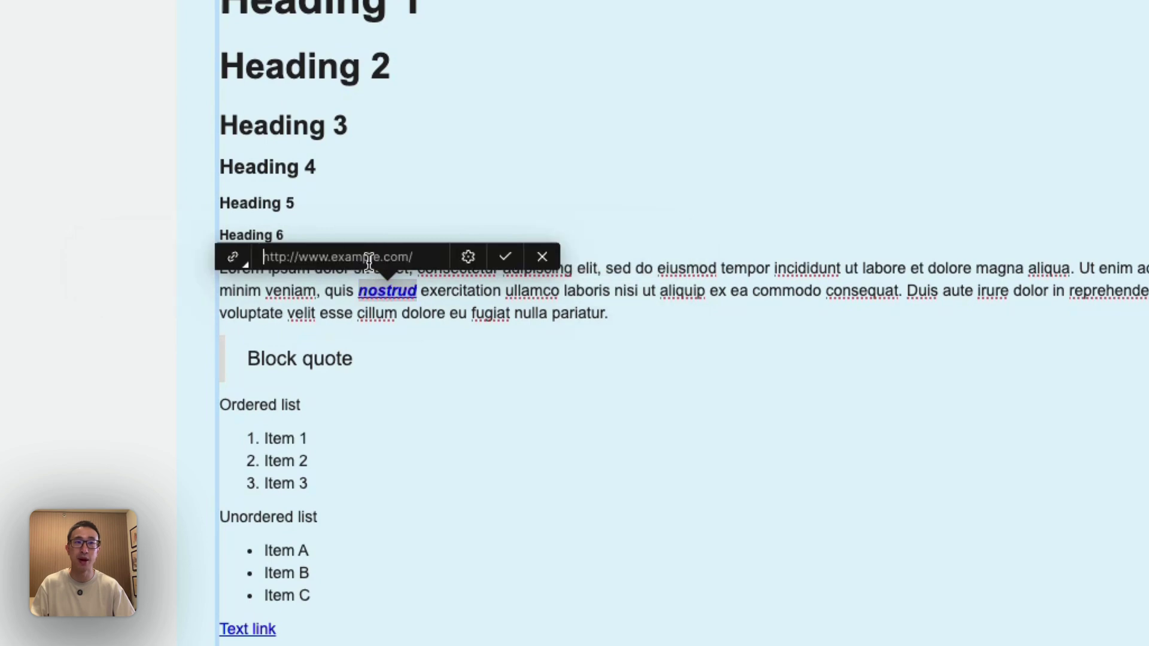
click(337, 256)
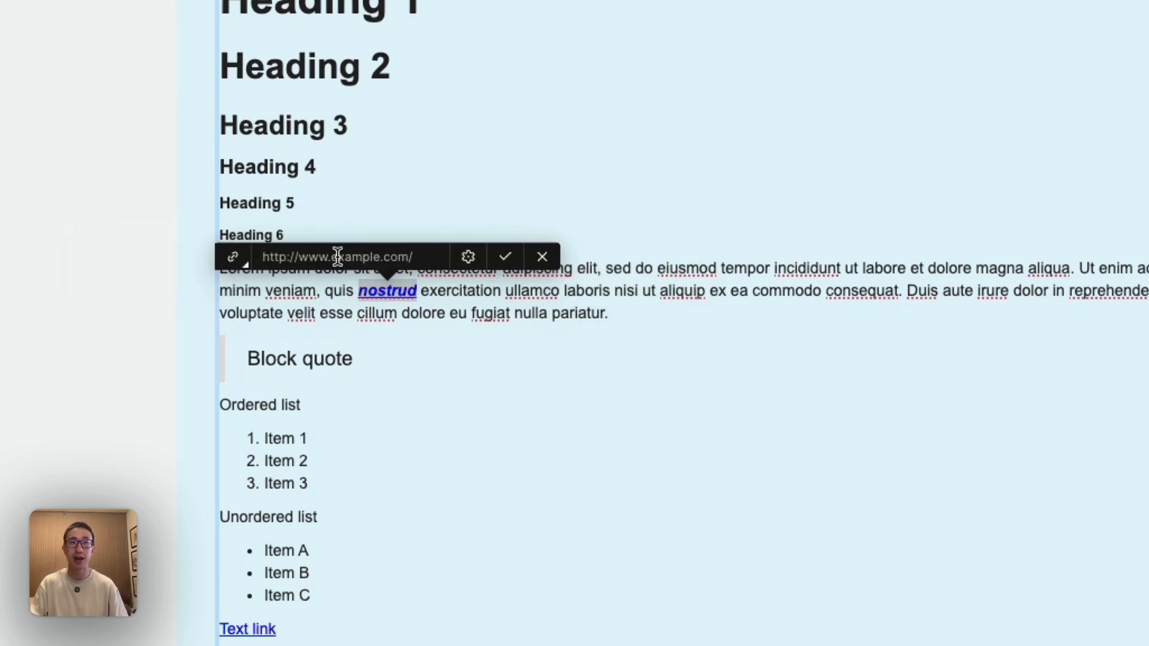
text(w)
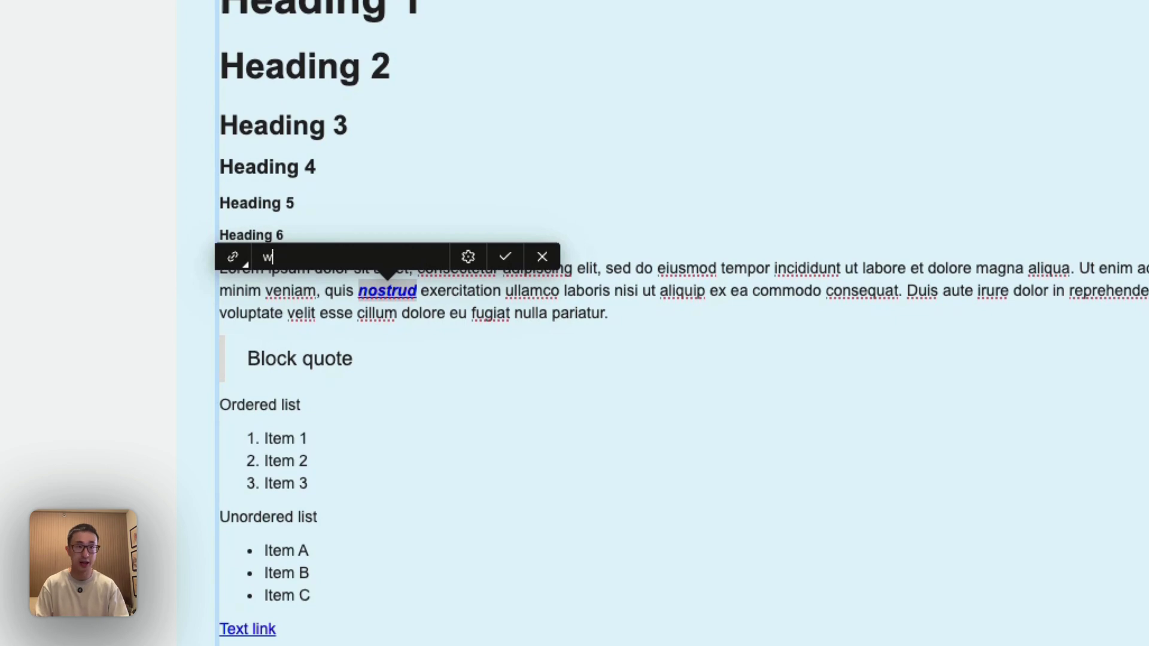
text(ww.googl.)
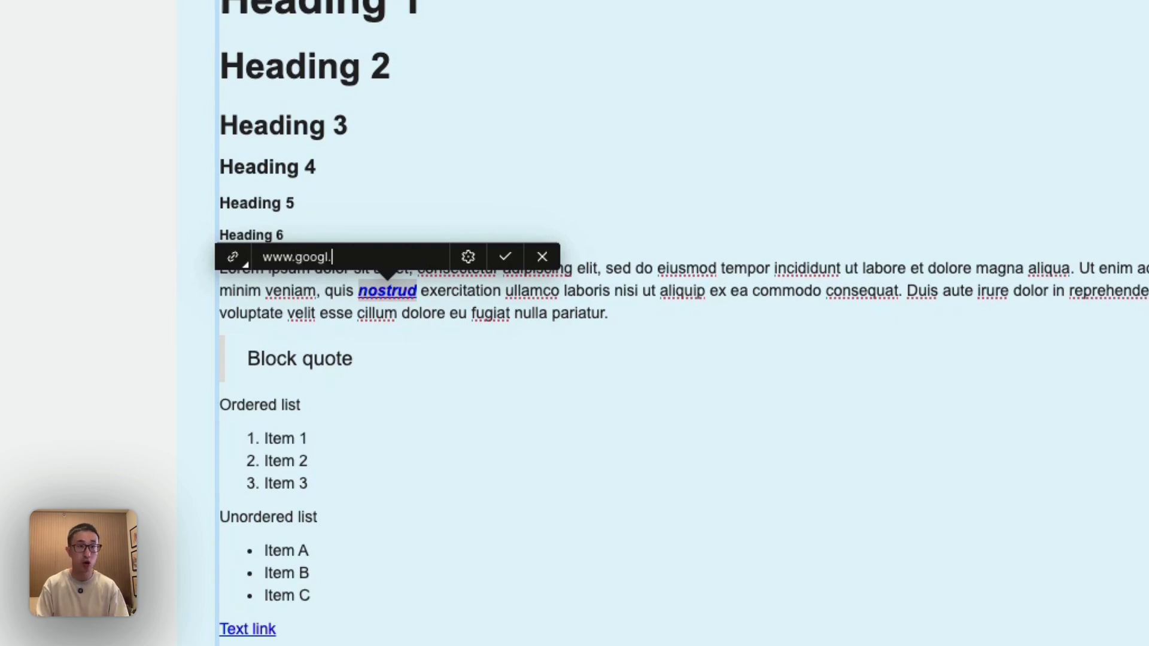
text(com)
key(BackSpace)
key(BackSpace)
key(BackSpace)
key(BackSpace)
text(e)
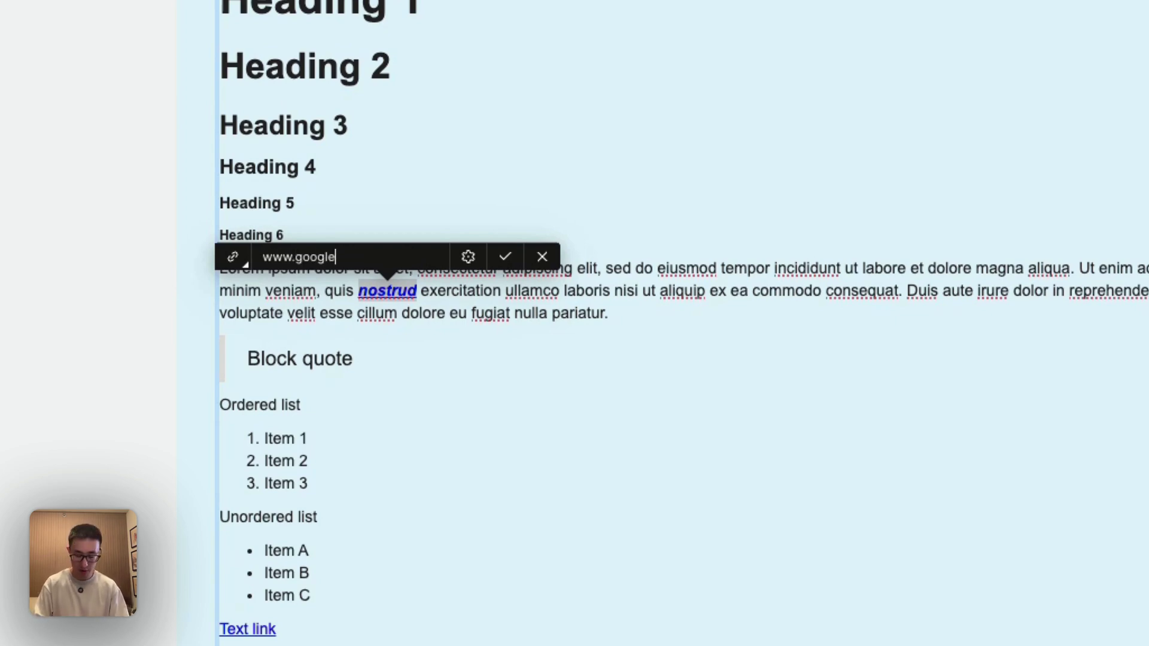
text(.com)
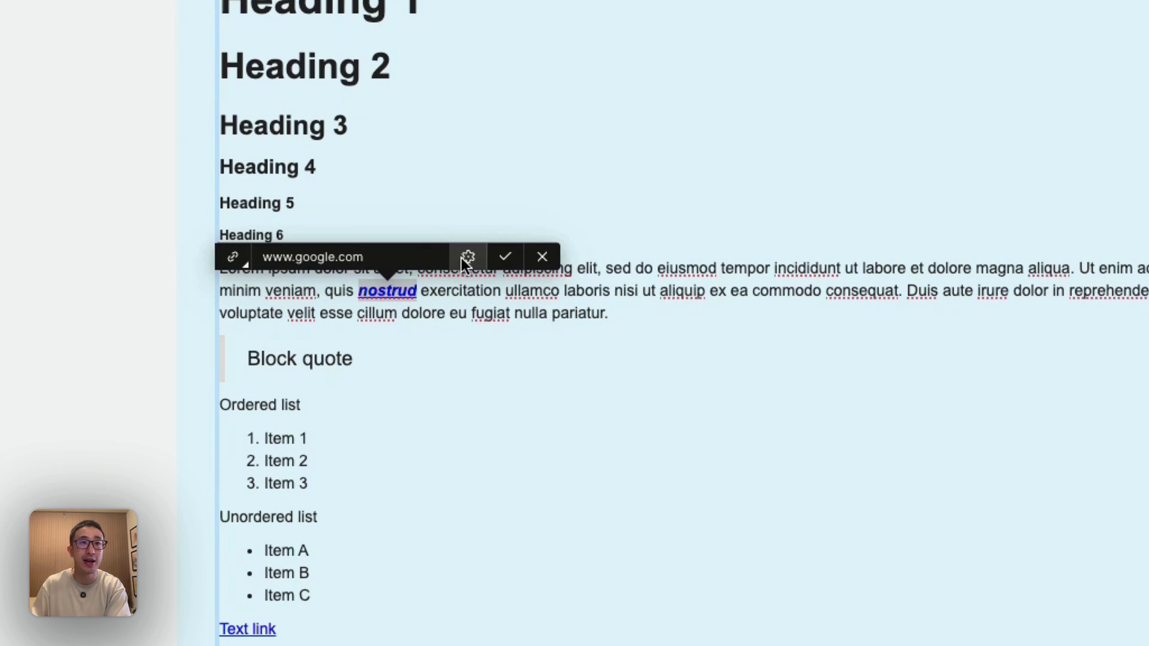
Set the "nostrud" link to open in a new tab and return to its URL settings.
click(467, 257)
click(272, 227)
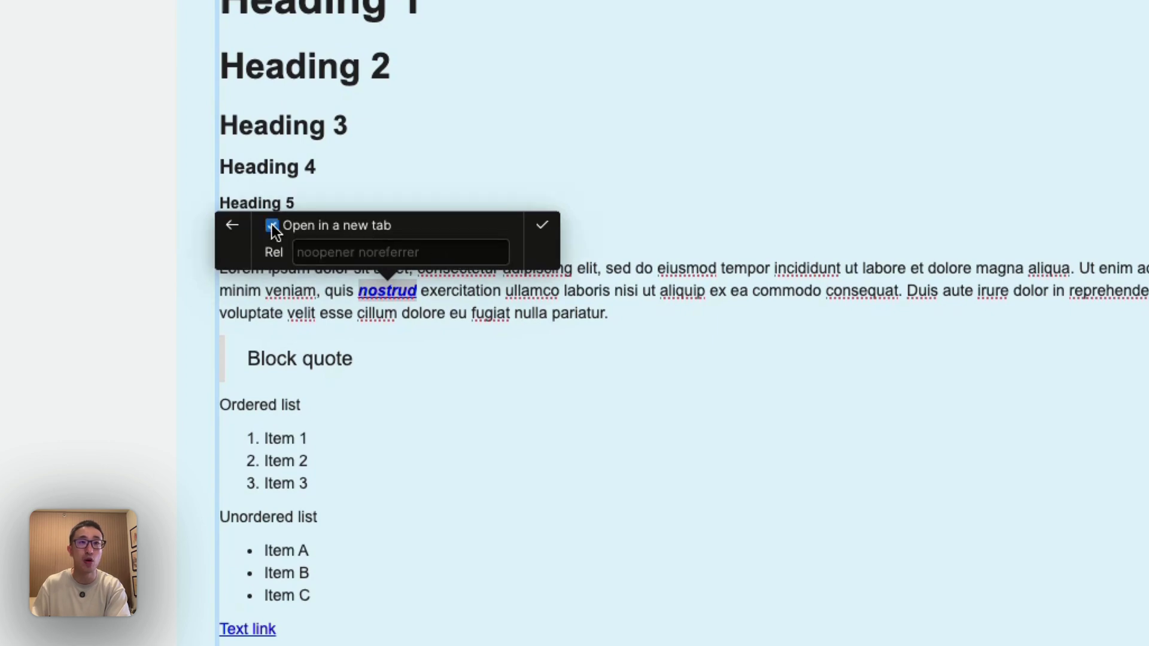
click(235, 227)
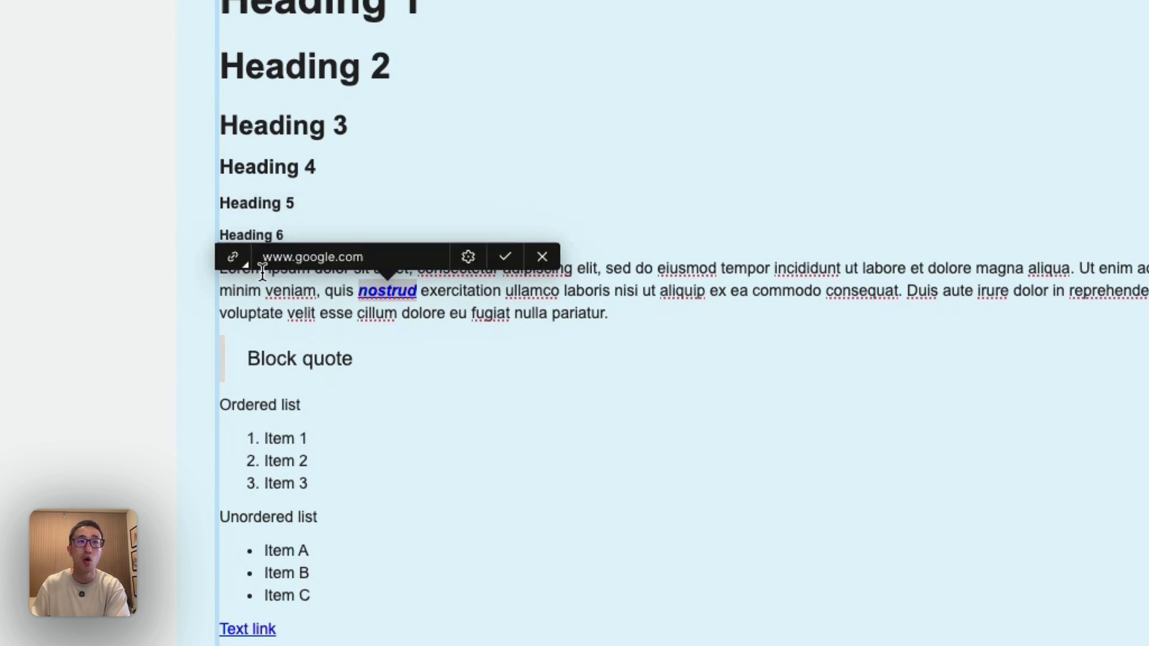
Switch the "nostrud" link to the page link type with Page Wrapper as target, review the other link types, and leave text editing.
click(239, 262)
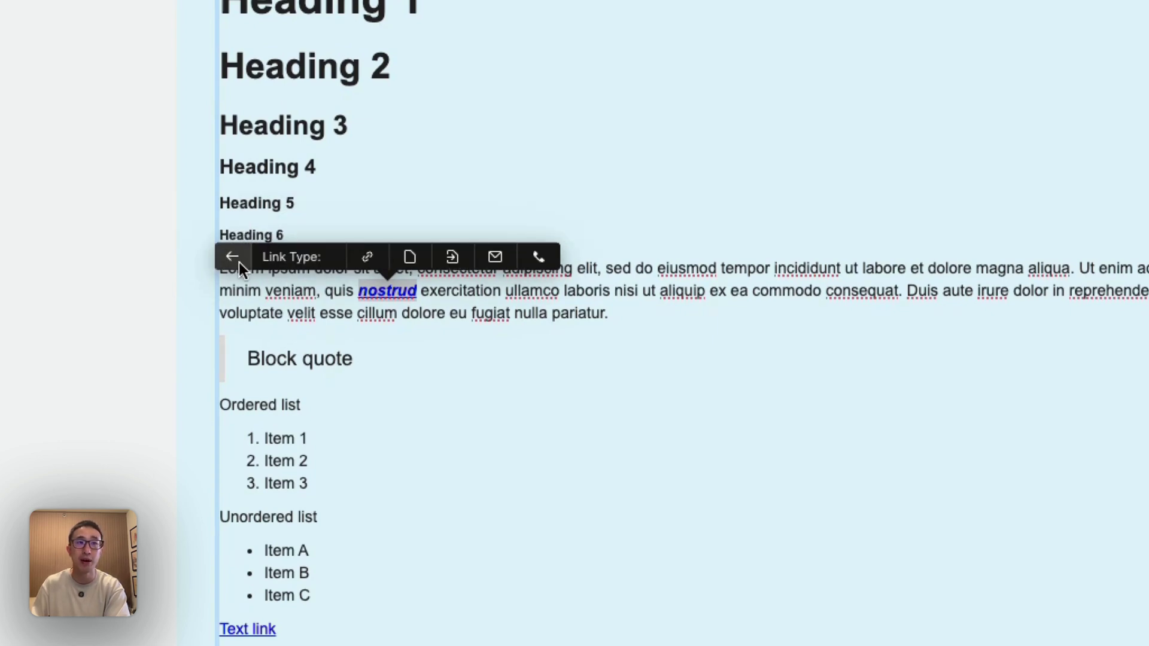
click(408, 259)
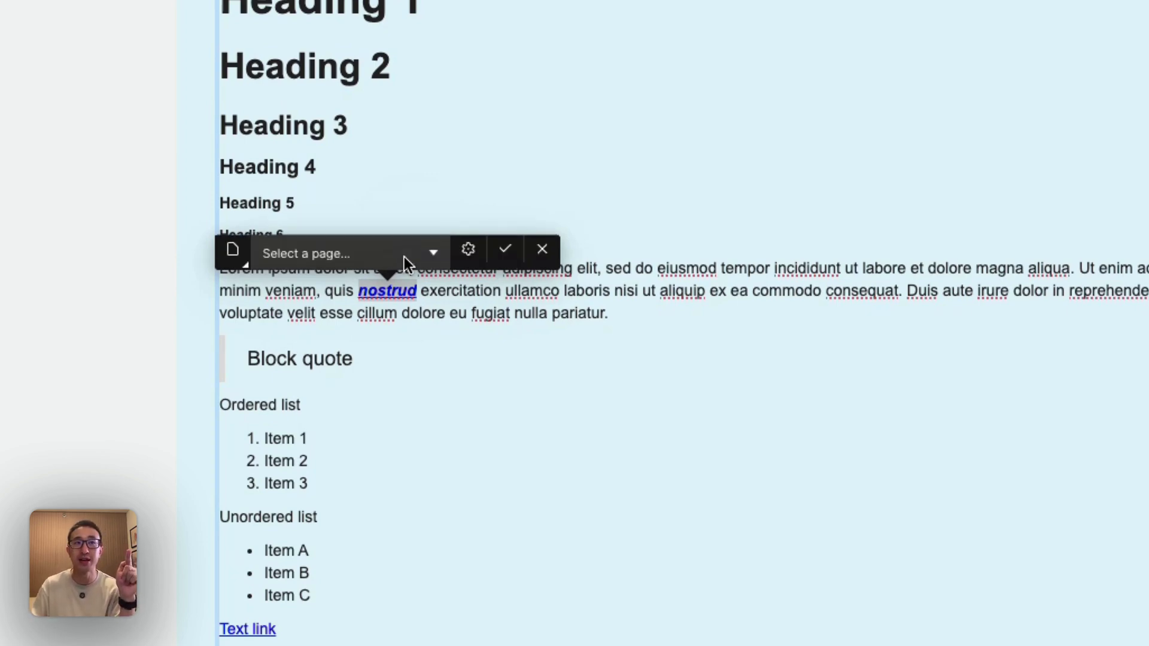
click(370, 250)
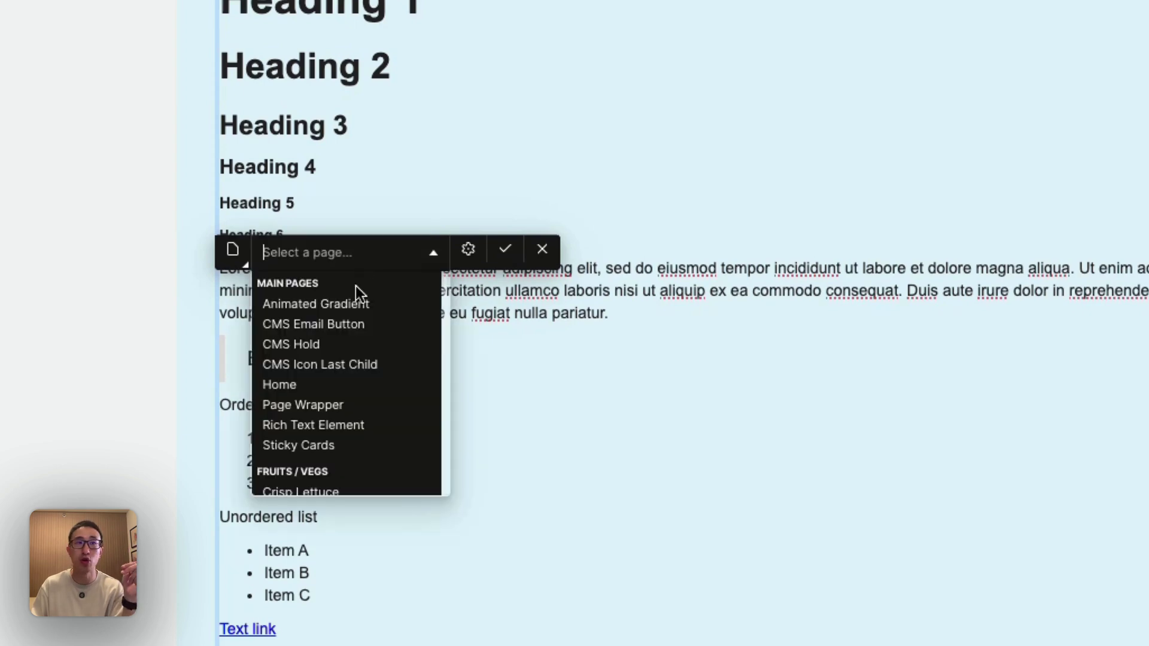
click(359, 408)
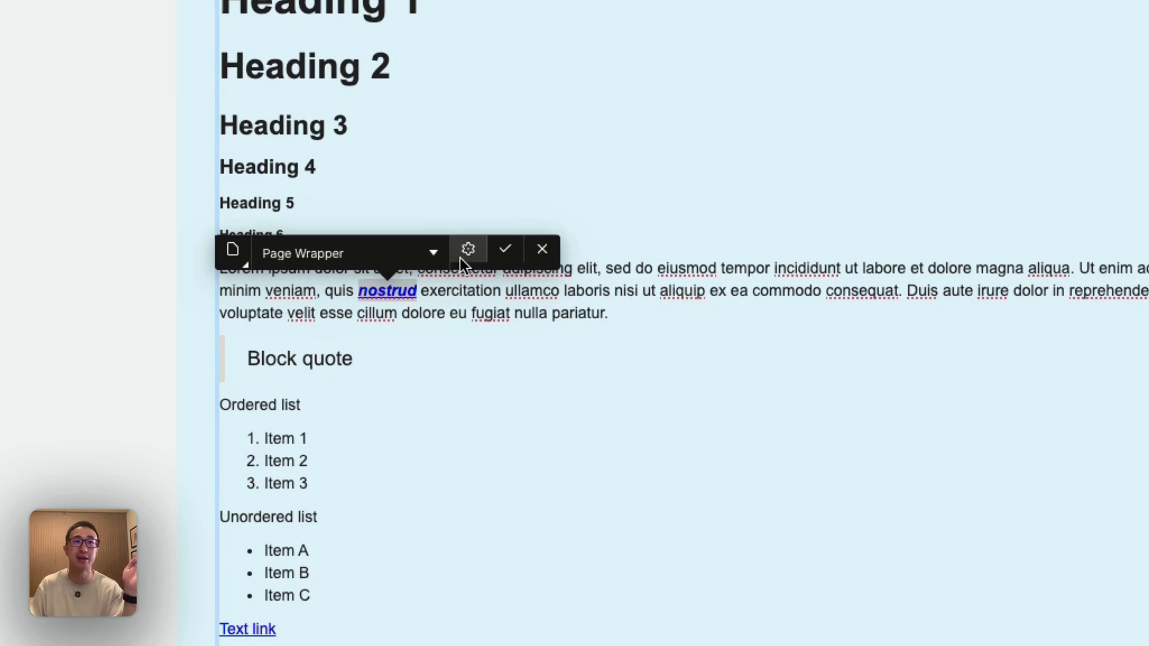
click(239, 253)
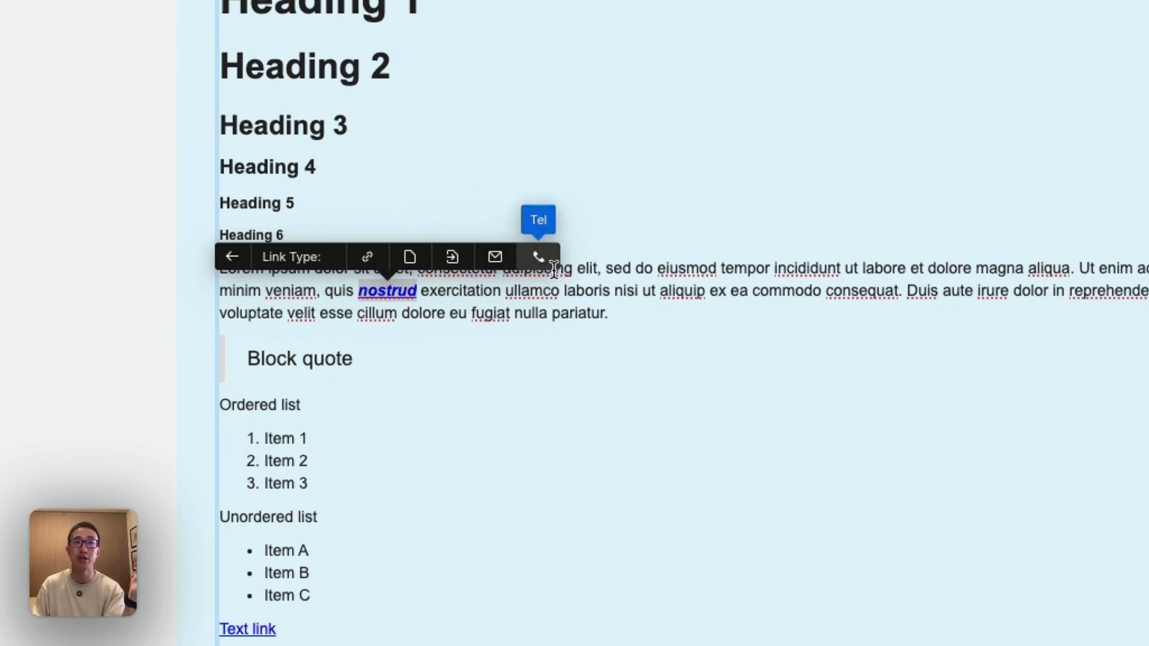
click(862, 375)
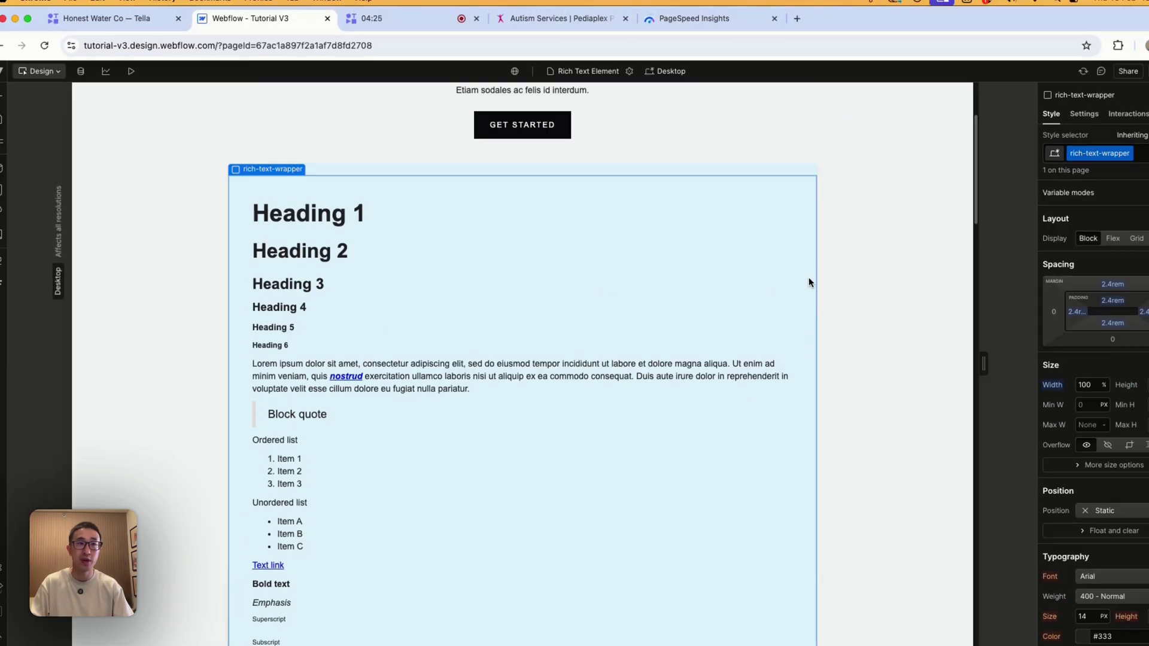
Add an empty line below the Subscript text in the rich text block and browse the element types that can be inserted there.
scroll(365, 301, down, 3)
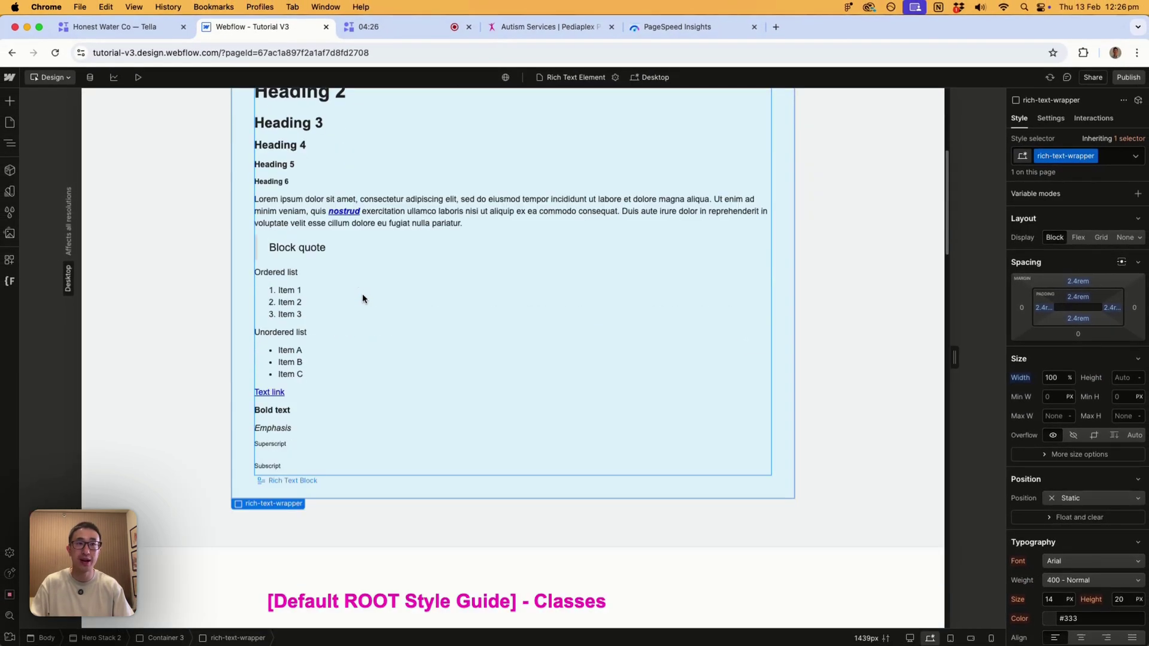
click(339, 461)
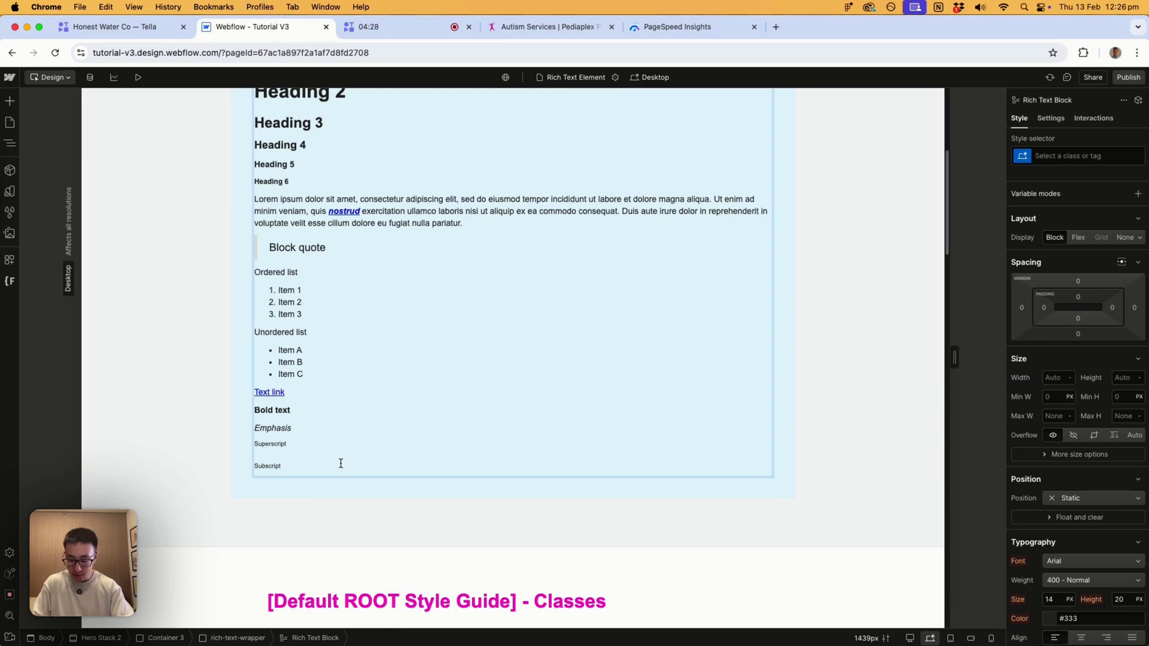
key(Return)
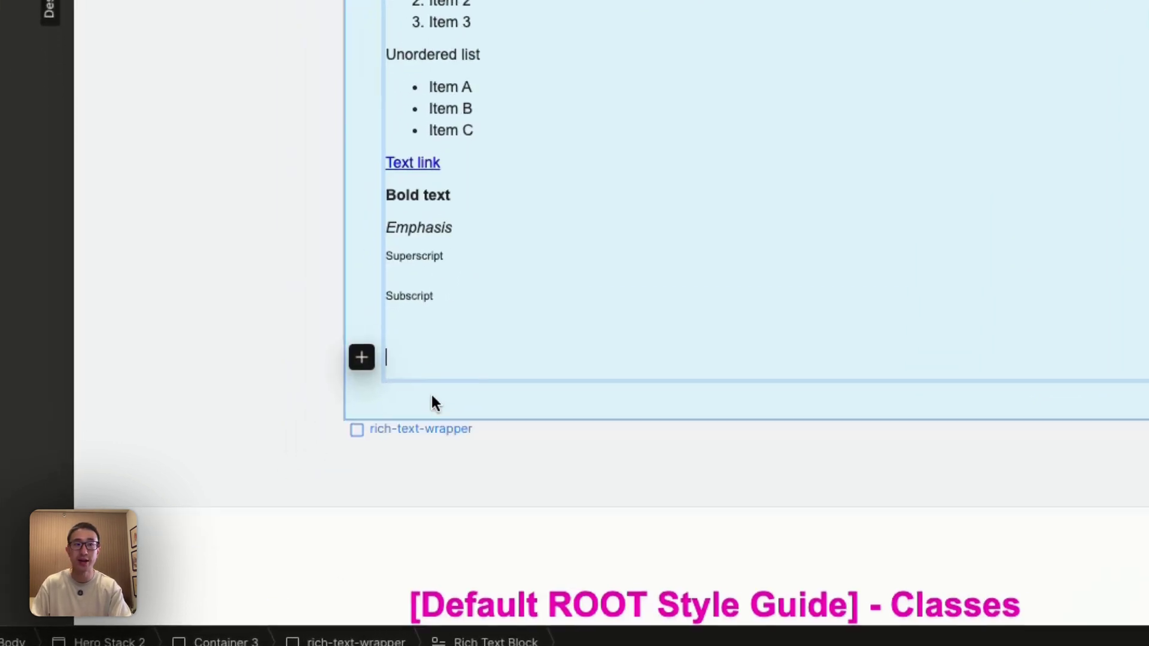
click(377, 351)
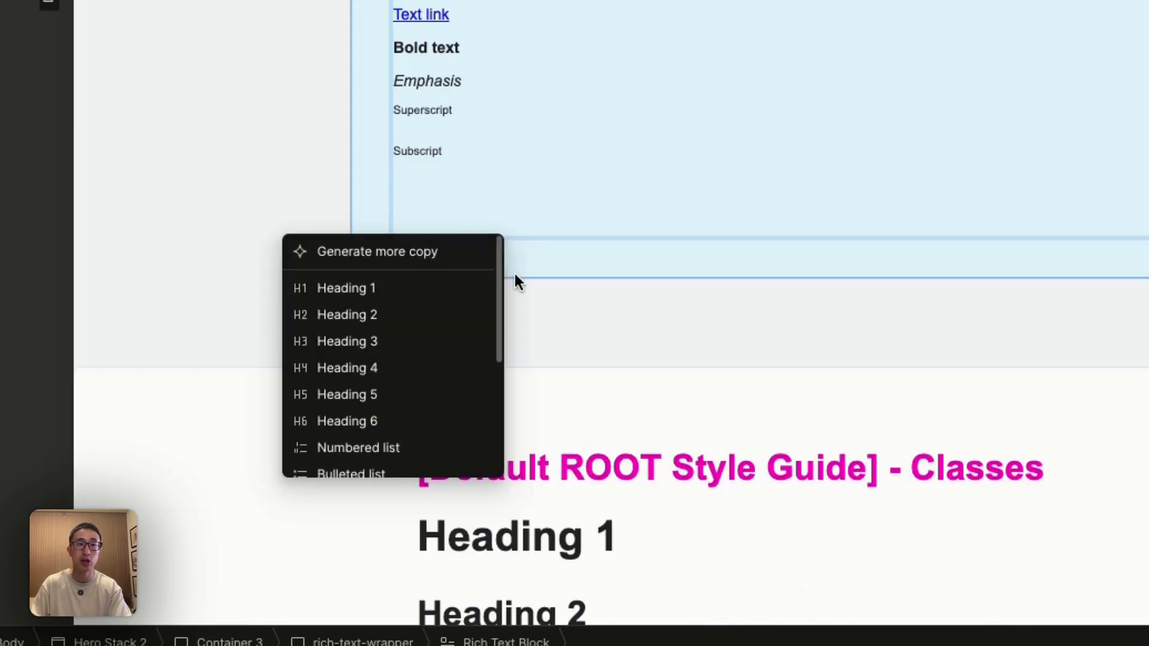
scroll(495, 287, down, 1)
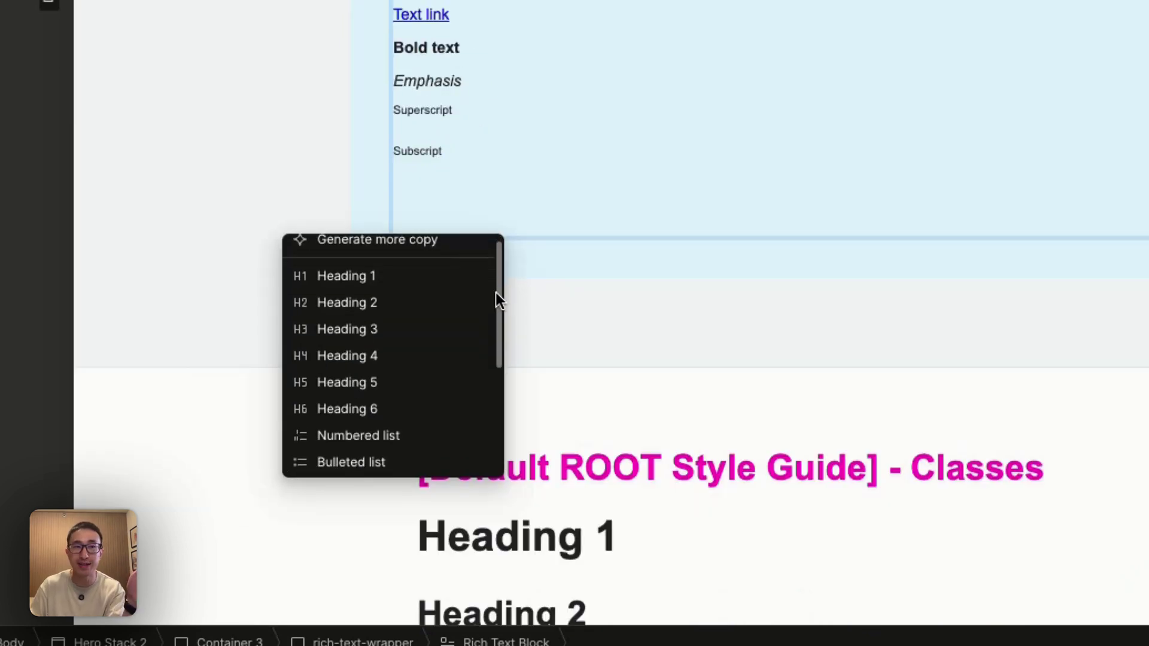
drag(495, 292, 494, 407)
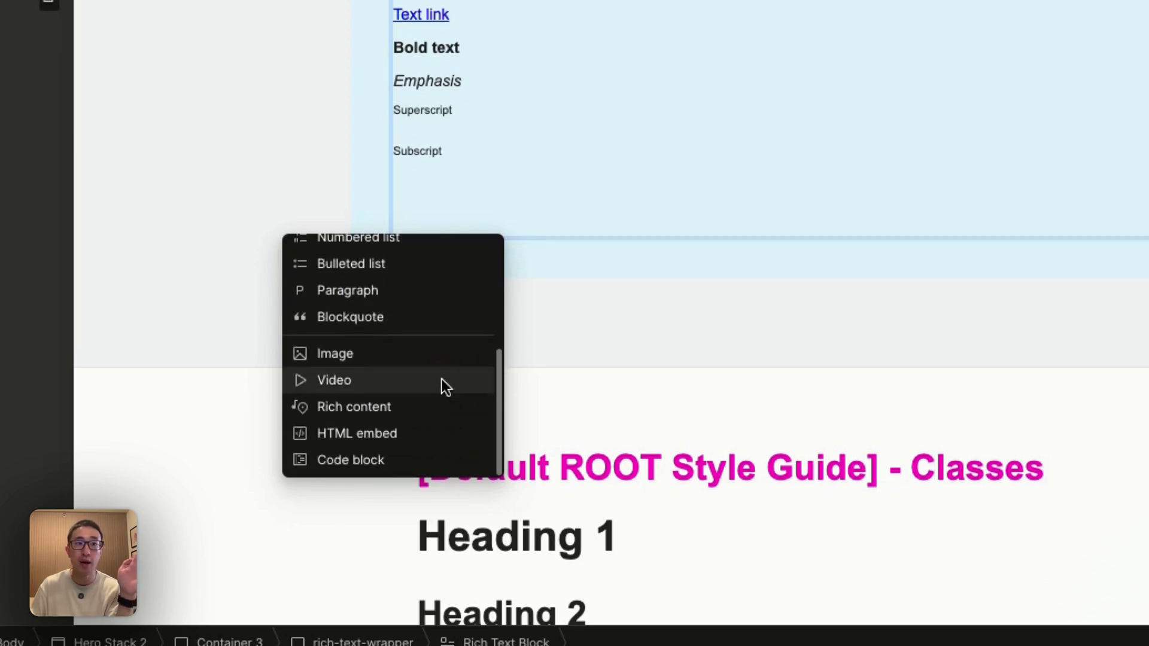
Insert the image Animated Border Gradient.jpg from the 2025 Thumbnails folder on the new line.
click(380, 353)
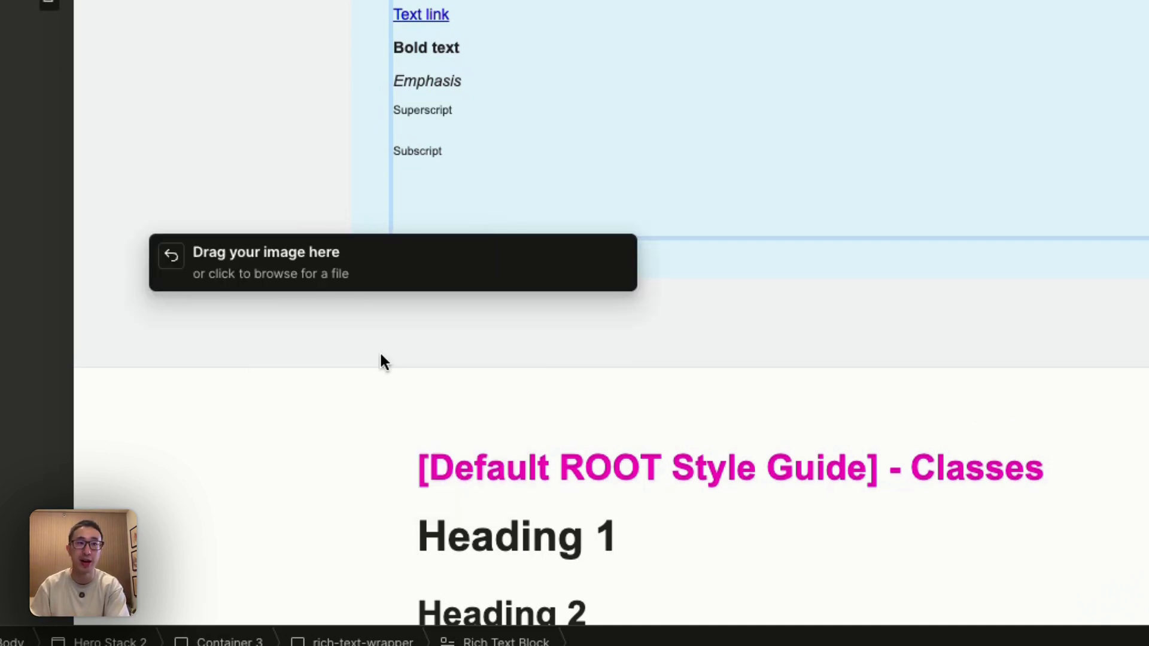
click(304, 265)
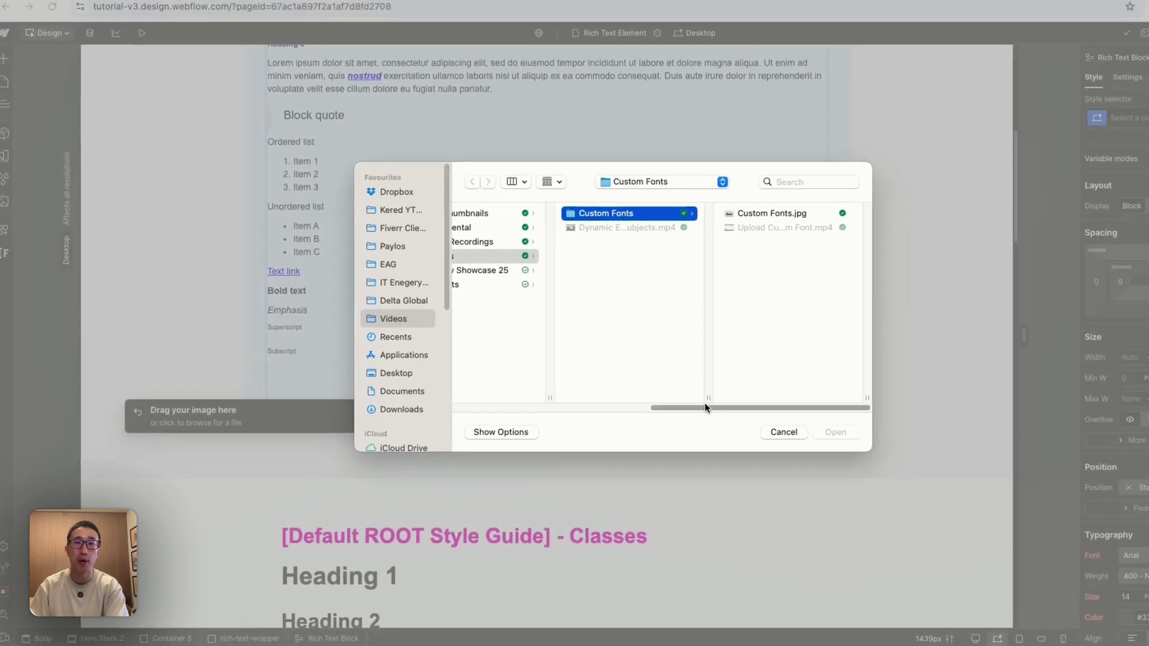
scroll(704, 403, left, 3)
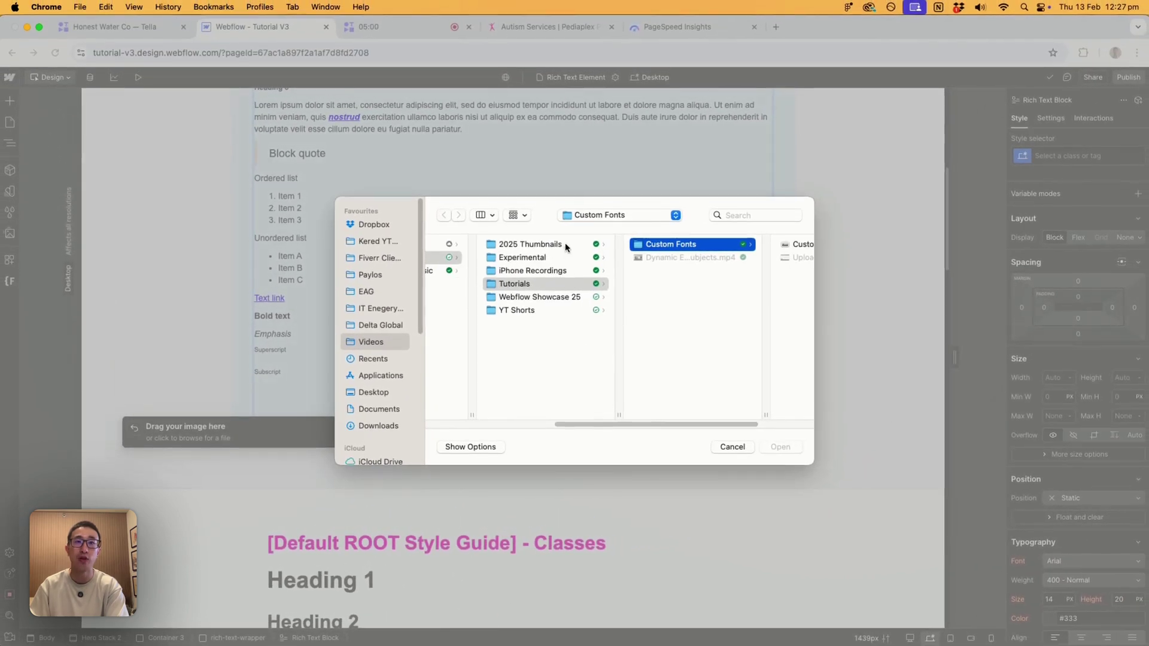
click(565, 246)
click(682, 246)
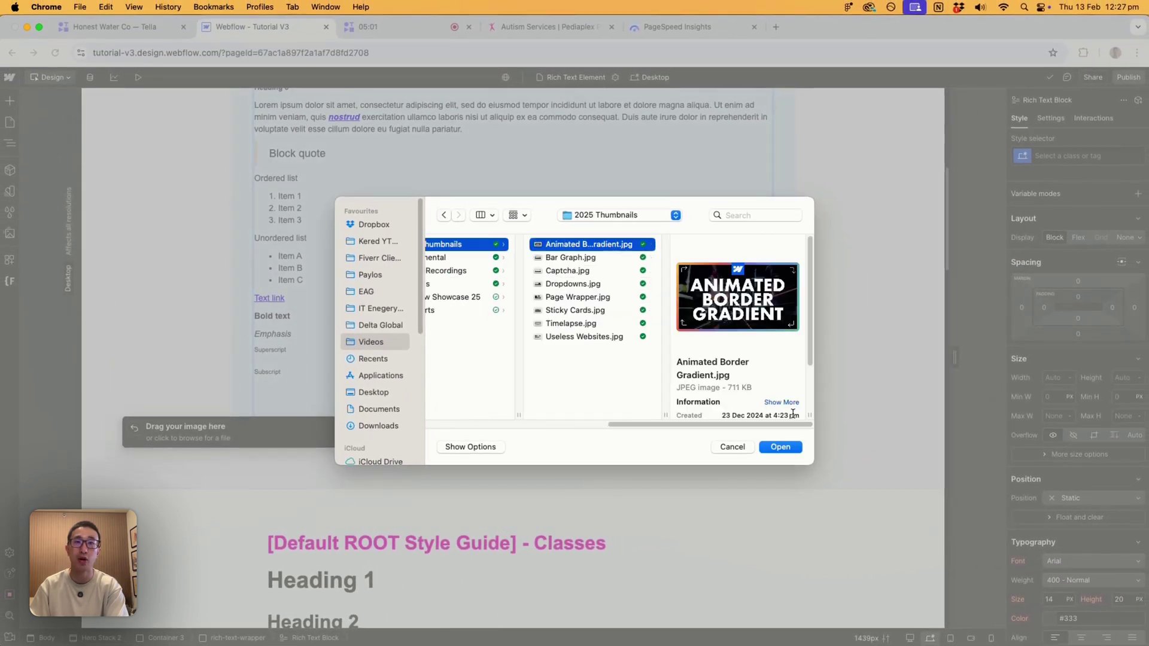
click(781, 446)
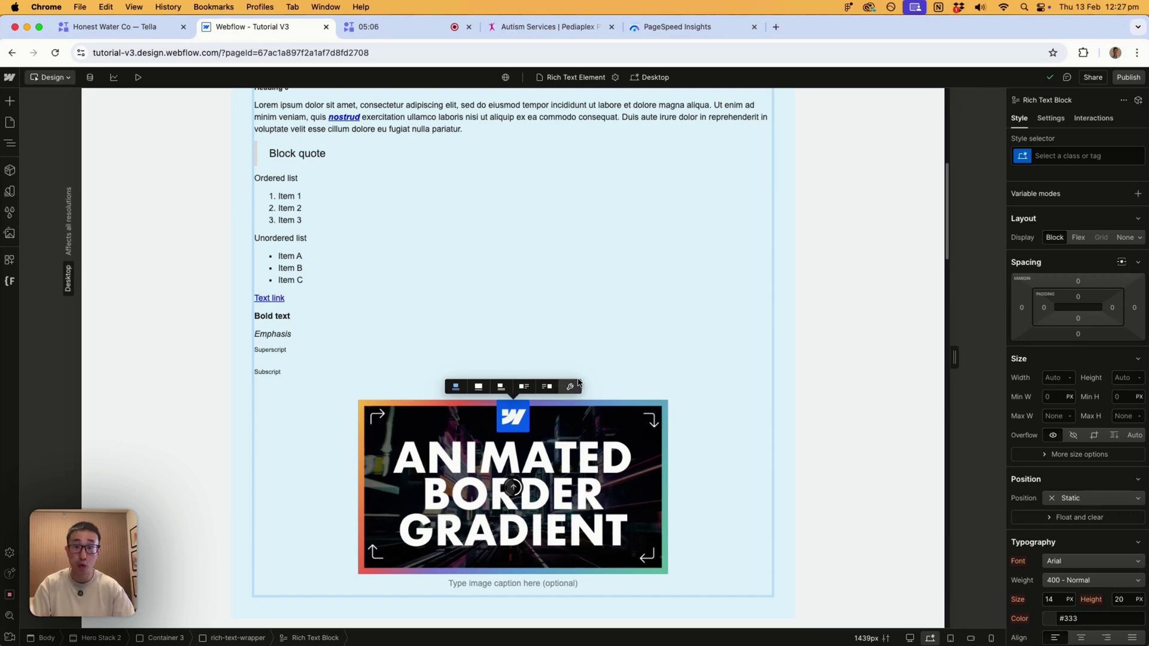
Try the left-aligned and the left and right text-wrap layouts on the thumbnail image, and set it to full width.
scroll(579, 357, down, 1)
scroll(579, 358, up, 5)
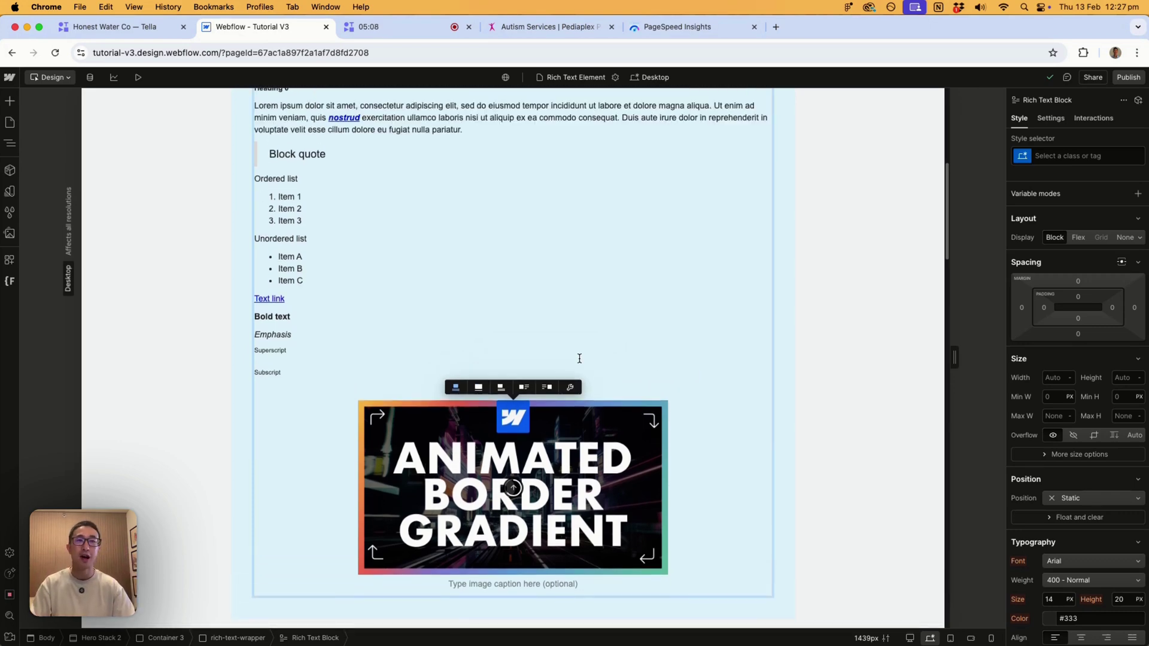
scroll(579, 358, down, 3)
scroll(580, 358, up, 10)
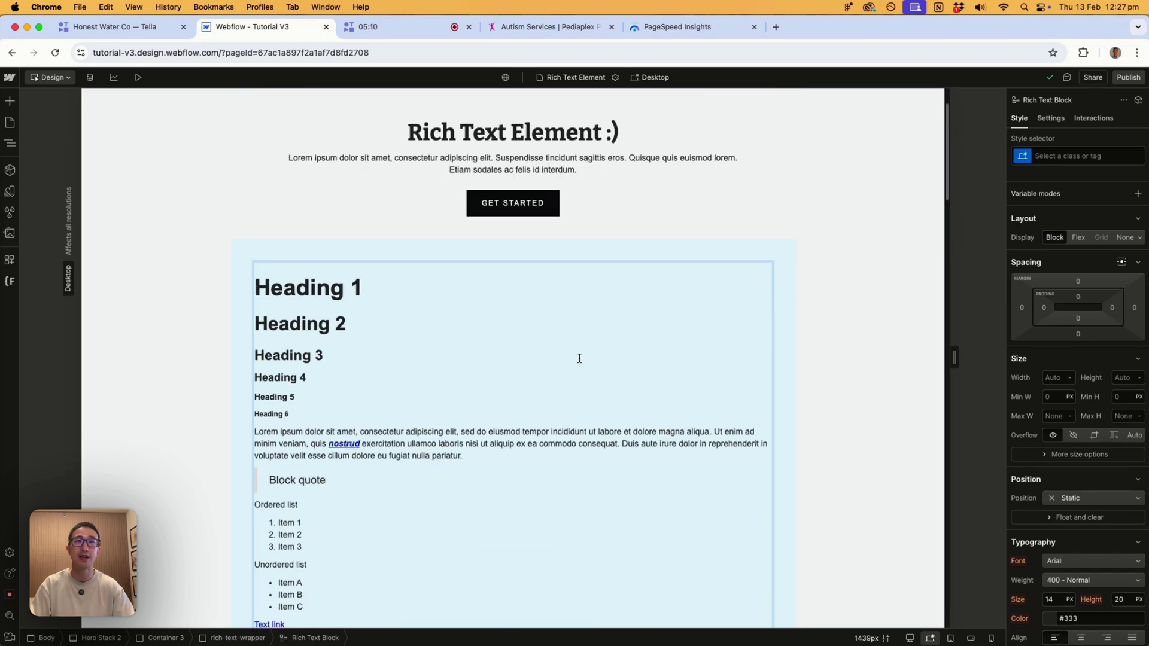
scroll(579, 358, down, 12)
scroll(579, 358, down, 5)
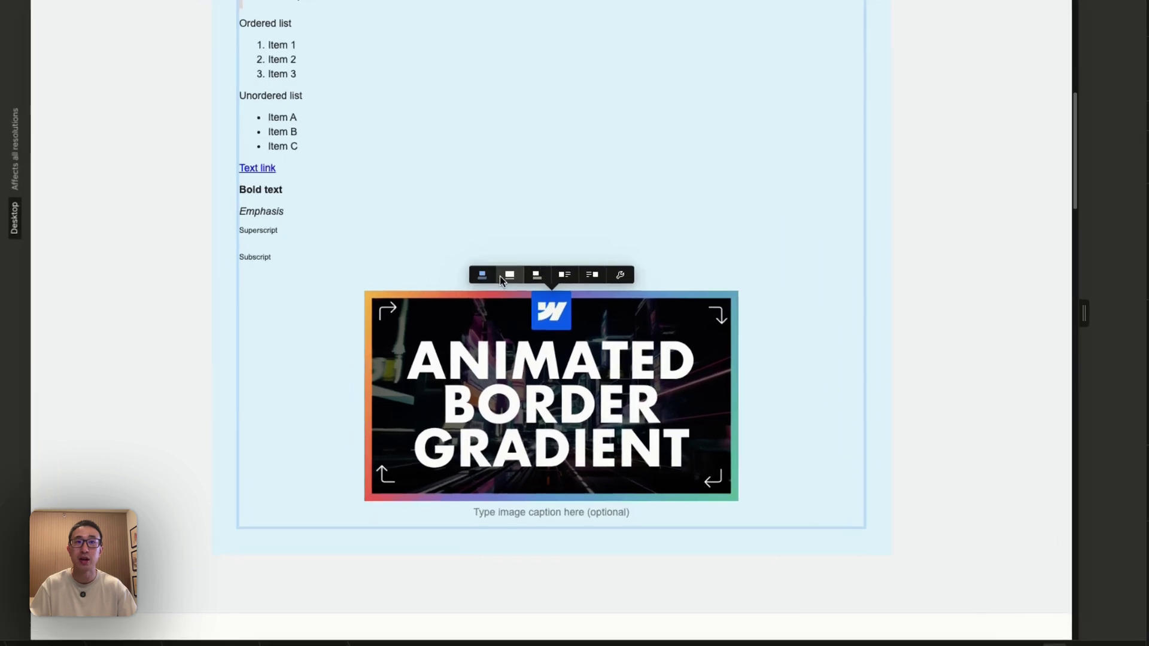
click(527, 243)
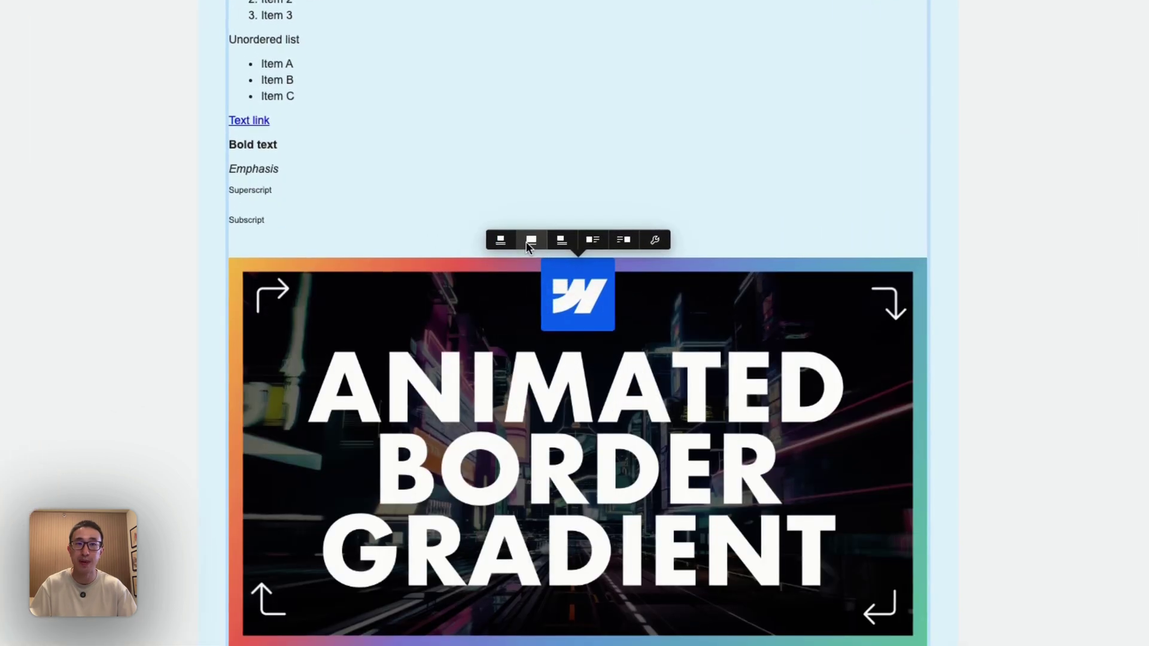
click(561, 239)
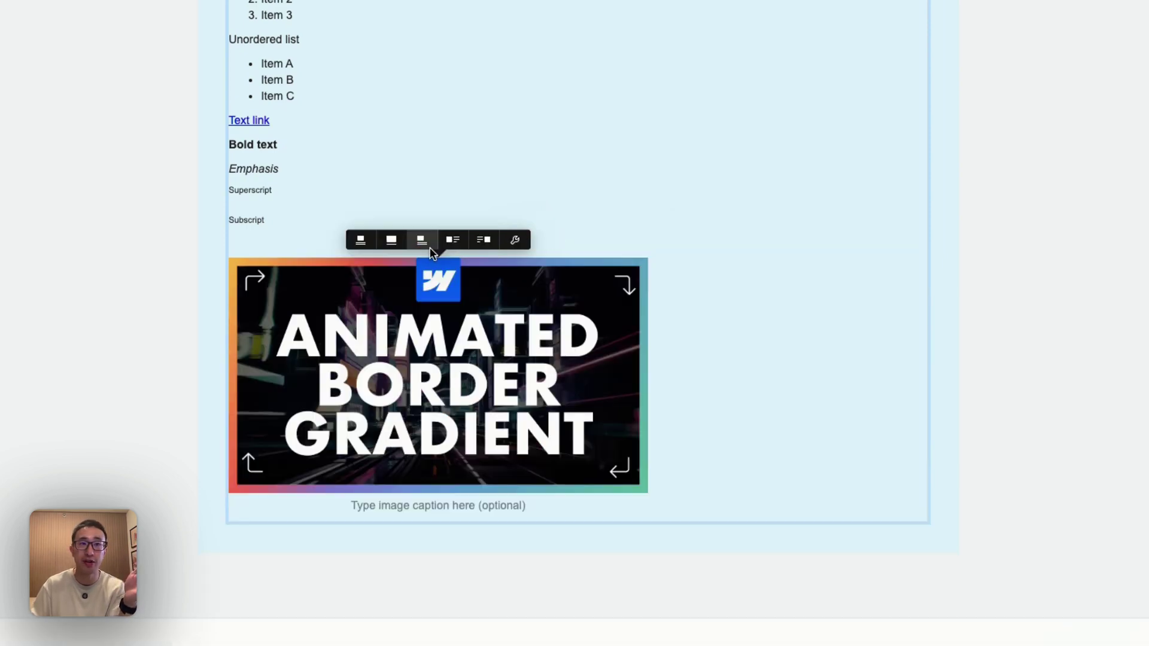
click(448, 243)
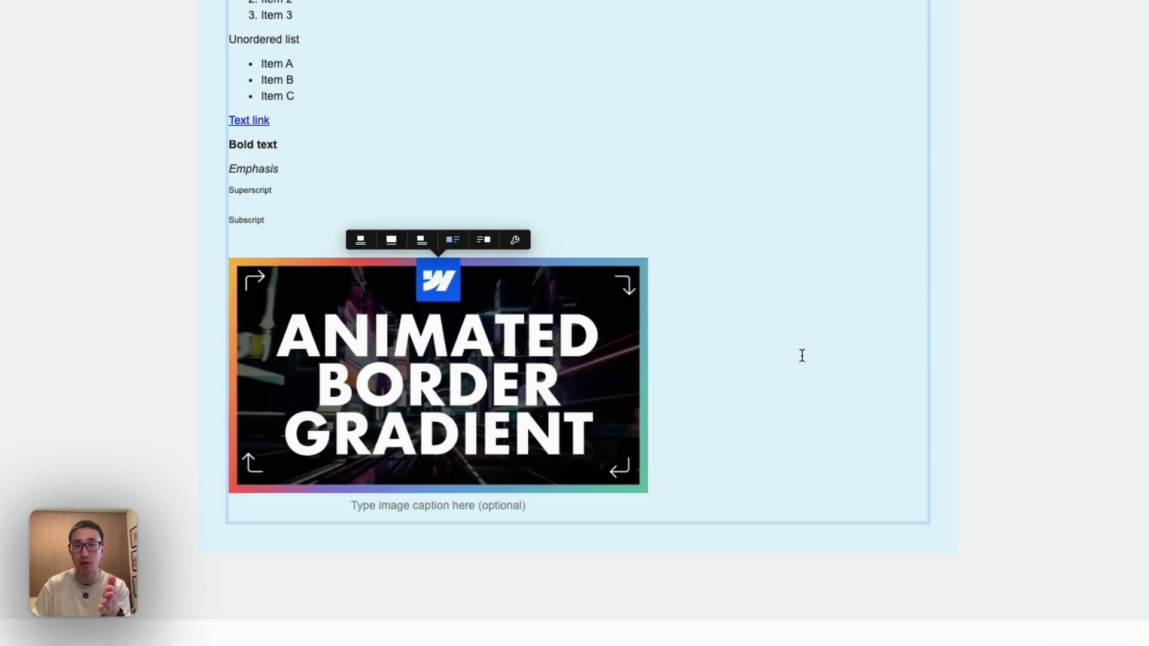
click(482, 239)
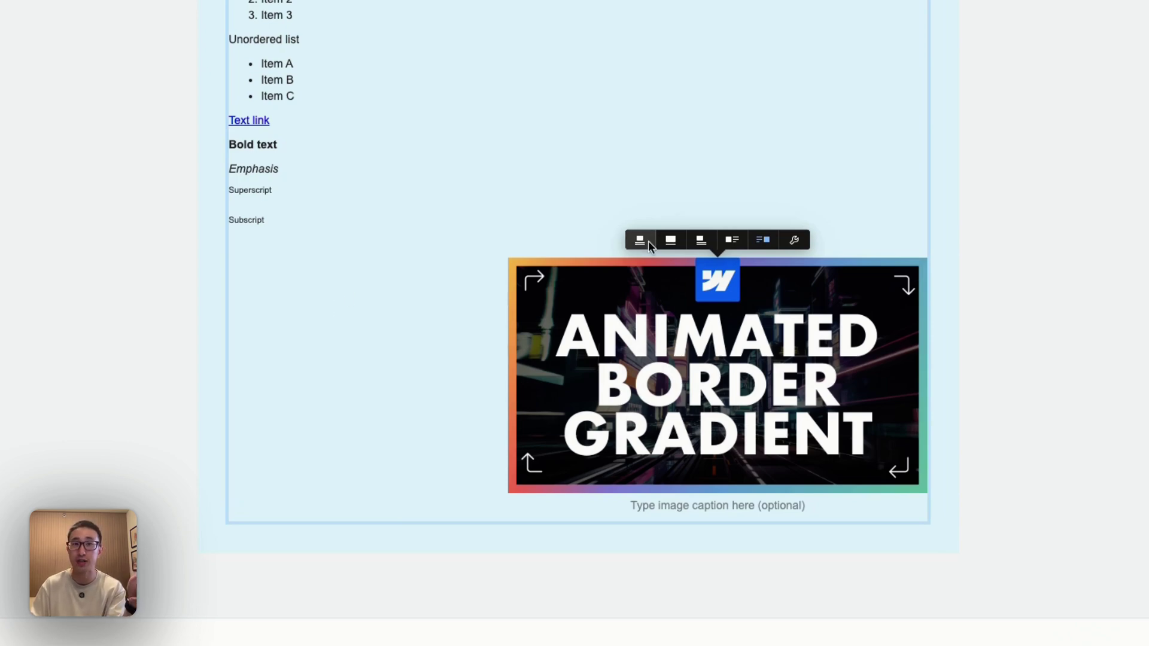
click(670, 240)
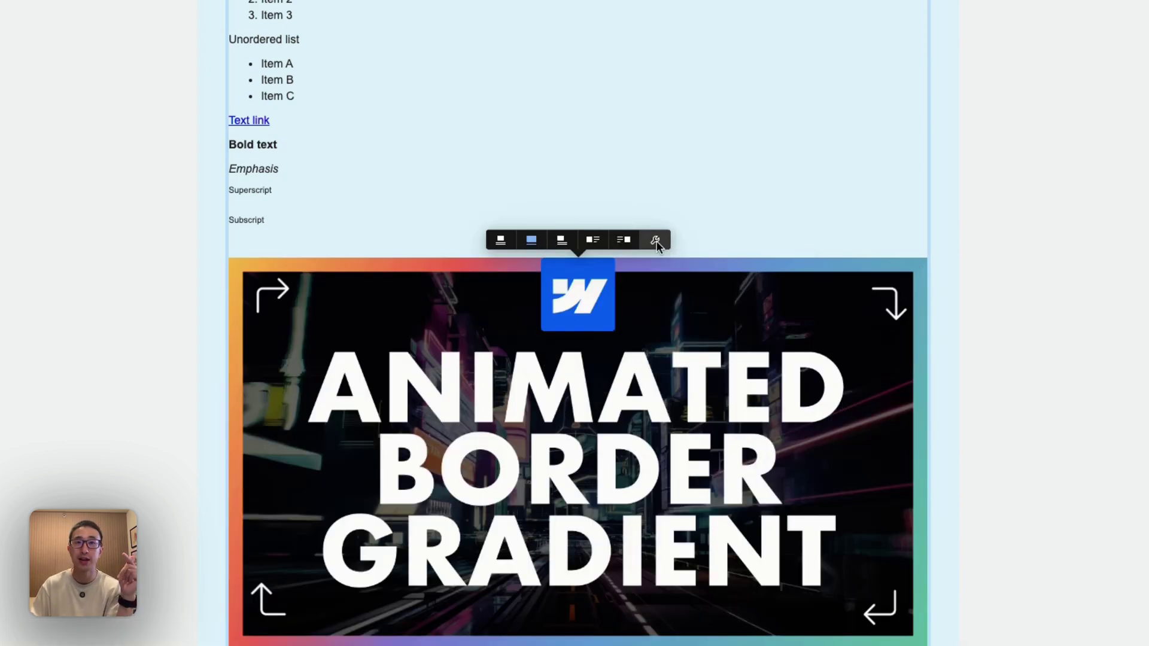
Examine the image's alt text choices, size and link settings, and close the settings.
click(656, 242)
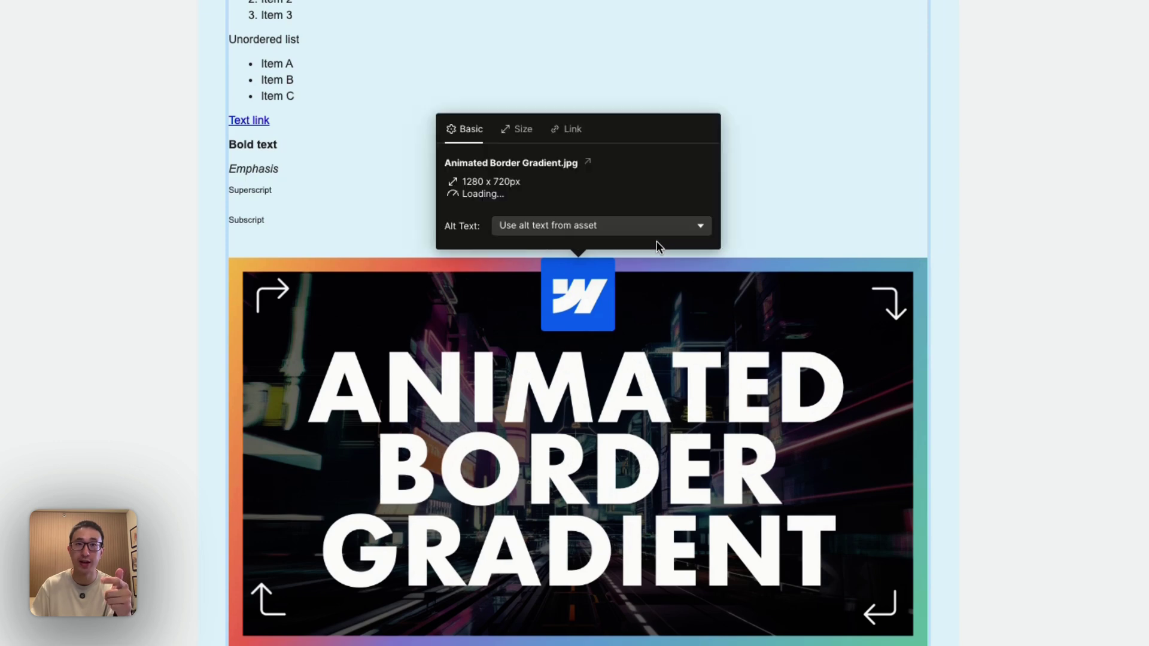
click(589, 228)
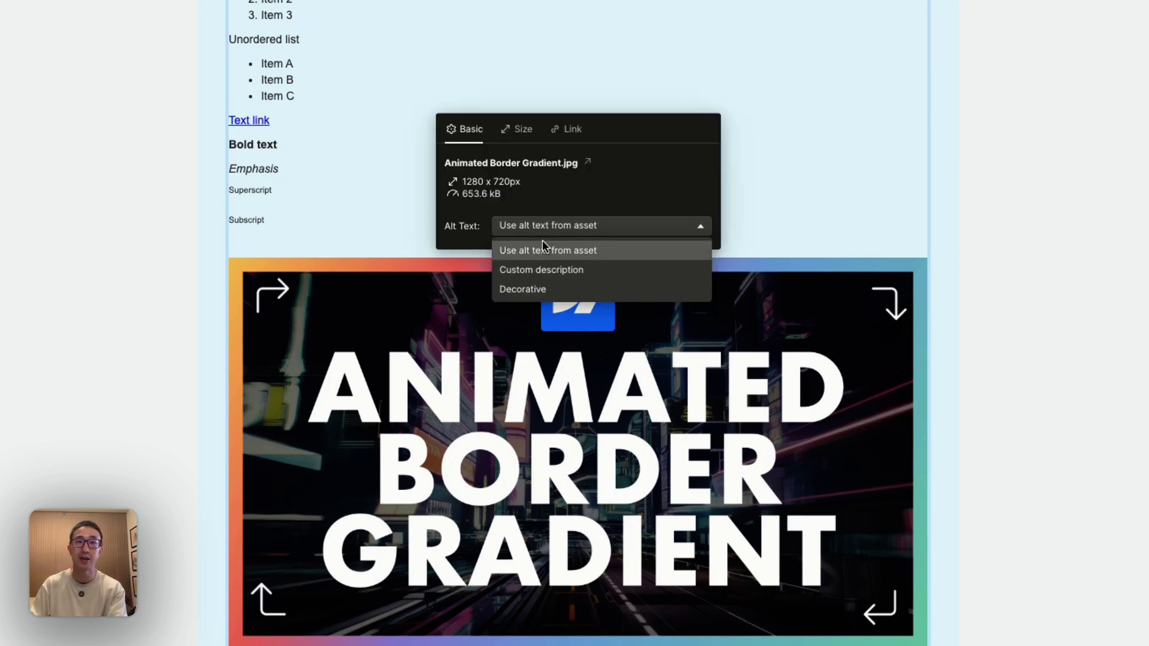
click(510, 130)
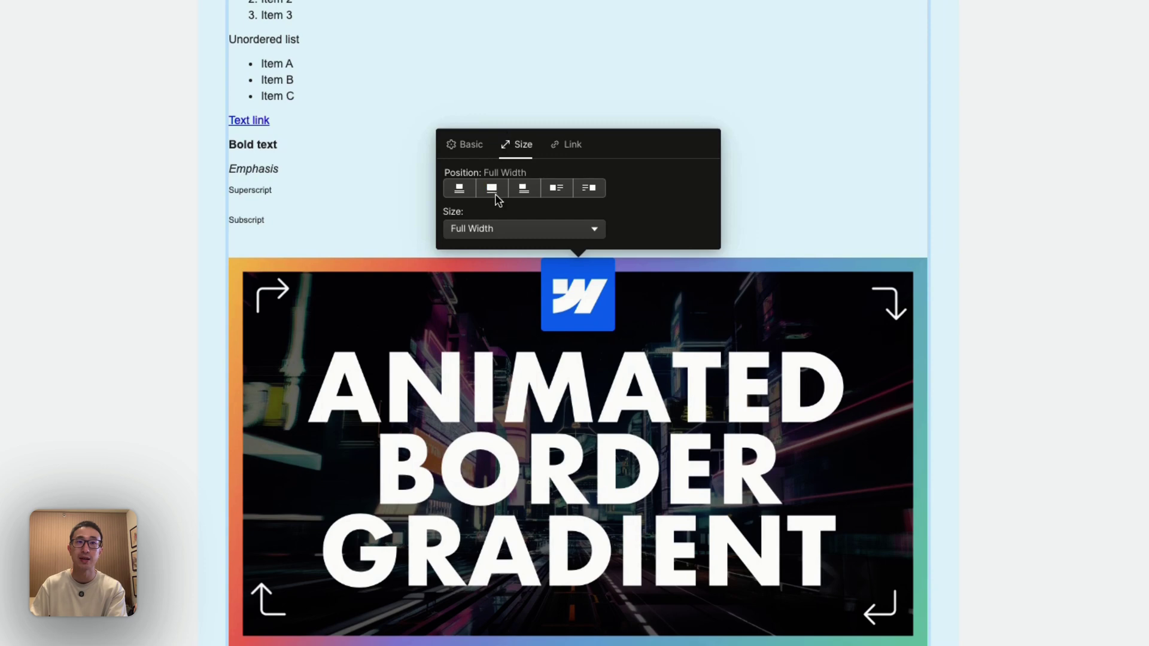
click(566, 145)
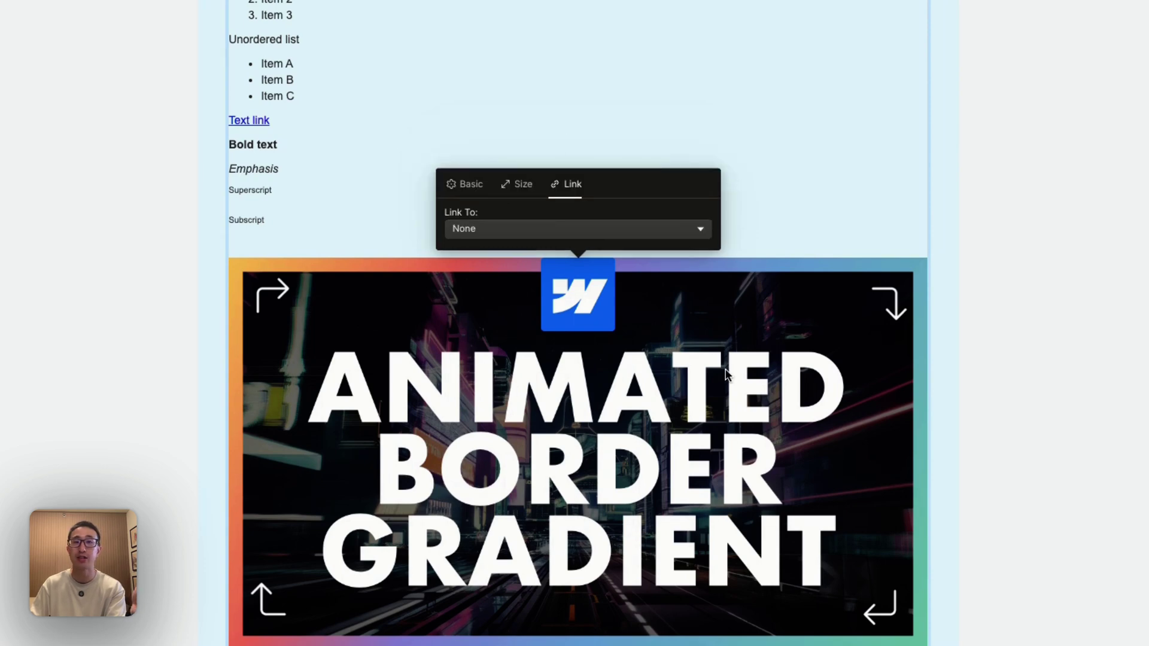
scroll(726, 371, down, 2)
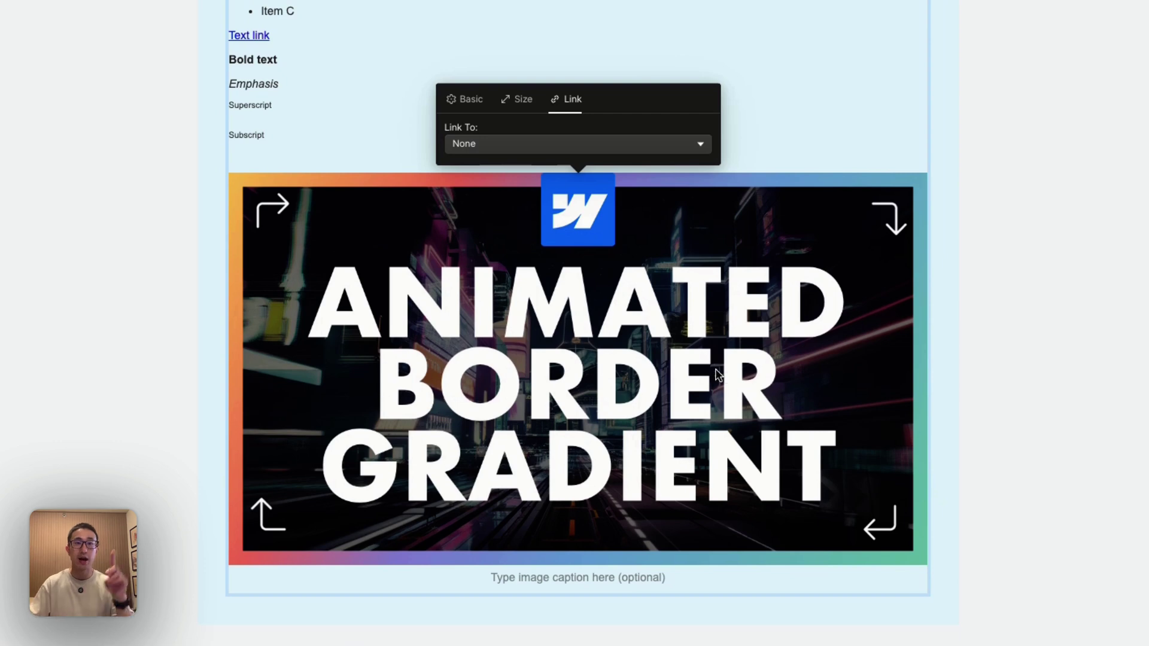
click(274, 449)
Caption the image "This is a thumbnail image" and leave text editing.
scroll(414, 349, down, 2)
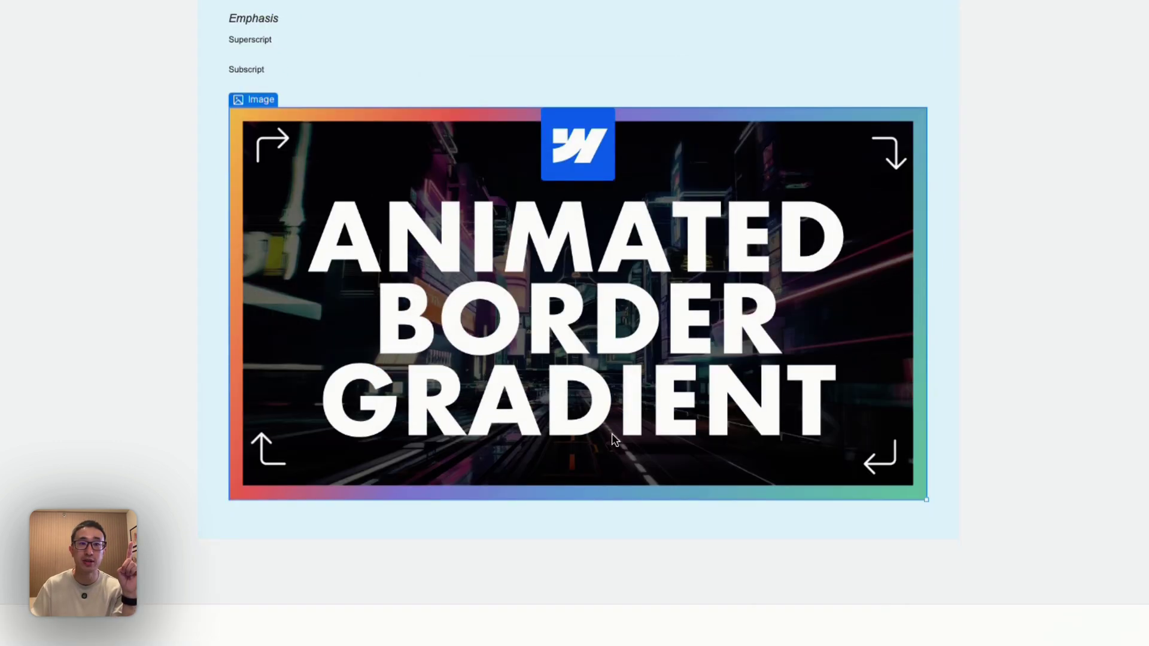
click(585, 481)
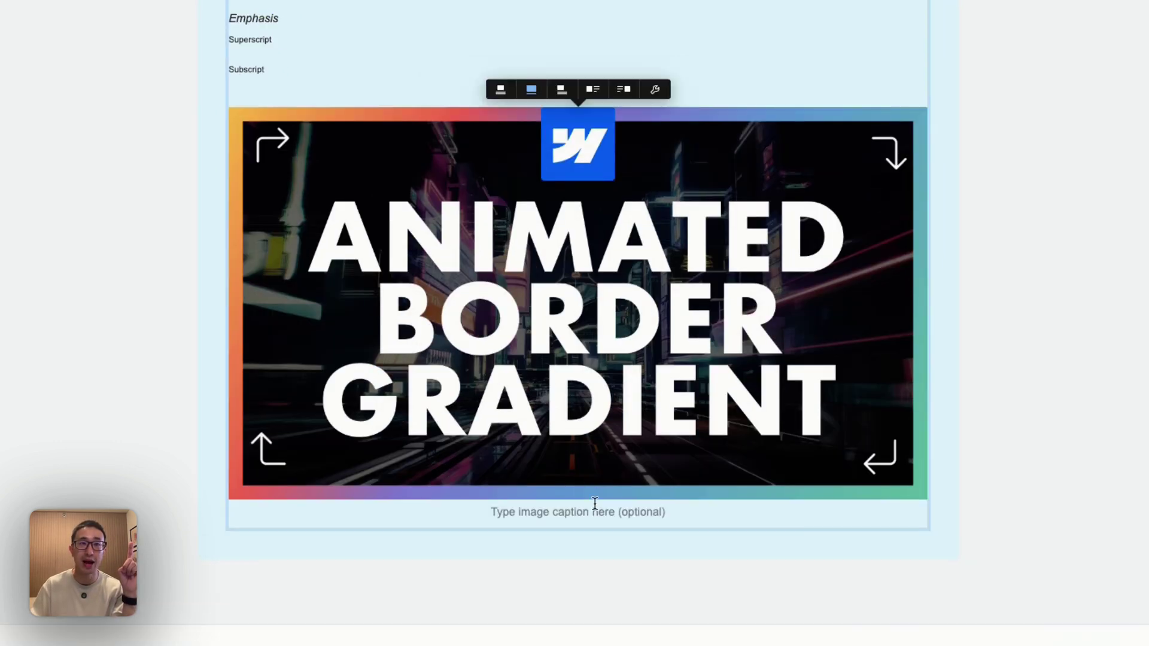
click(513, 514)
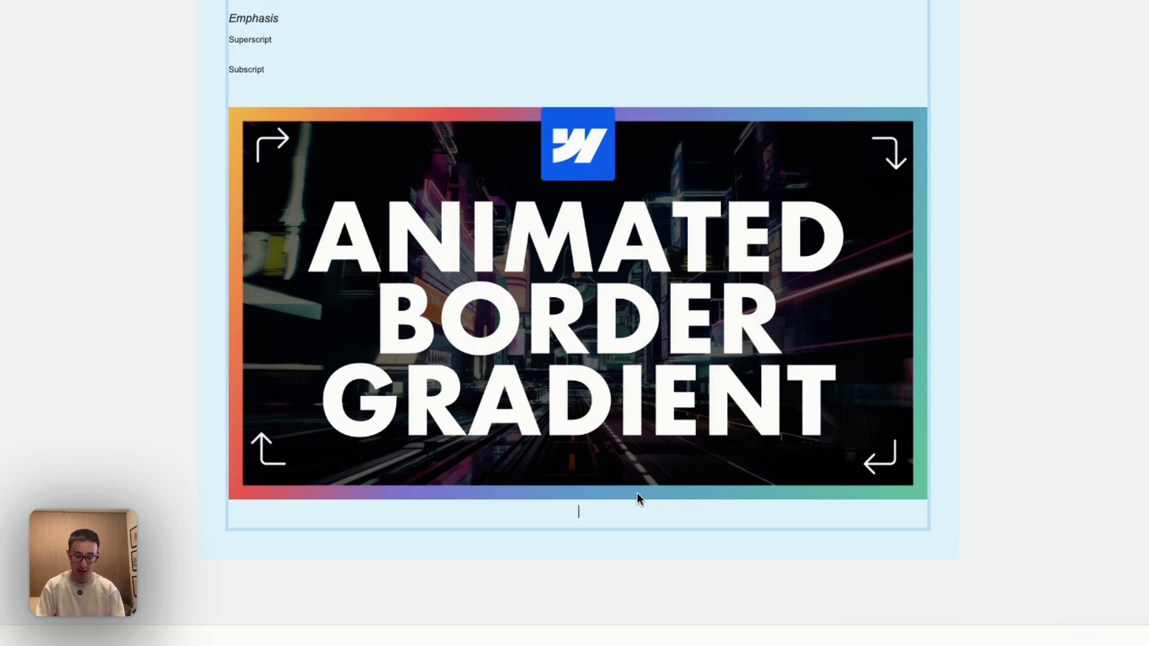
text(This is a thumbnail image)
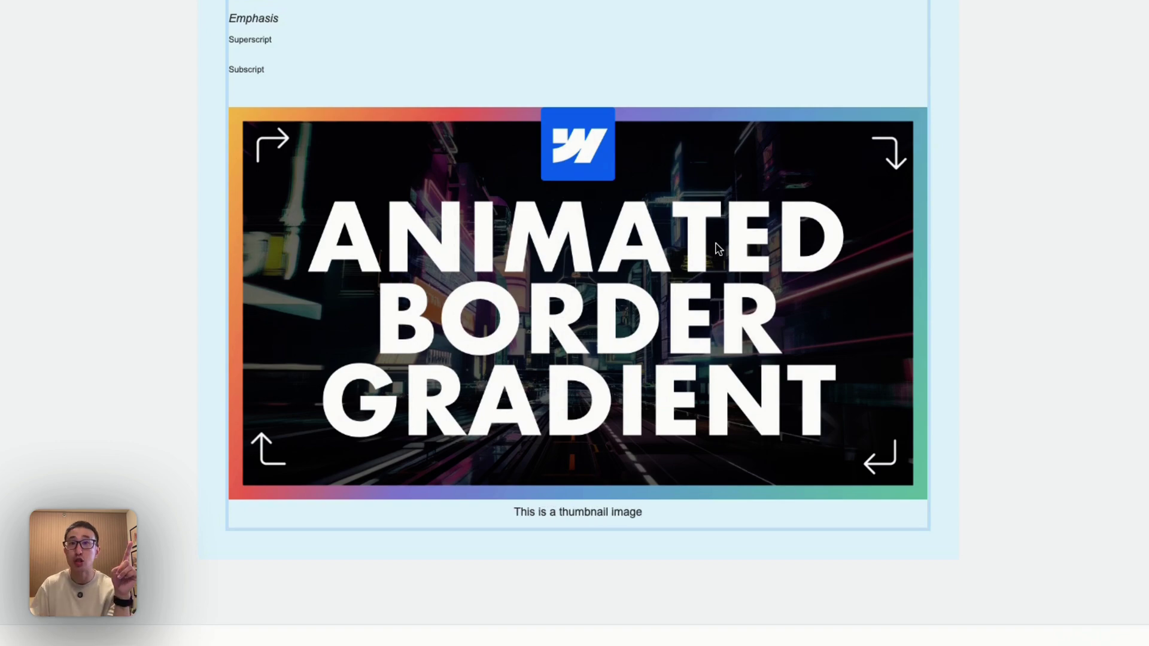
scroll(1006, 235, up, 1)
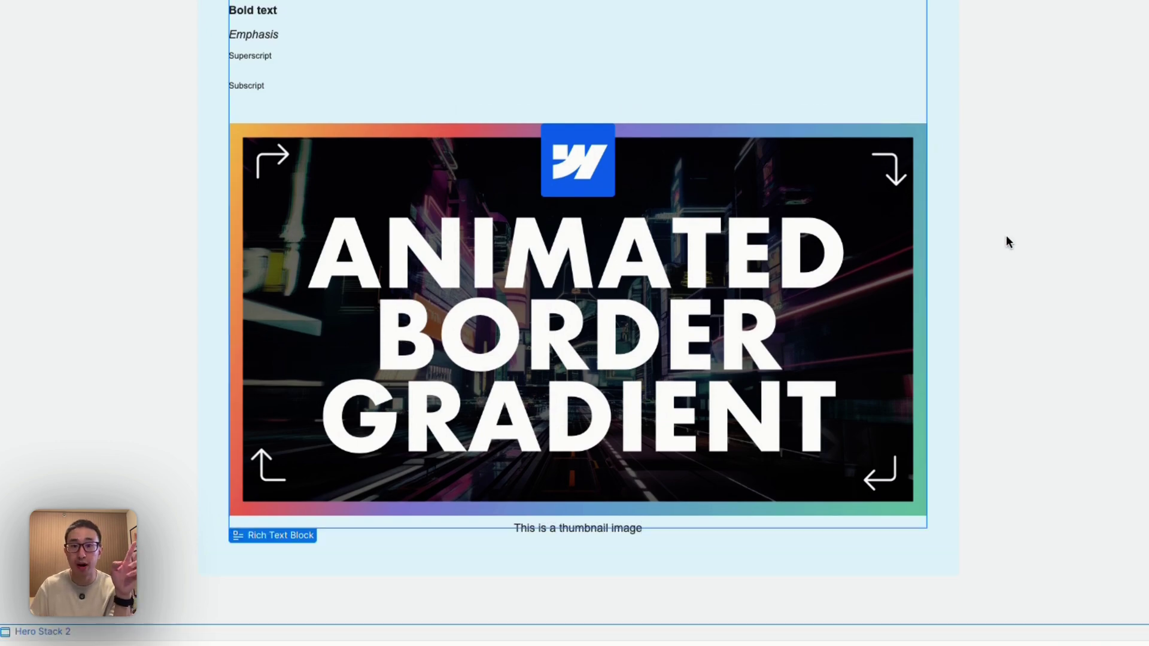
click(1006, 235)
Add an empty line below the thumbnail image's caption in the rich text block.
scroll(1000, 244, up, 10)
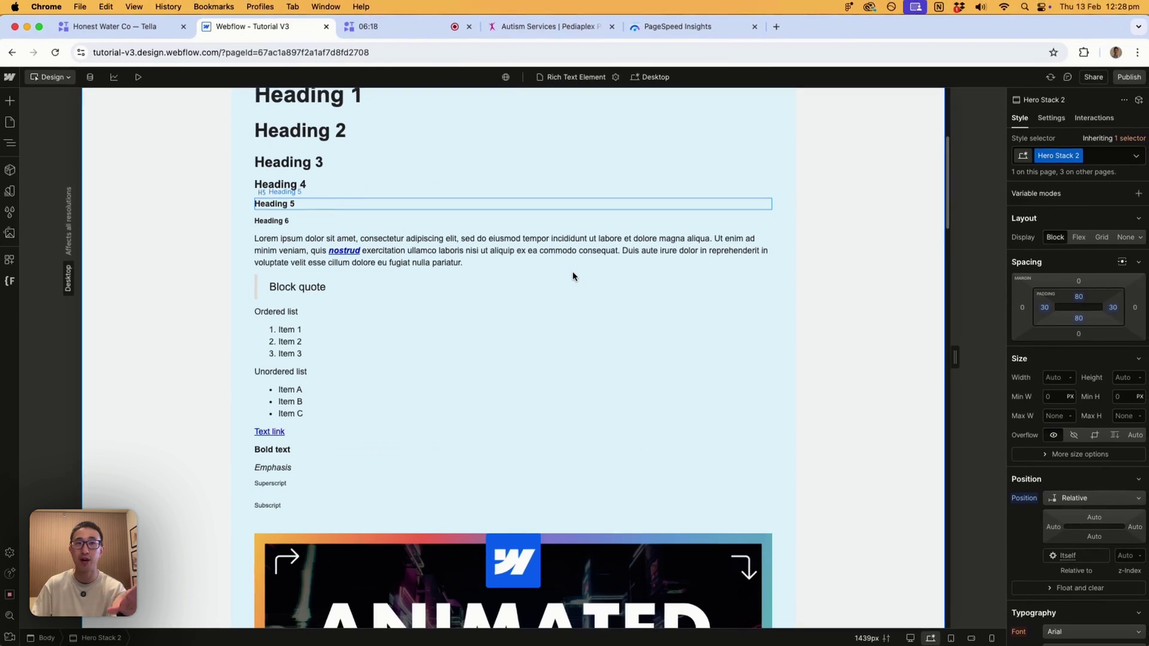
scroll(572, 274, down, 5)
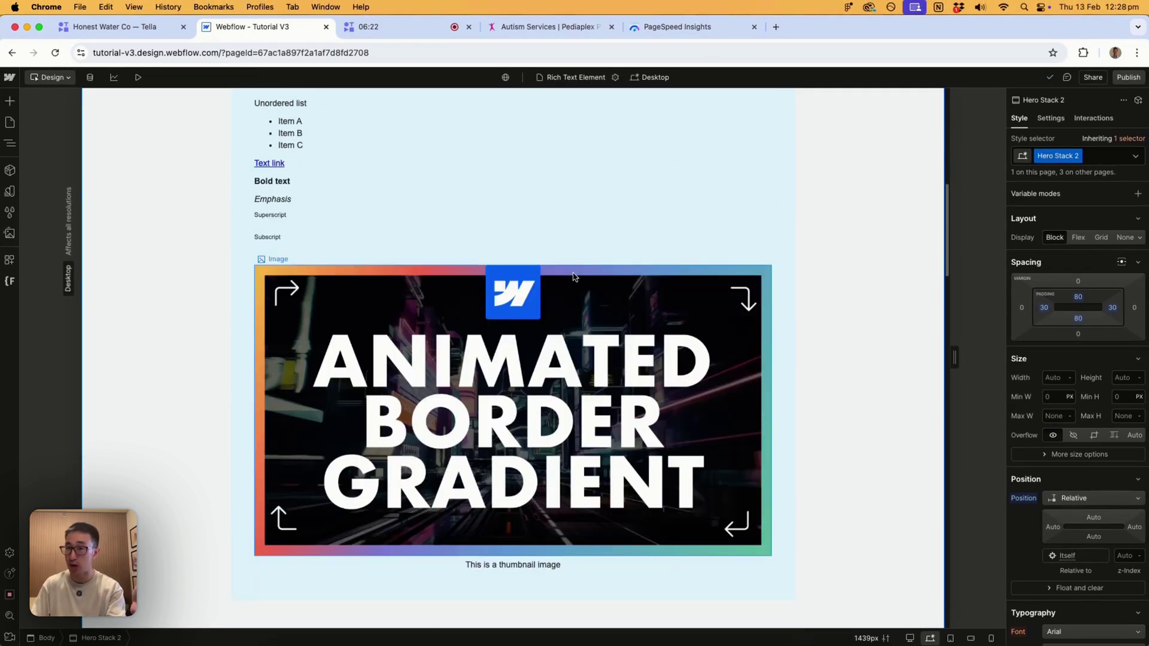
scroll(573, 276, down, 1)
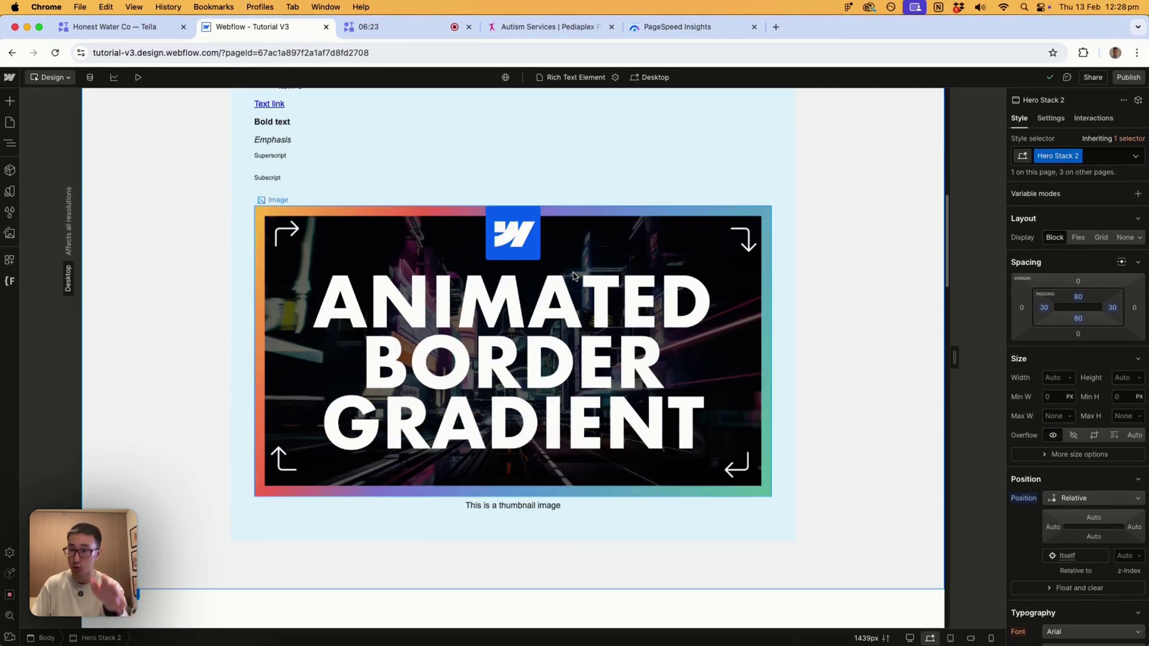
click(581, 504)
key(Return)
scroll(352, 477, down, 1)
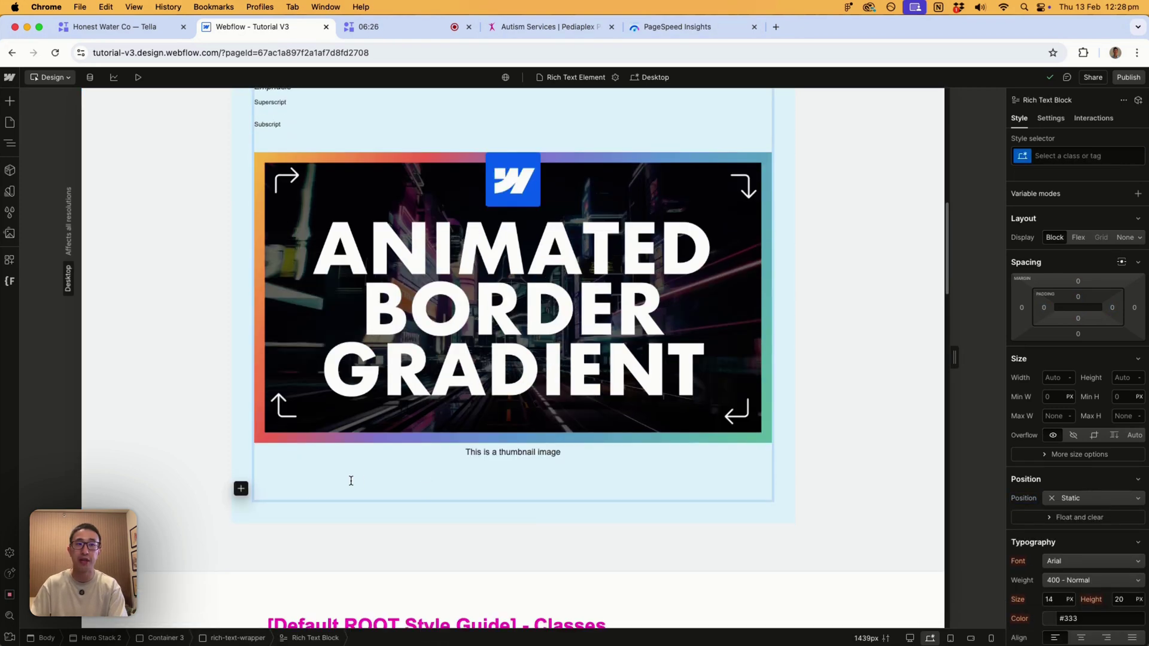
click(241, 489)
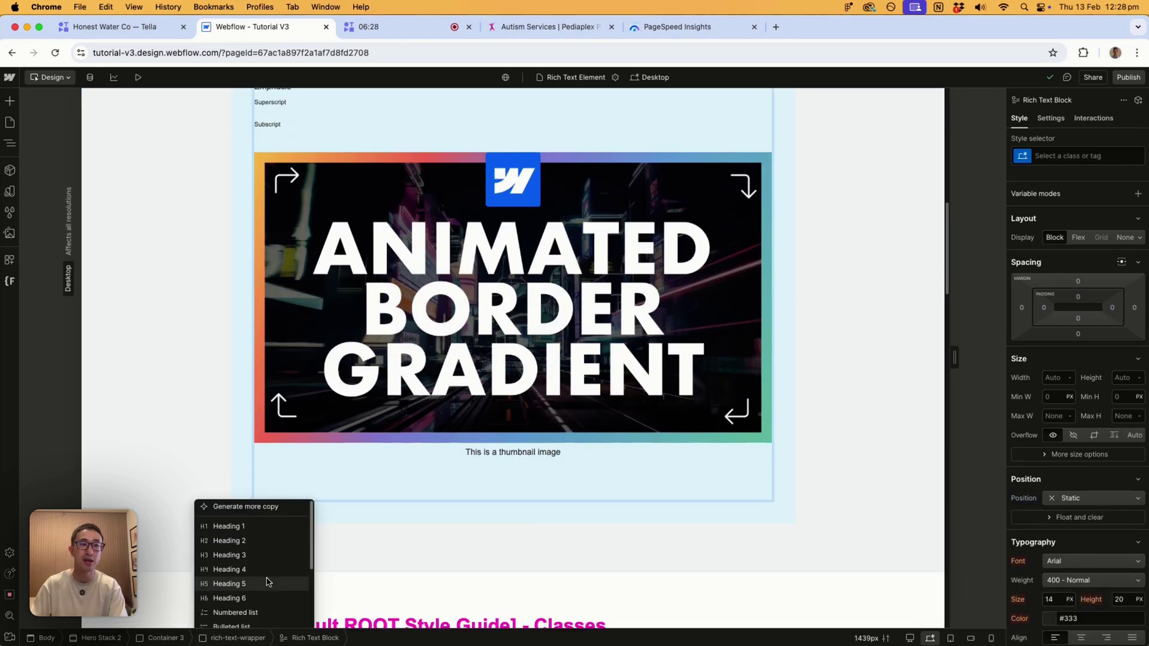
scroll(267, 582, down, 5)
scroll(266, 454, down, 3)
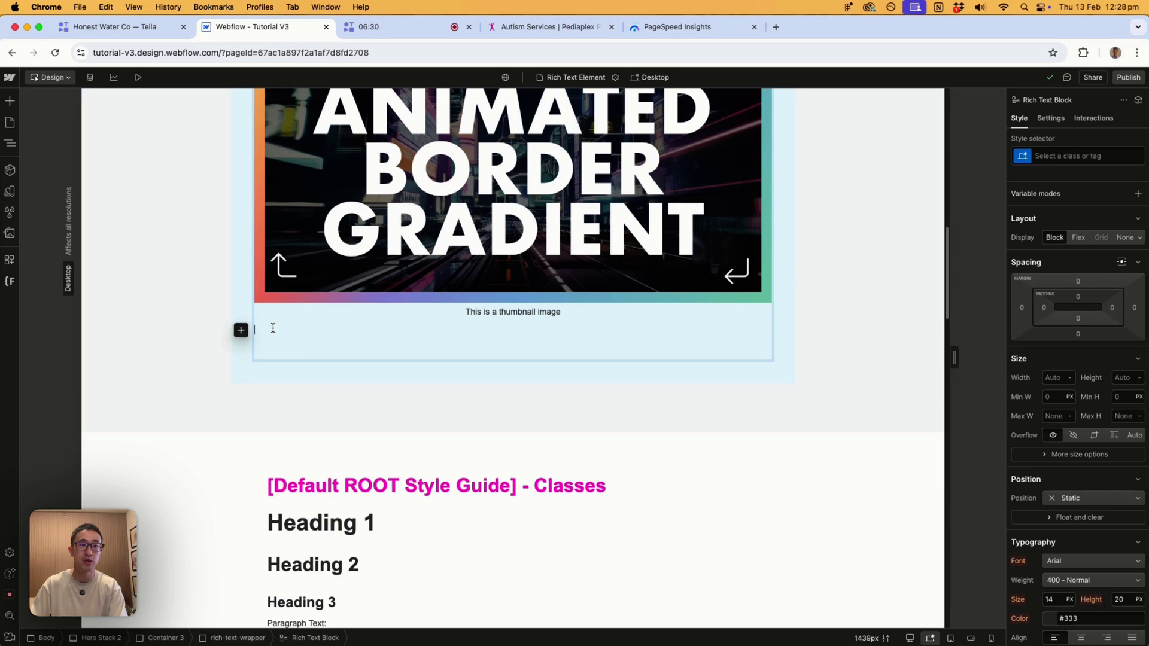
click(239, 329)
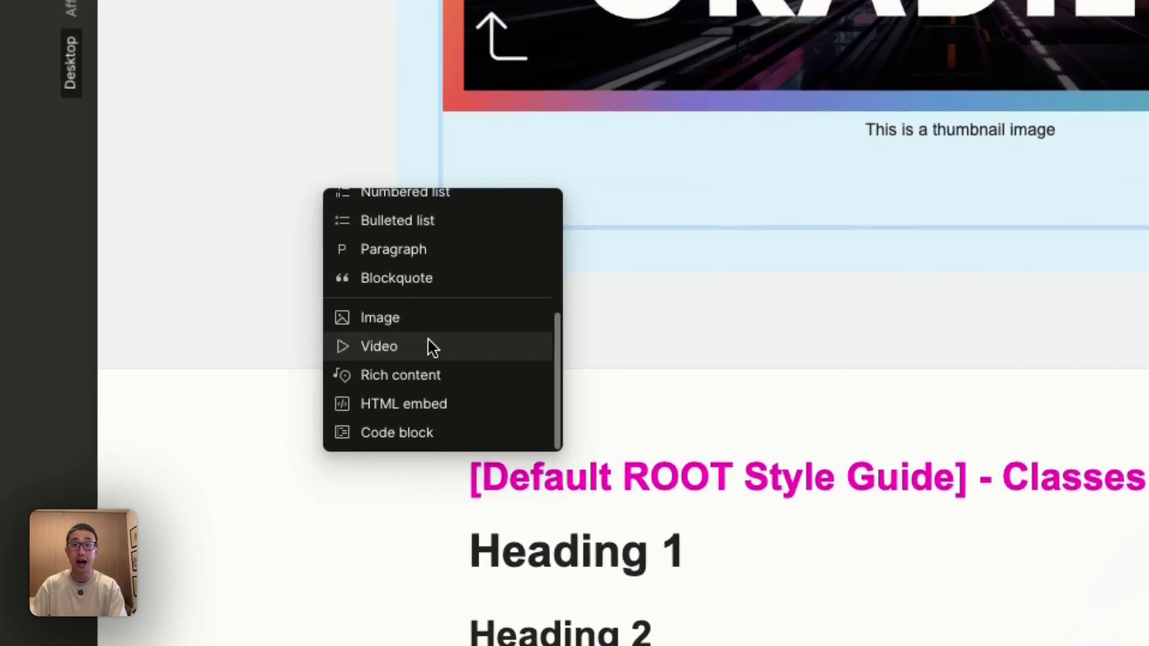
click(419, 348)
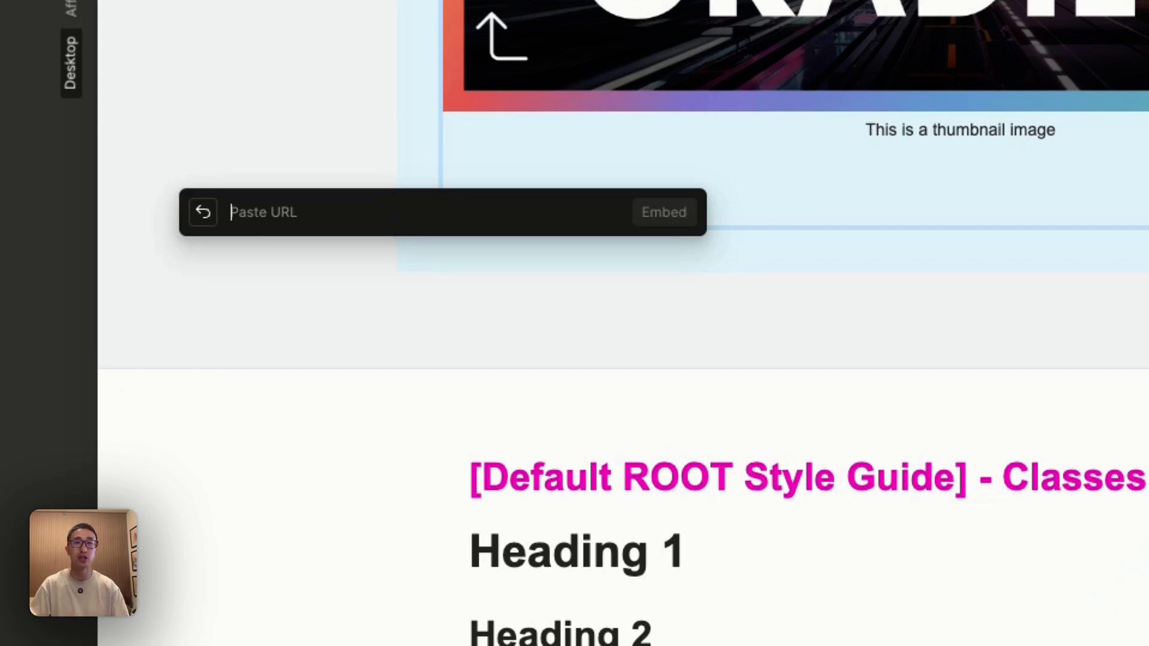
text(https://www.youtube.com/watch?v=kktTE9uEk0w&t=284s)
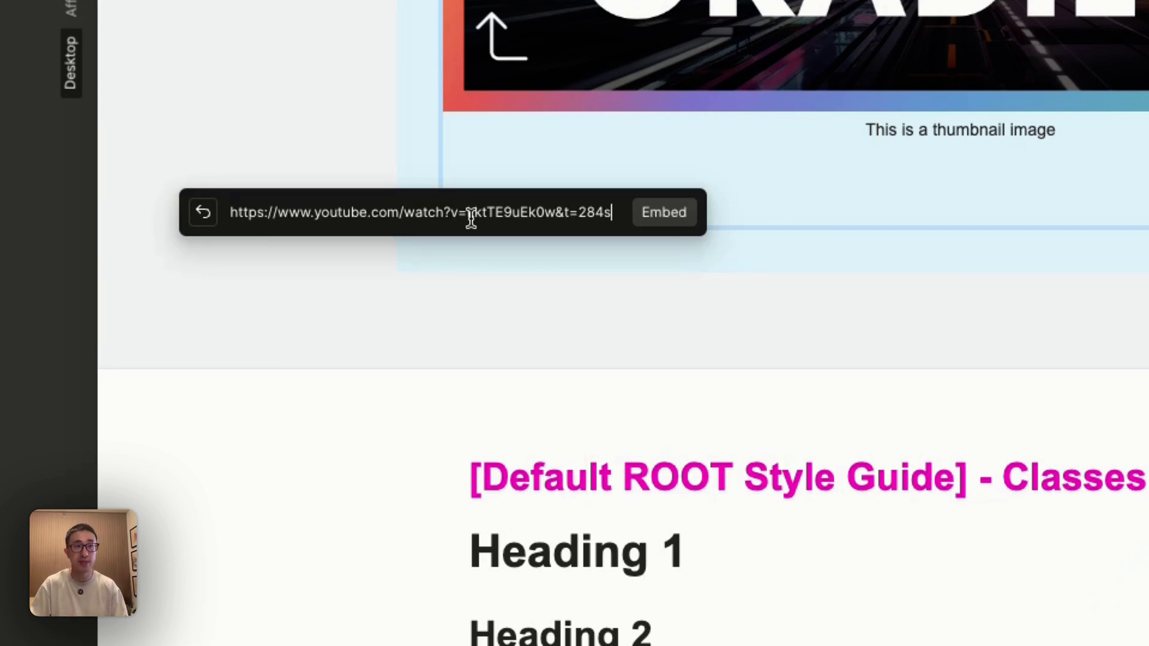
click(680, 219)
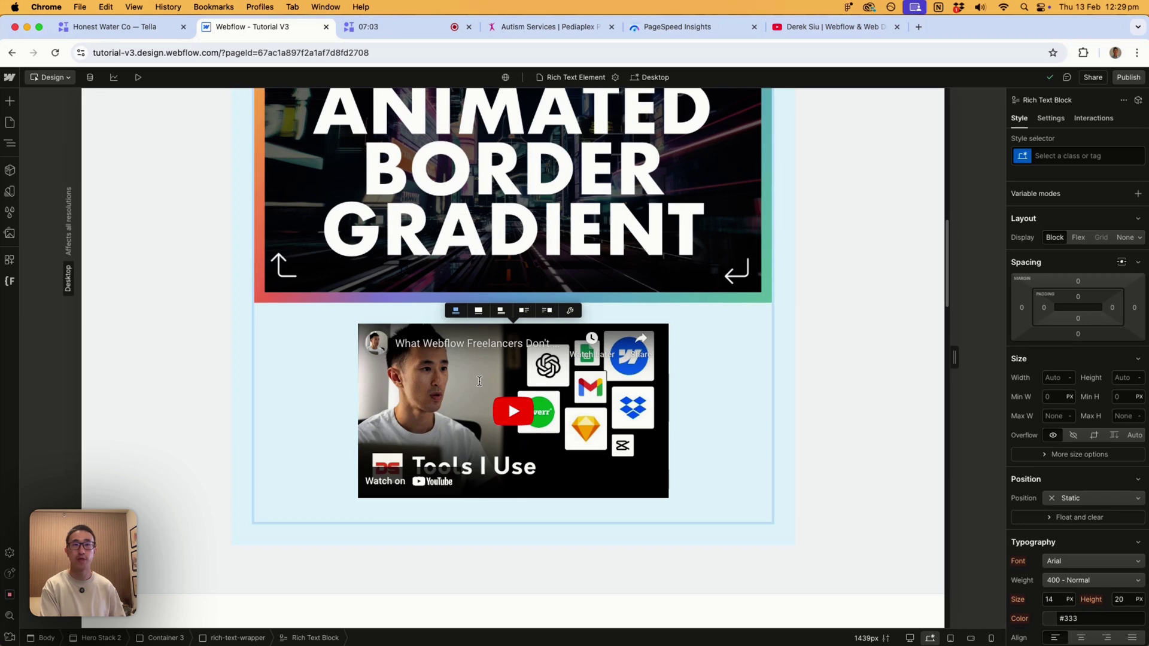
click(482, 313)
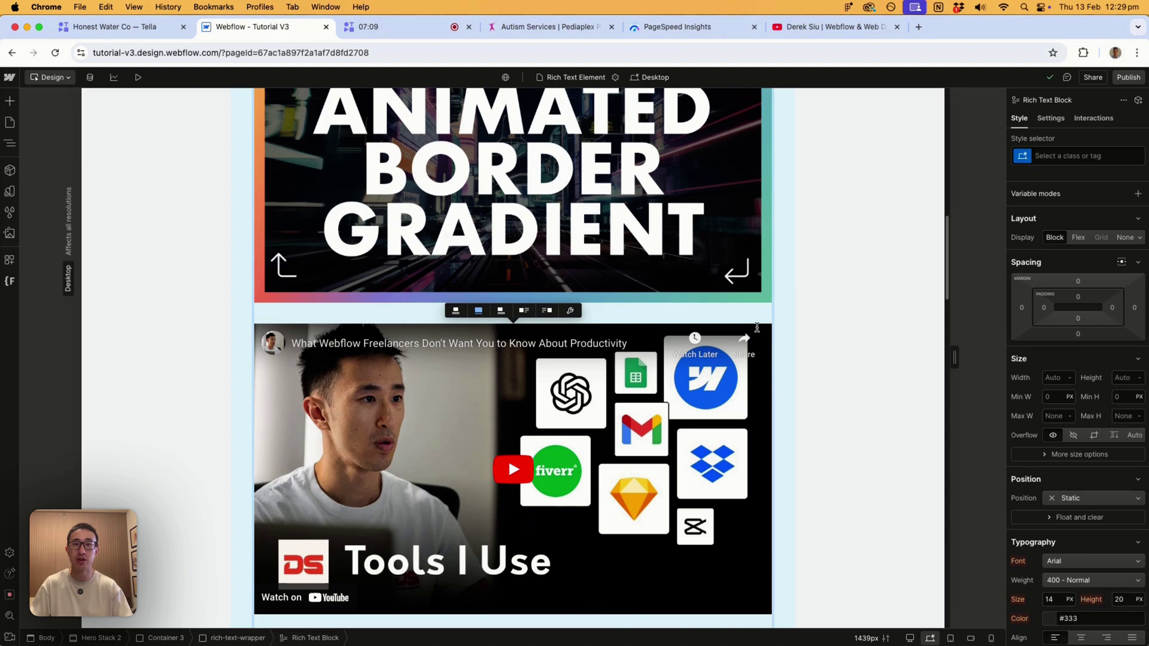
Insert an HTML embed below the video with the iframe code for Spotify playlist 2dFYbLO2e91eiXispfv616, width 100%, height 352 and border radius 12px, and save it.
scroll(756, 327, down, 5)
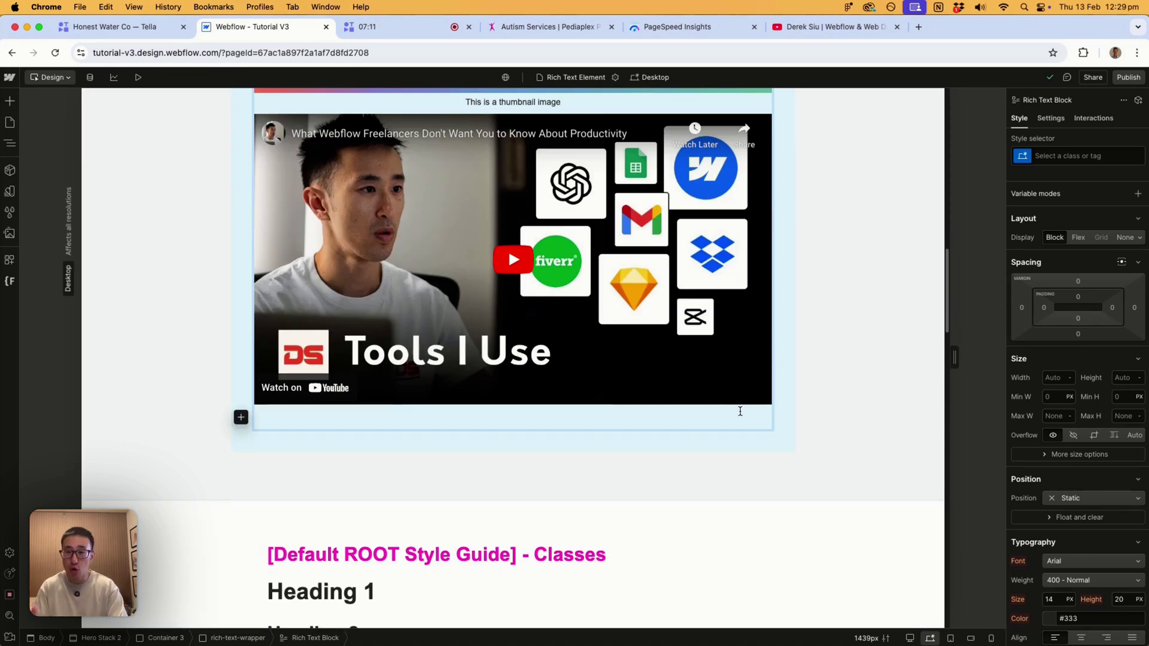
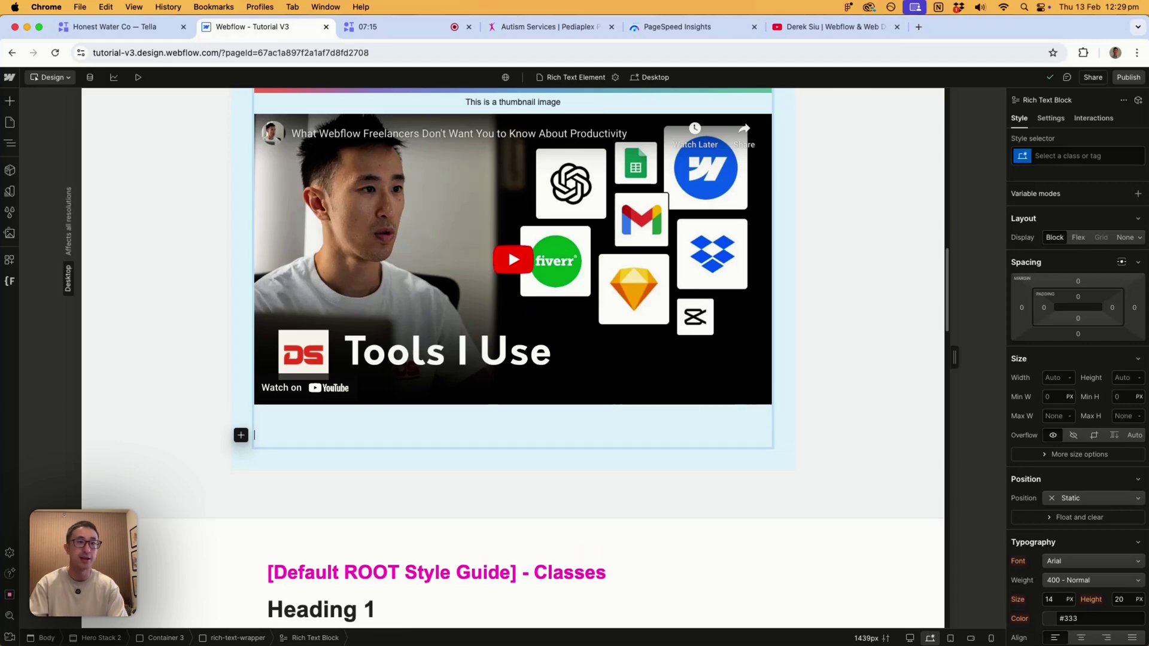
text(/)
scroll(293, 484, down, 5)
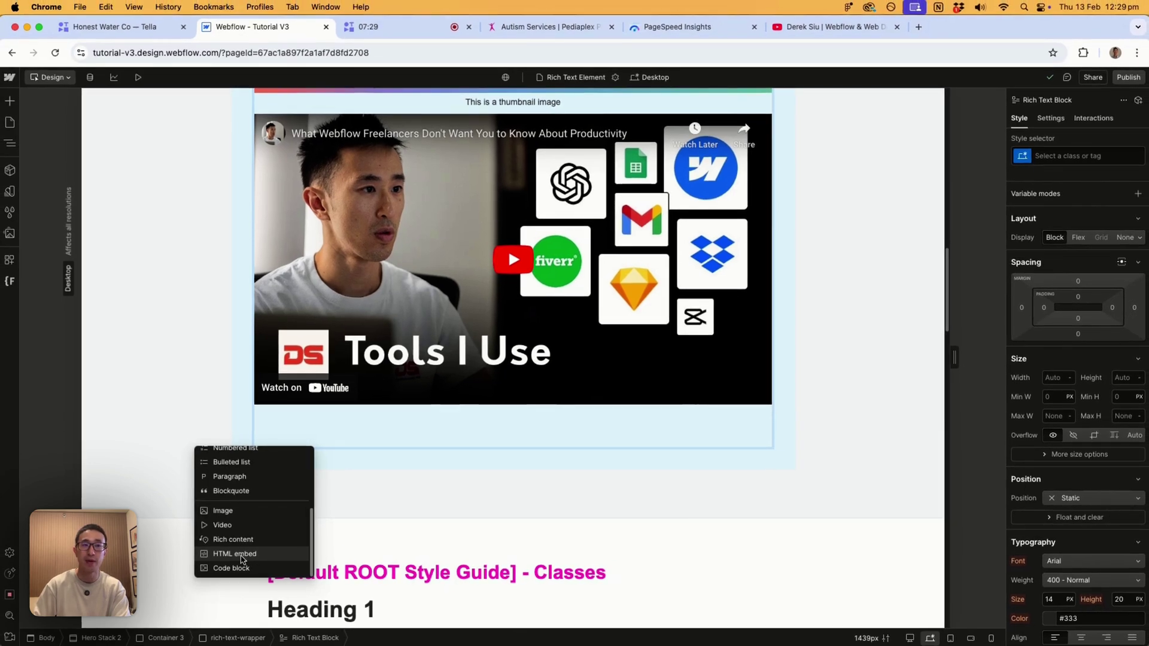
click(234, 554)
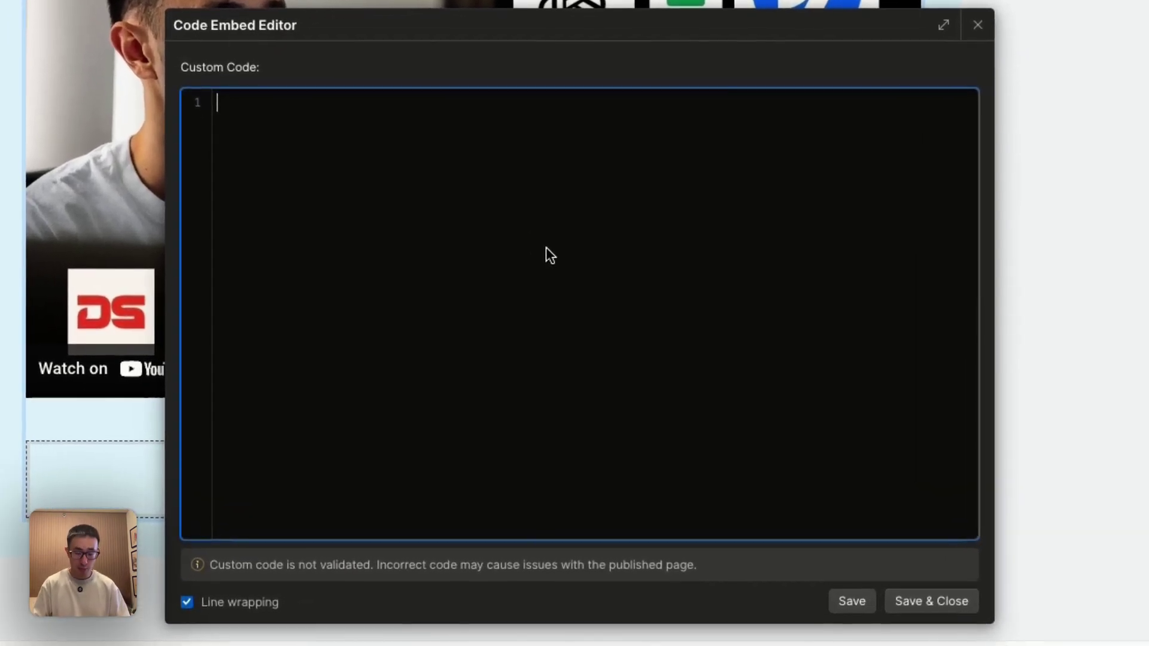
text(<iframe style="border-radius:12px" src="https://open.spotify.com/embed/playlist/2dFYbLO2e91eiXispfv616?utm_source=generator" width="100%" height="352" frameBorder="0" allowfullscreen="" allow="autoplay; clipboard-write; encrypted-media; fullscreen; picture-in-picture" loading="lazy"></iframe>)
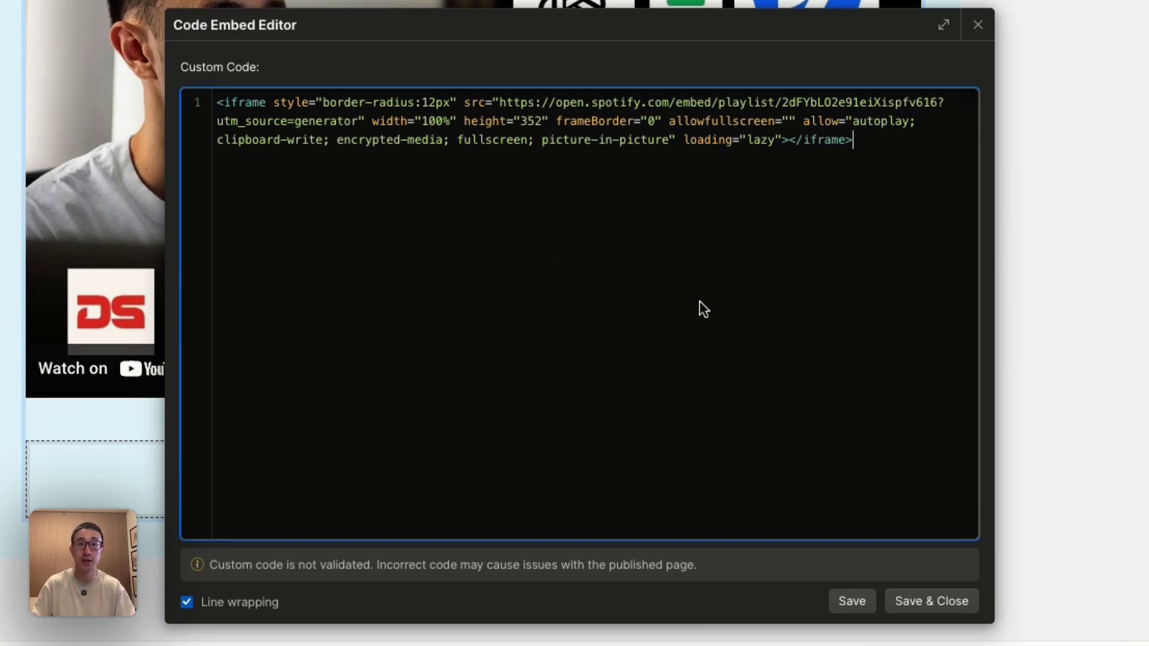
click(953, 600)
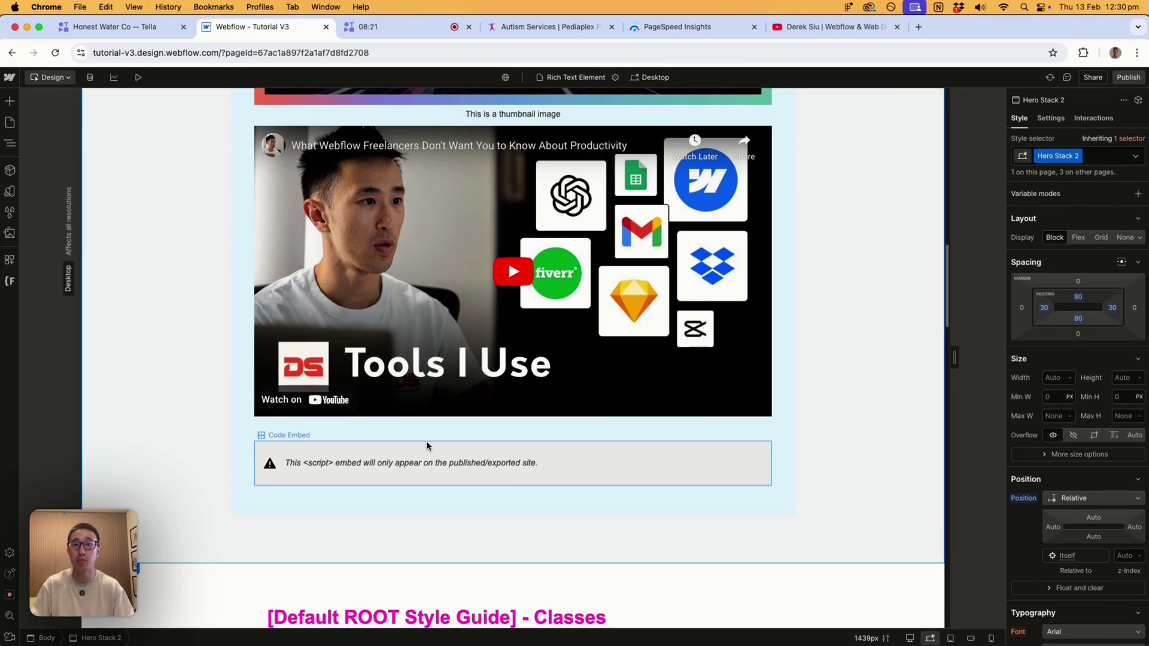
Leave the rich text block, publish the site and open the live Rich Text Element page.
double_click(752, 429)
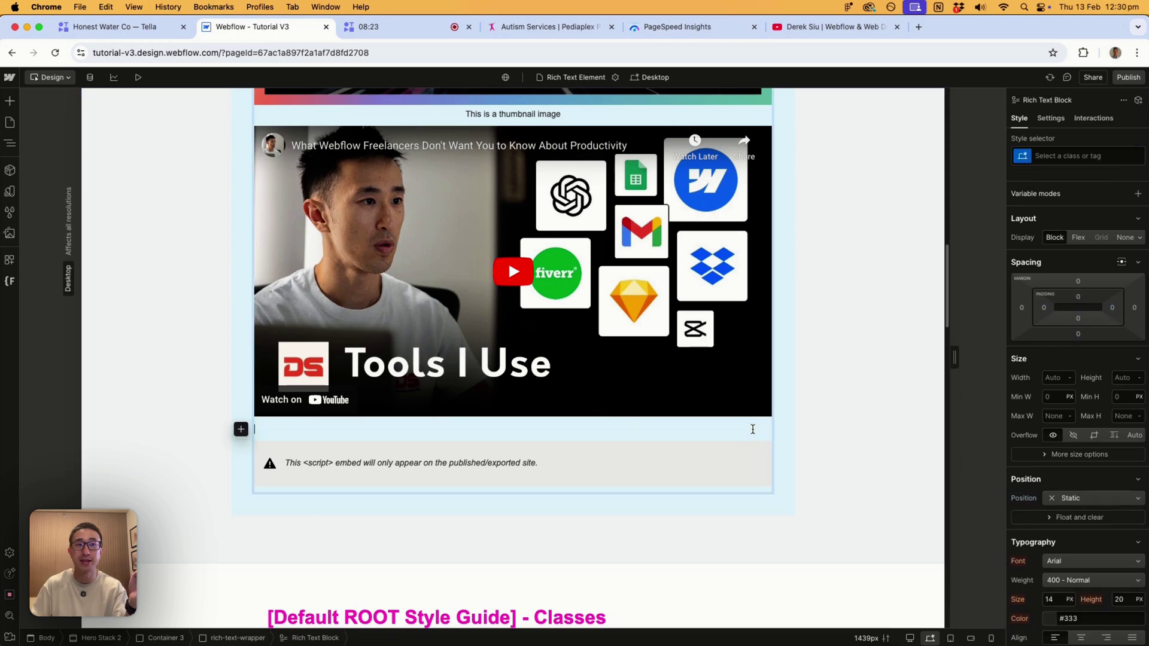
key(Down)
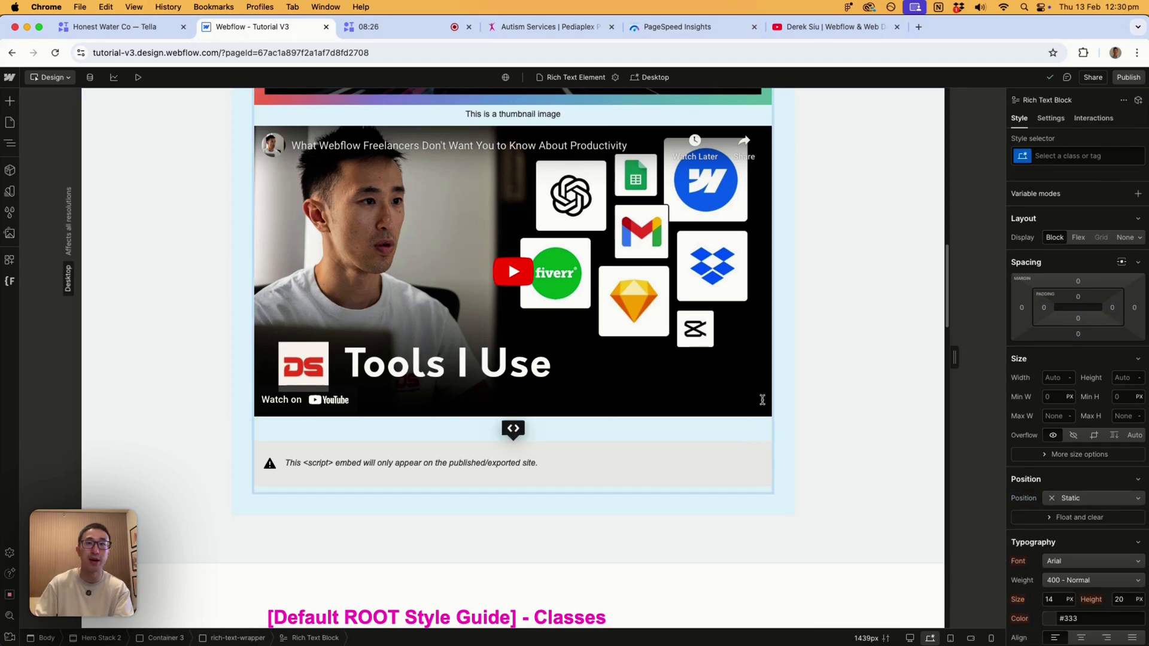
click(867, 156)
click(1128, 77)
click(1097, 266)
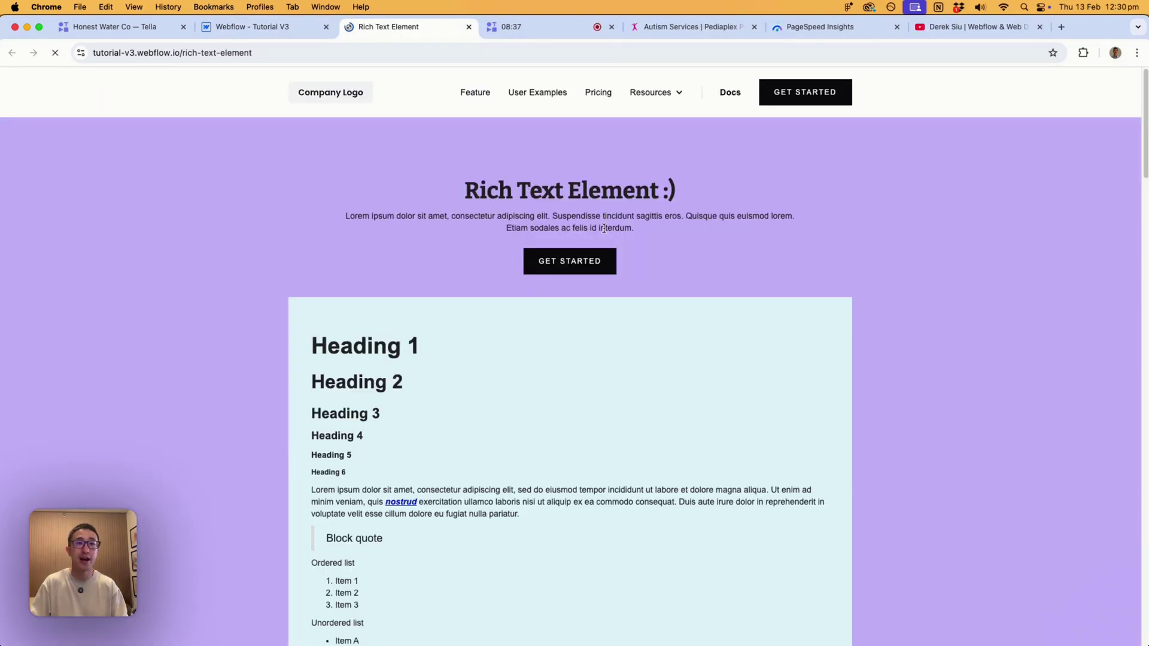
Examine the embedded Spotify playlist, the video and the text formatting on the published page.
scroll(604, 232, down, 15)
scroll(604, 232, down, 4)
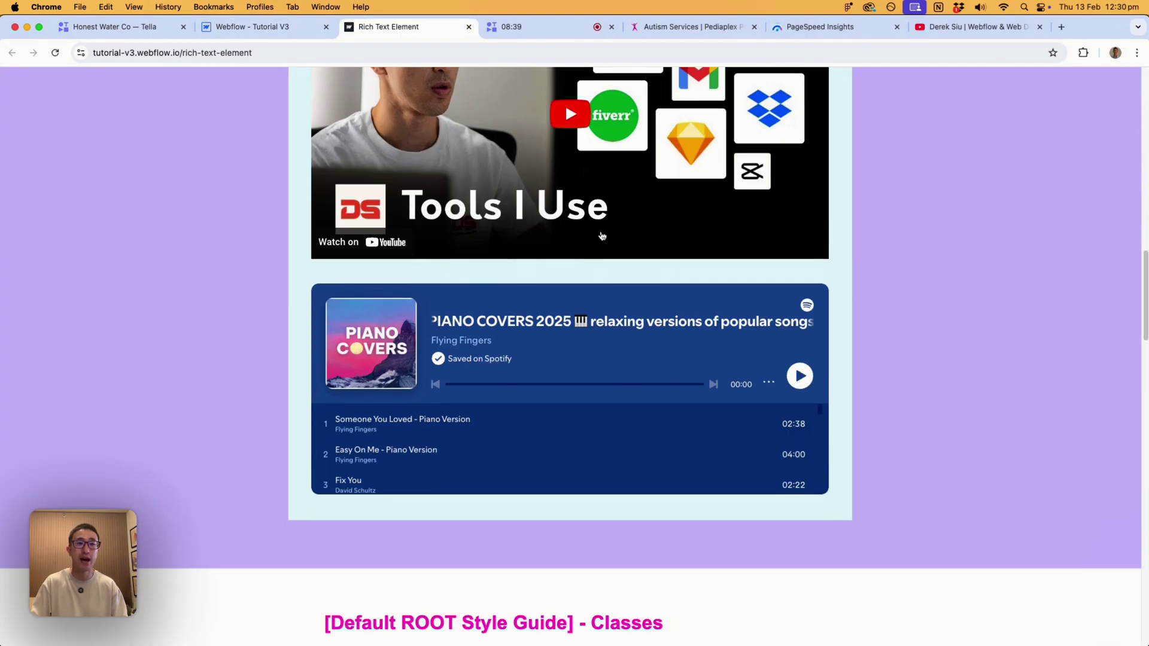
scroll(578, 398, down, 4)
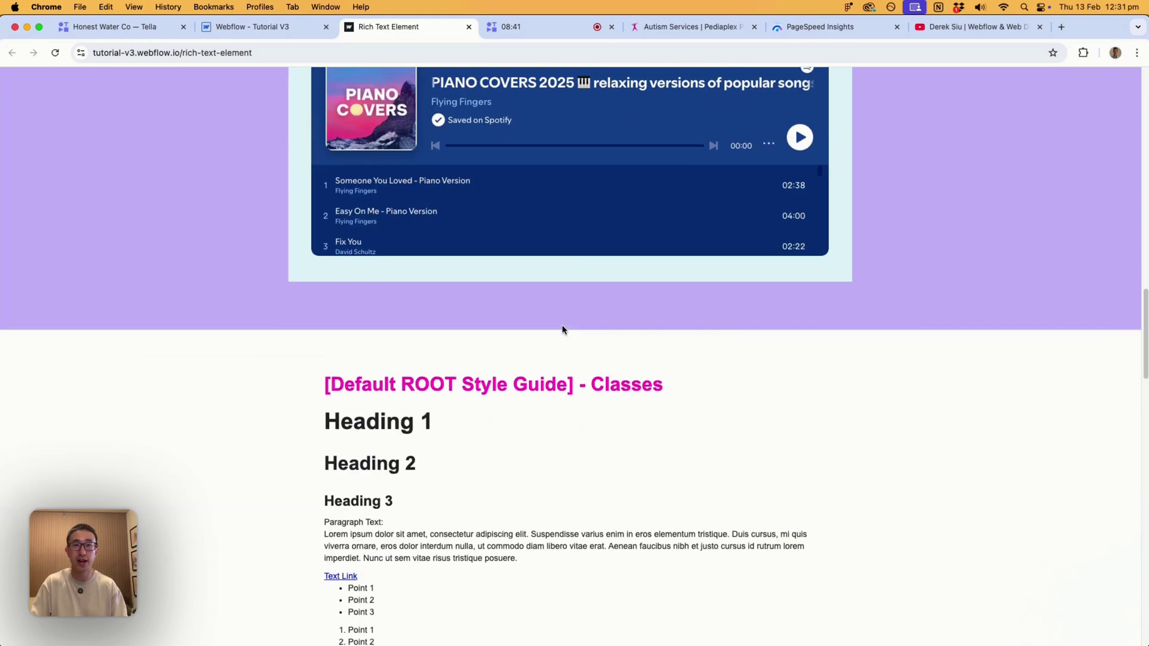
scroll(561, 328, up, 4)
scroll(687, 413, down, 2)
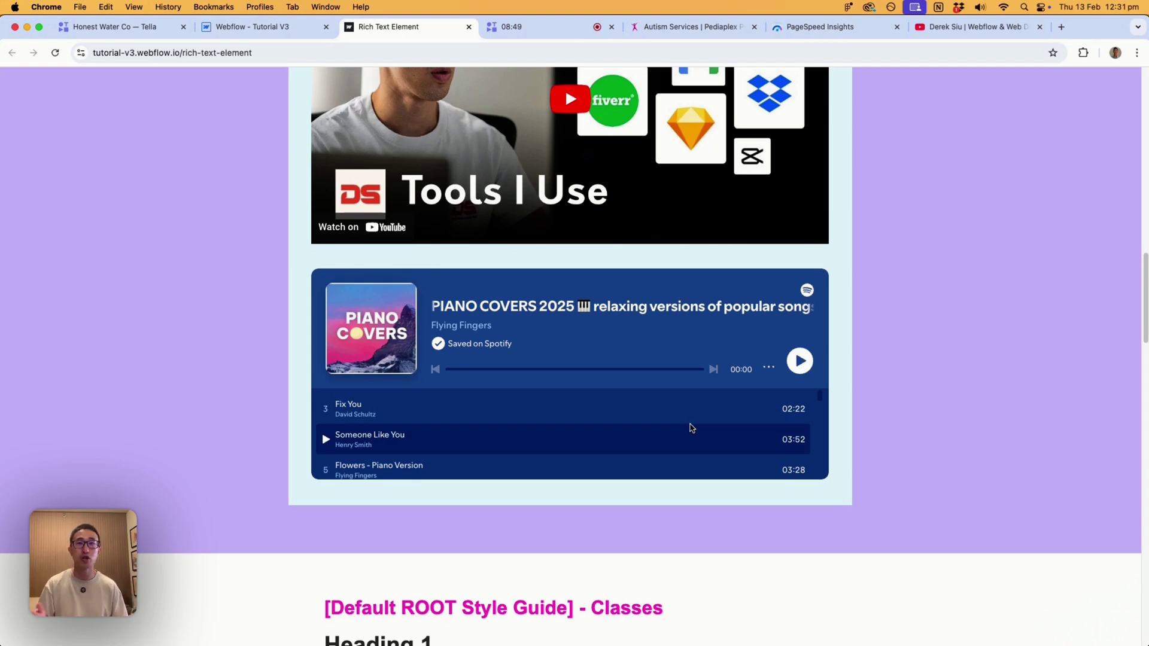
scroll(688, 428, up, 2)
scroll(891, 317, up, 1)
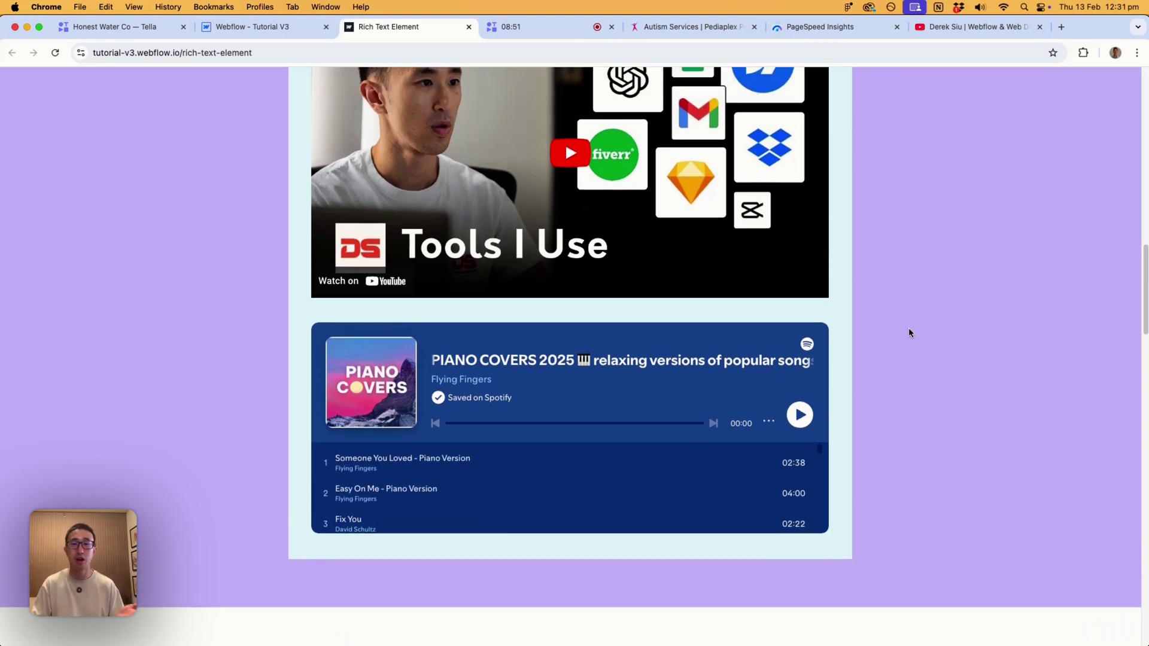
scroll(909, 333, up, 15)
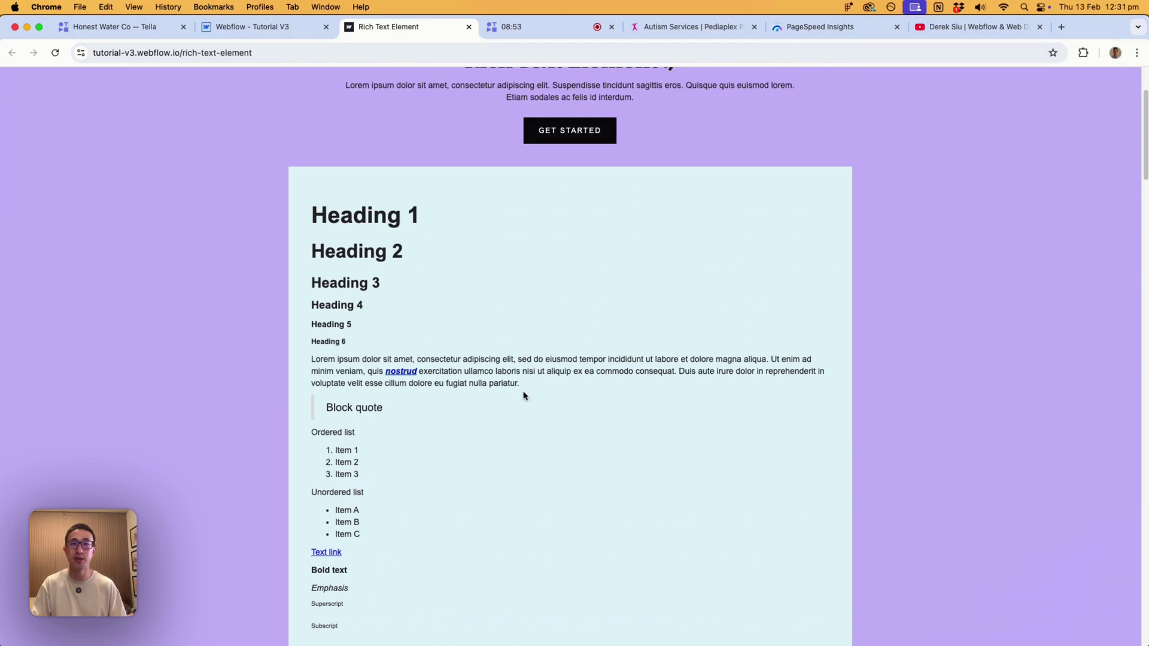
scroll(533, 328, down, 5)
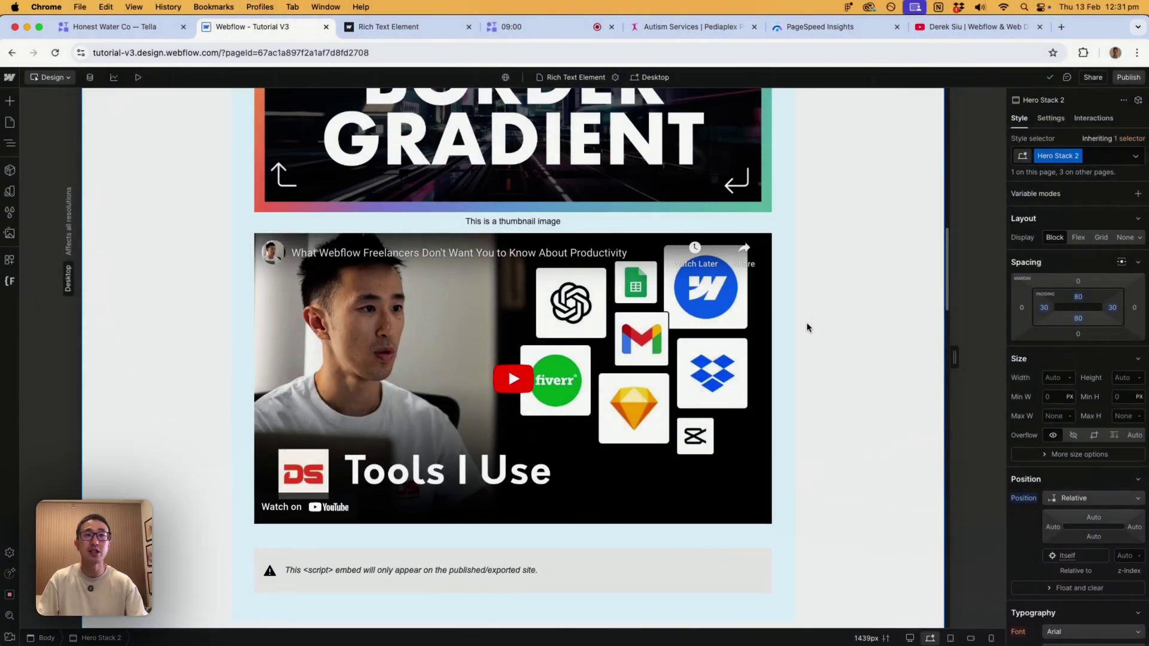
Return to the Designer and inspect the All H1 Headings tag styles for Heading 1 in the rich text.
scroll(807, 327, up, 15)
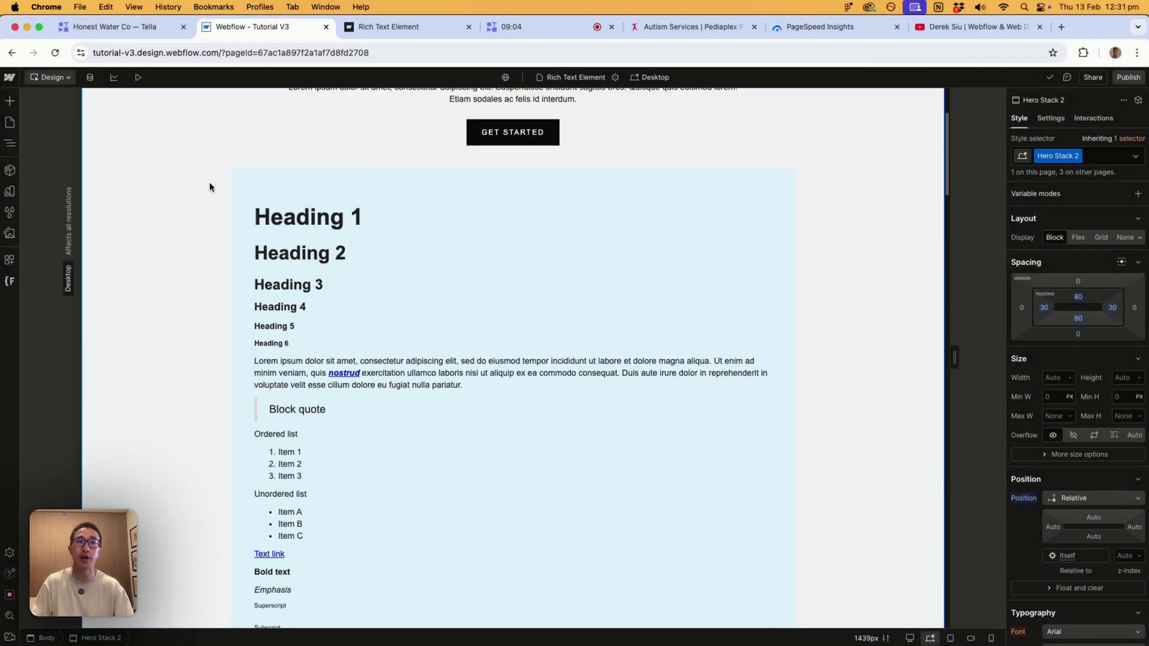
click(316, 224)
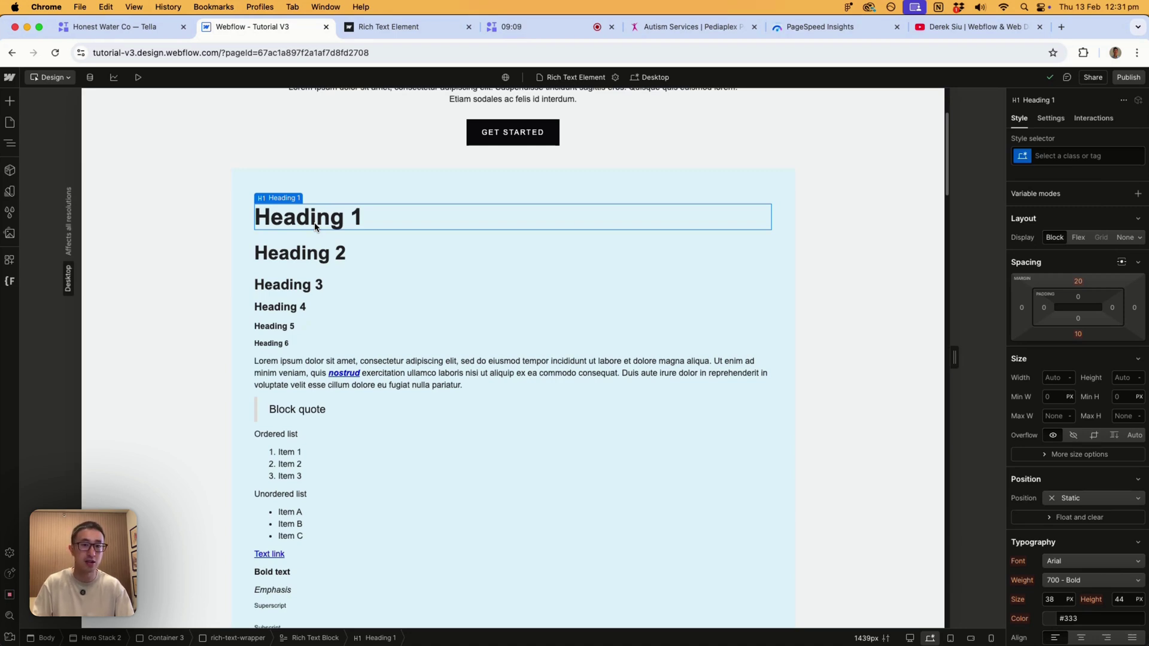
click(1034, 157)
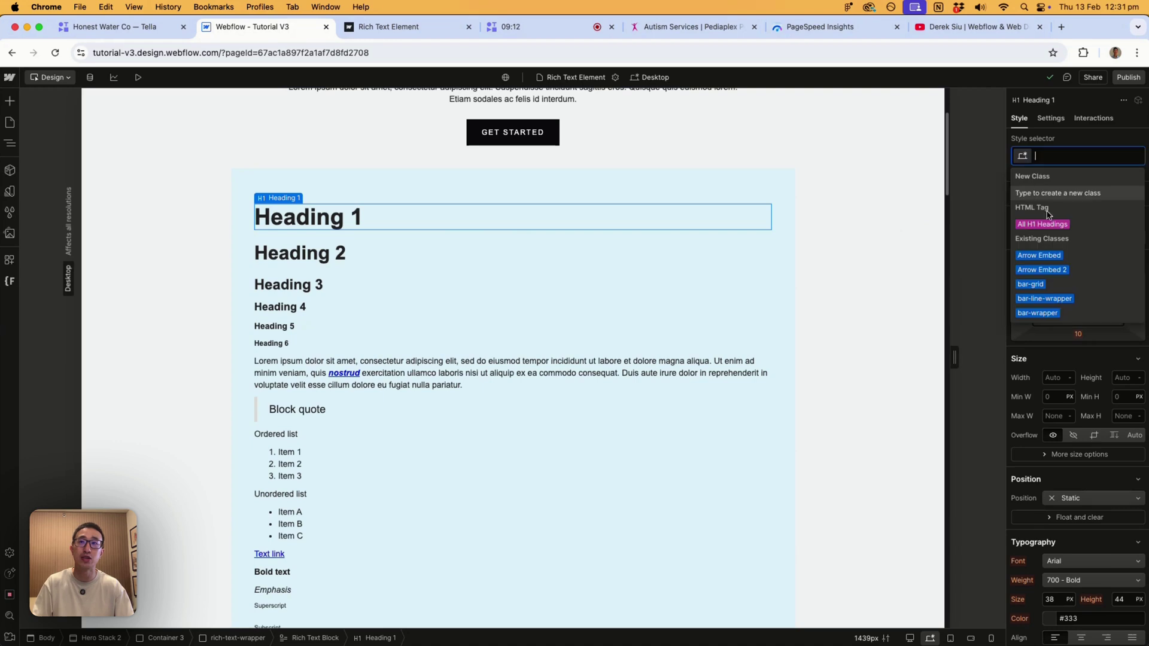
click(1044, 225)
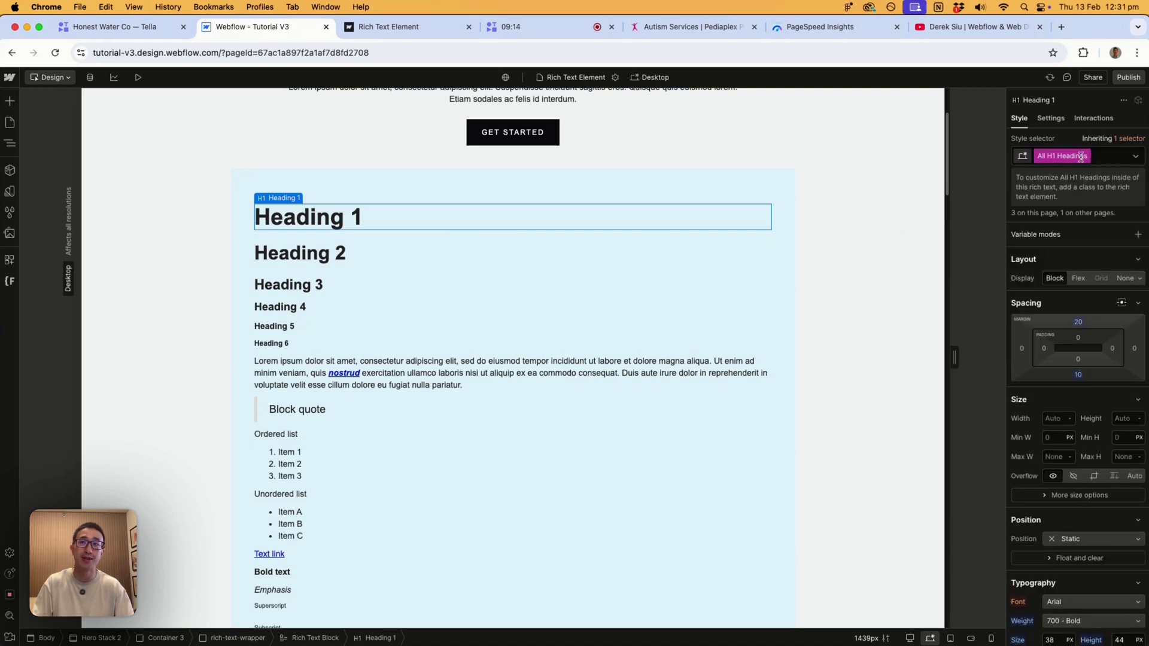
click(548, 192)
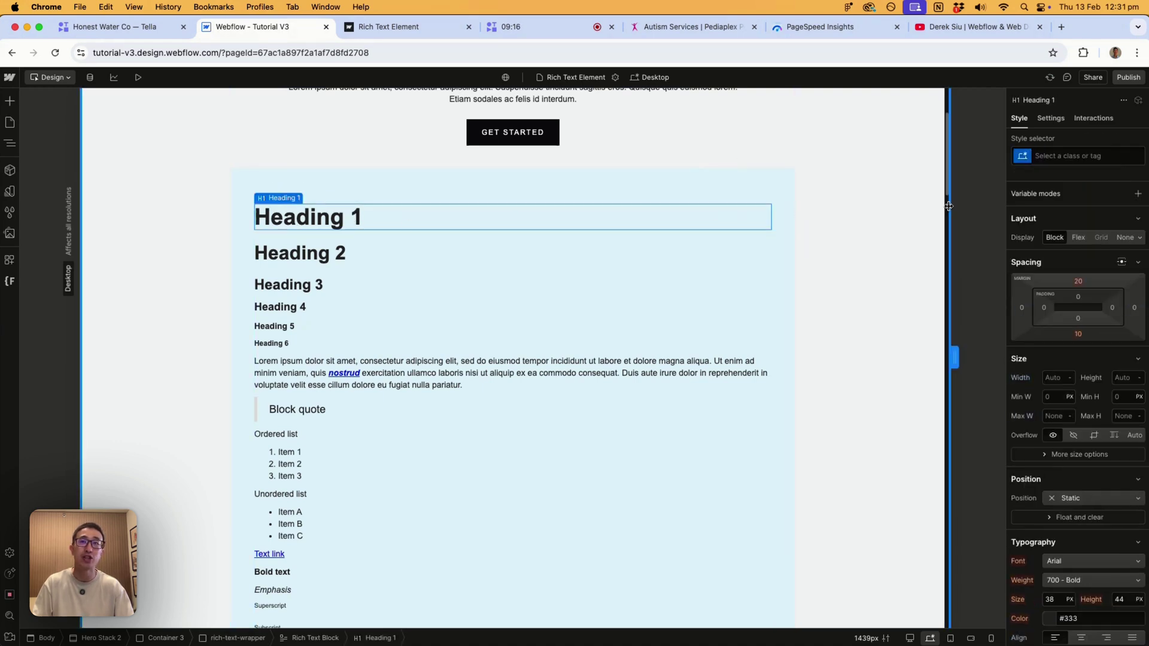
Inspect the styles of Heading 2 and the lorem ipsum paragraph in the rich text block.
scroll(332, 267, up, 2)
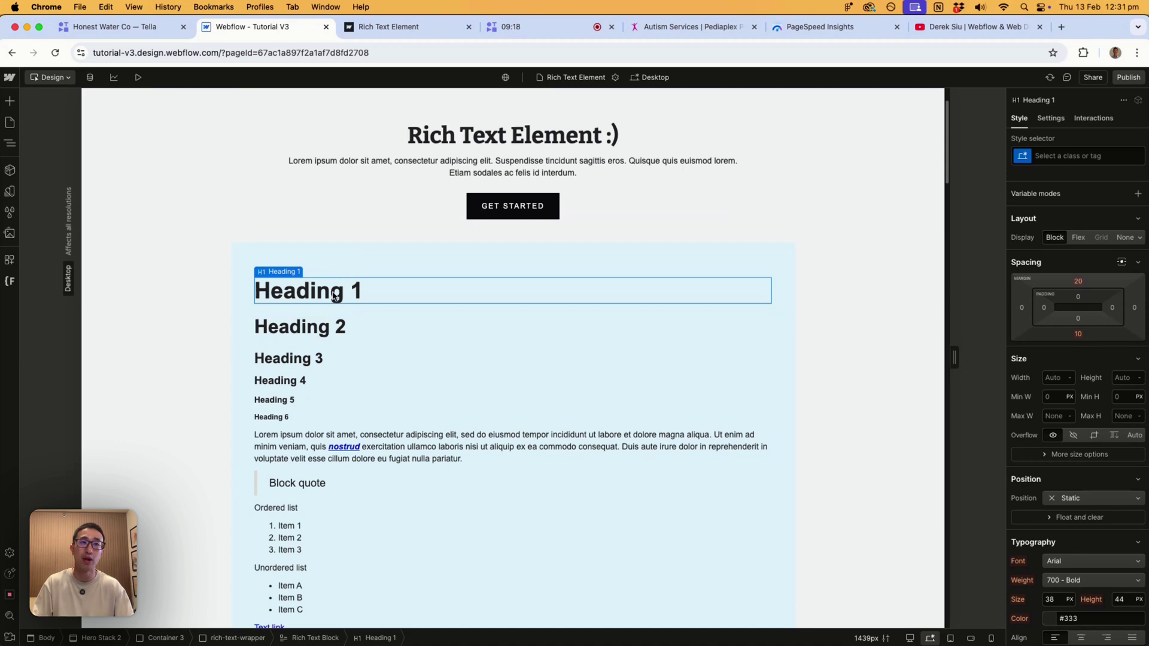
scroll(329, 293, up, 2)
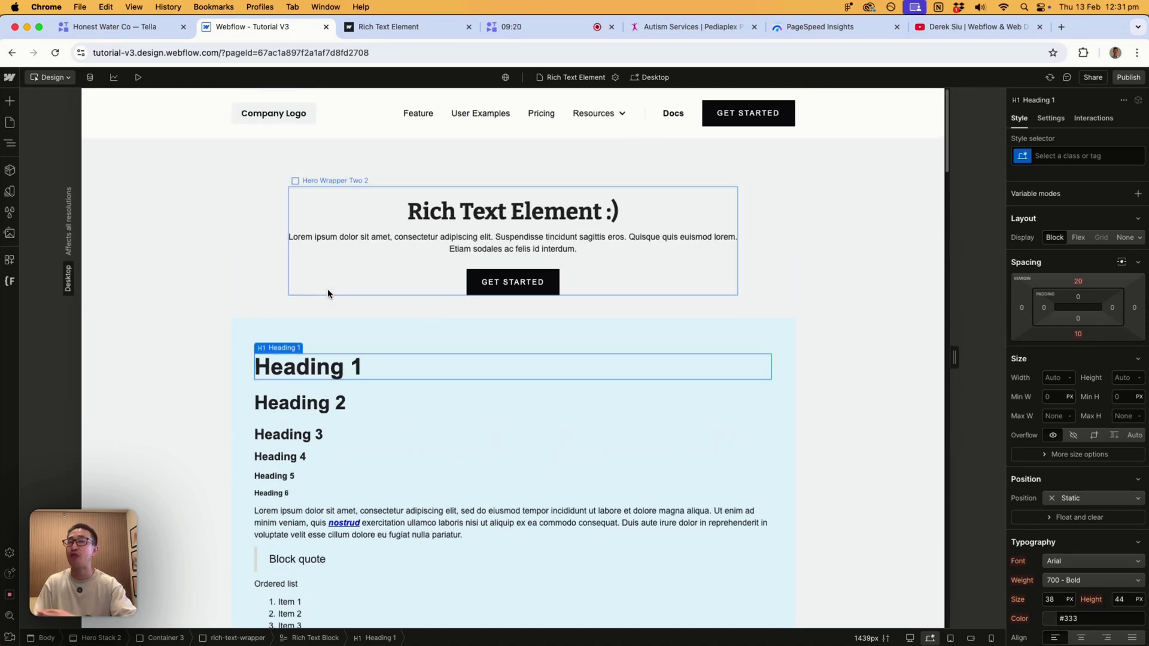
click(482, 402)
scroll(322, 408, down, 2)
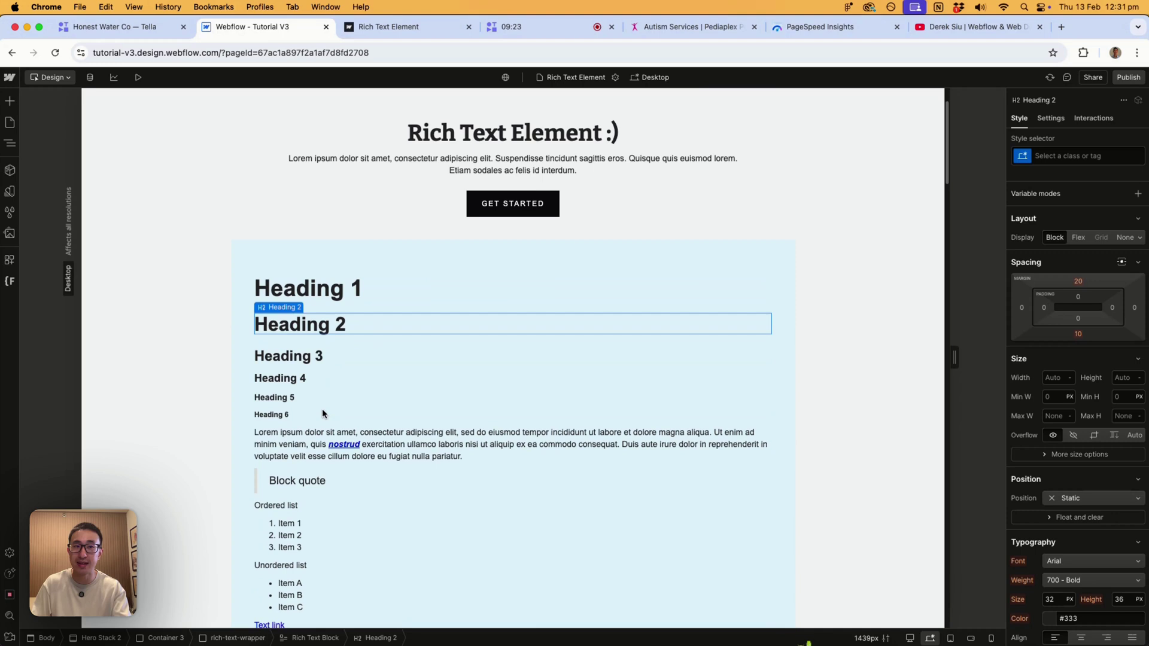
click(295, 456)
scroll(296, 456, down, 3)
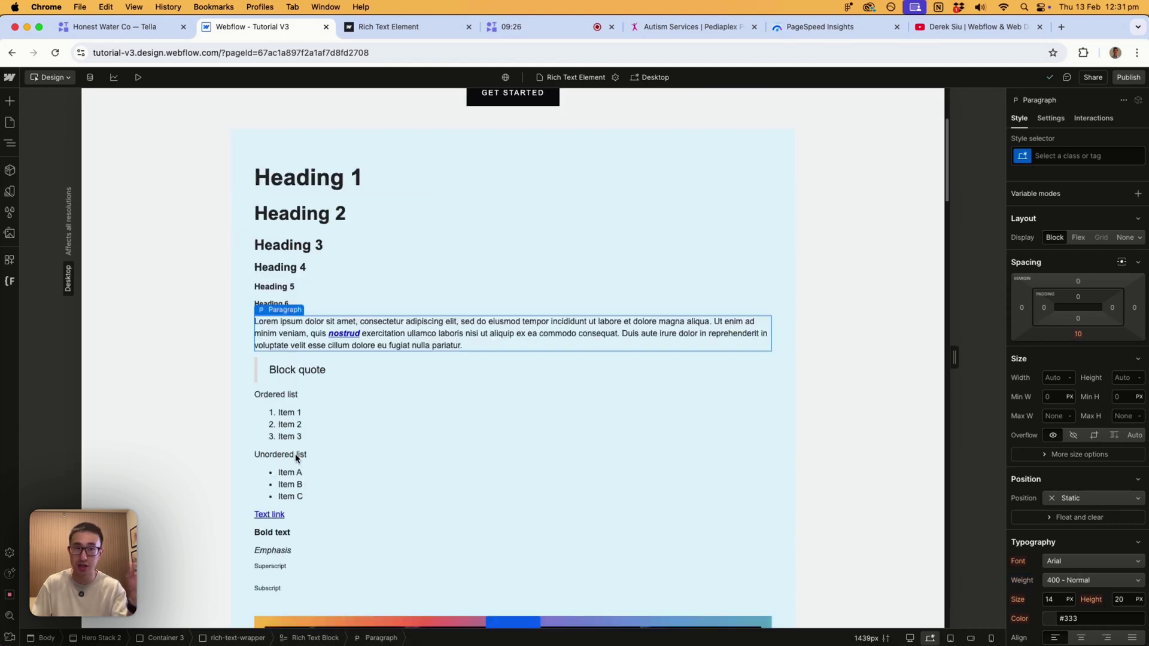
Select the whole rich text block and give it a new class named rt_blog.
click(449, 231)
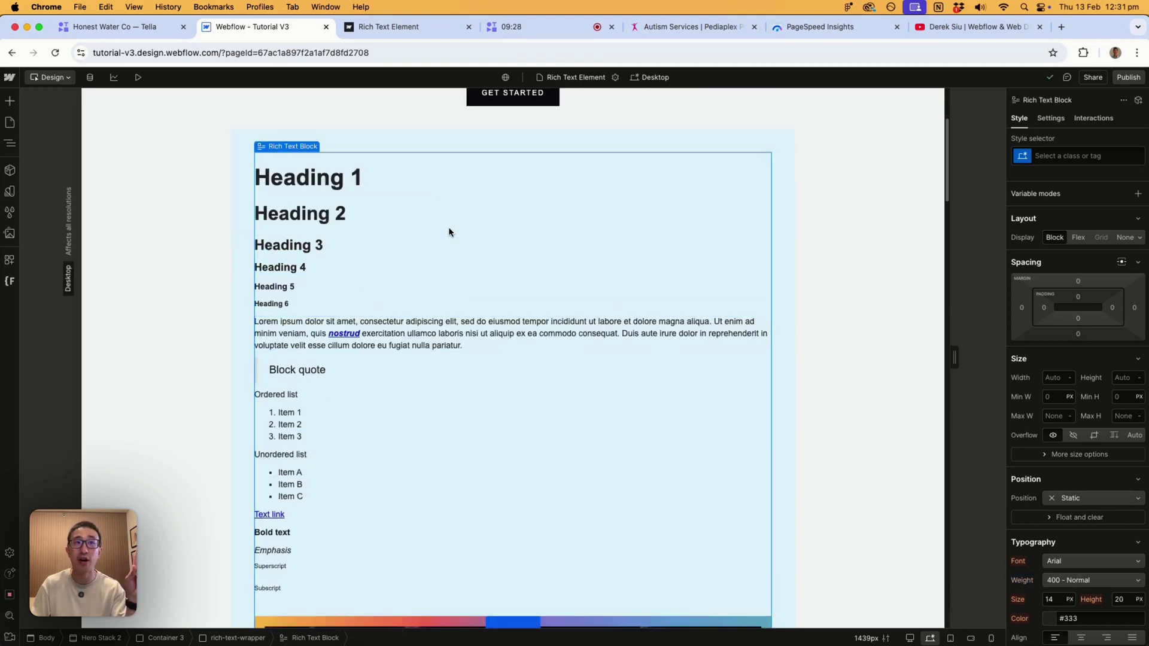
scroll(448, 232, up, 5)
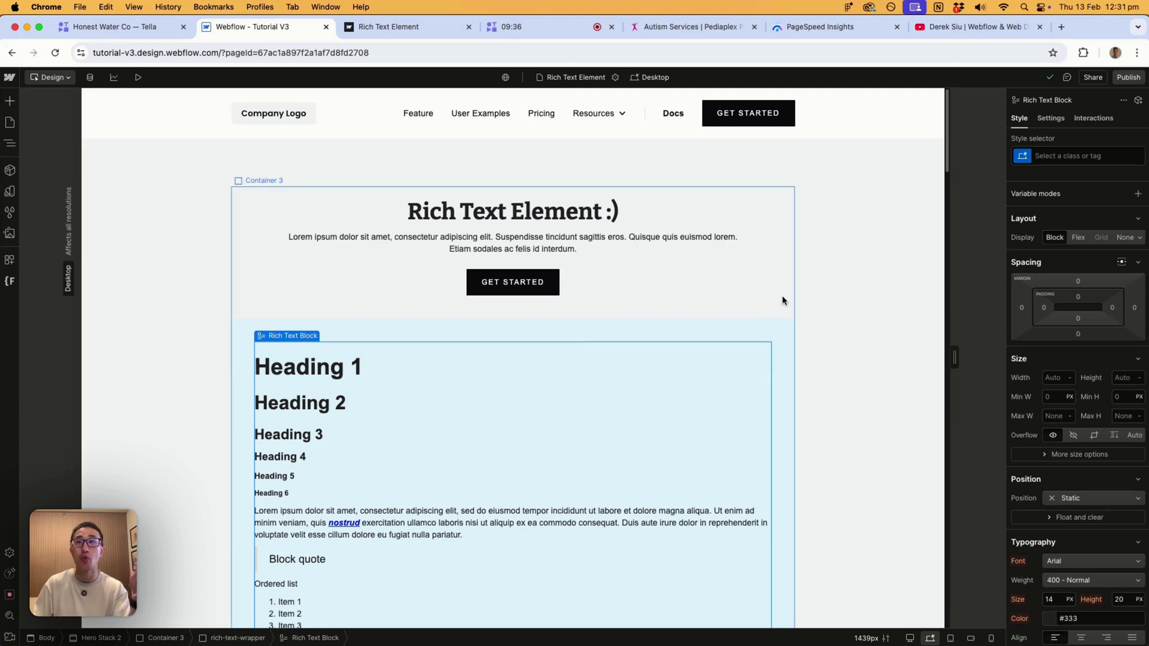
click(1078, 150)
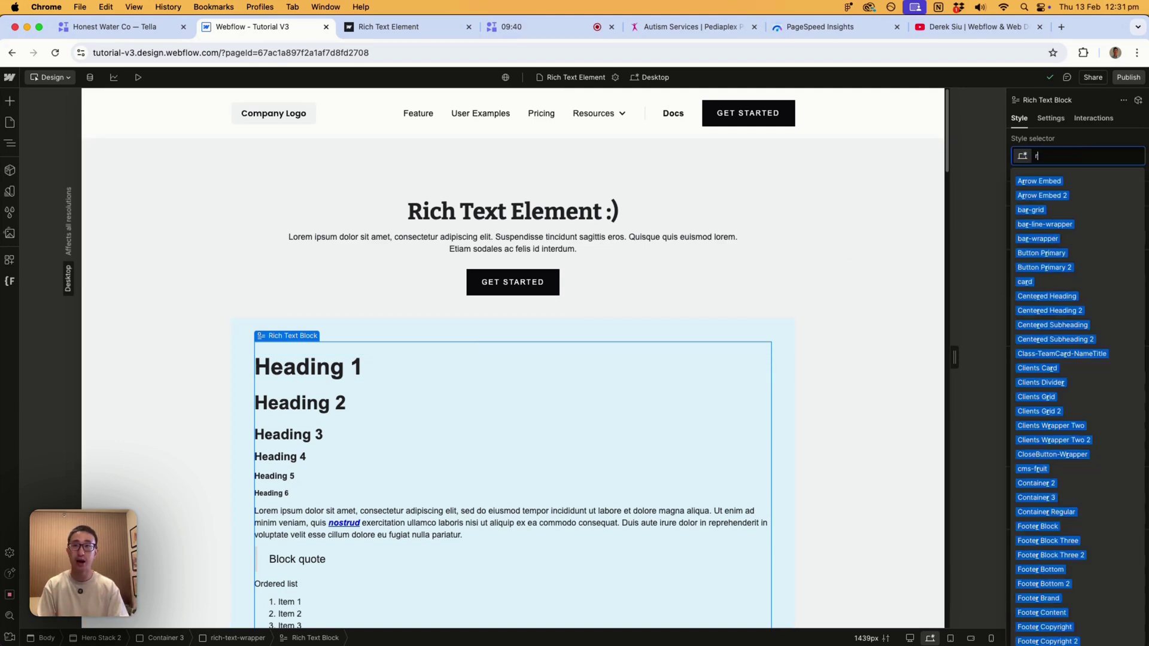
text(rt_blog)
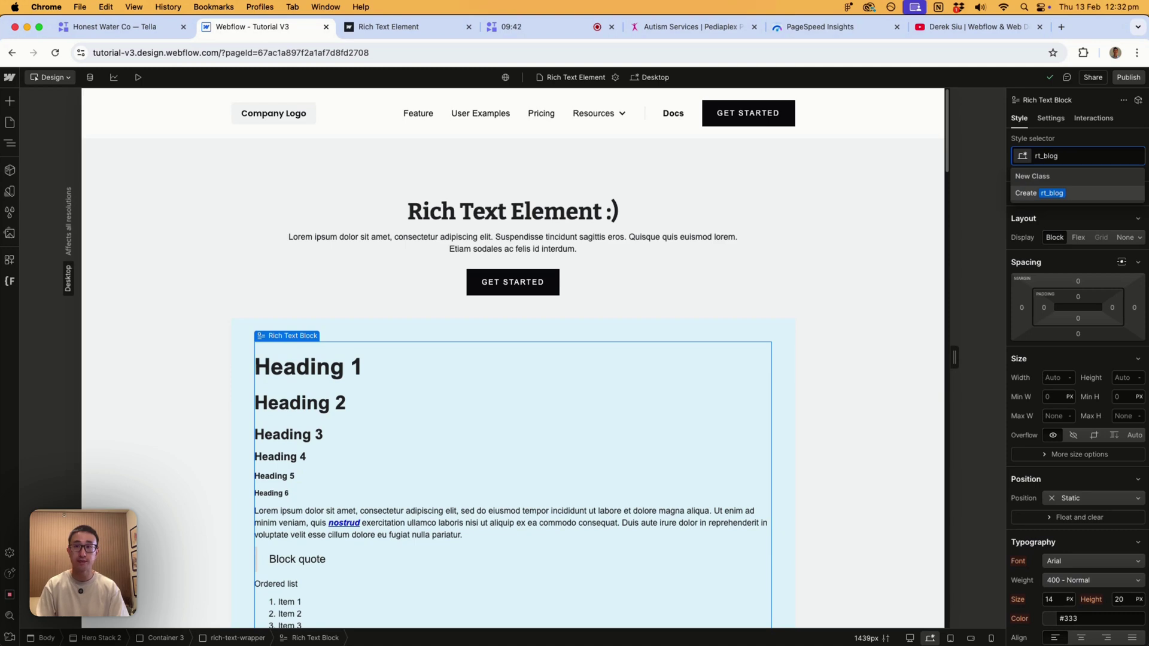
key(Return)
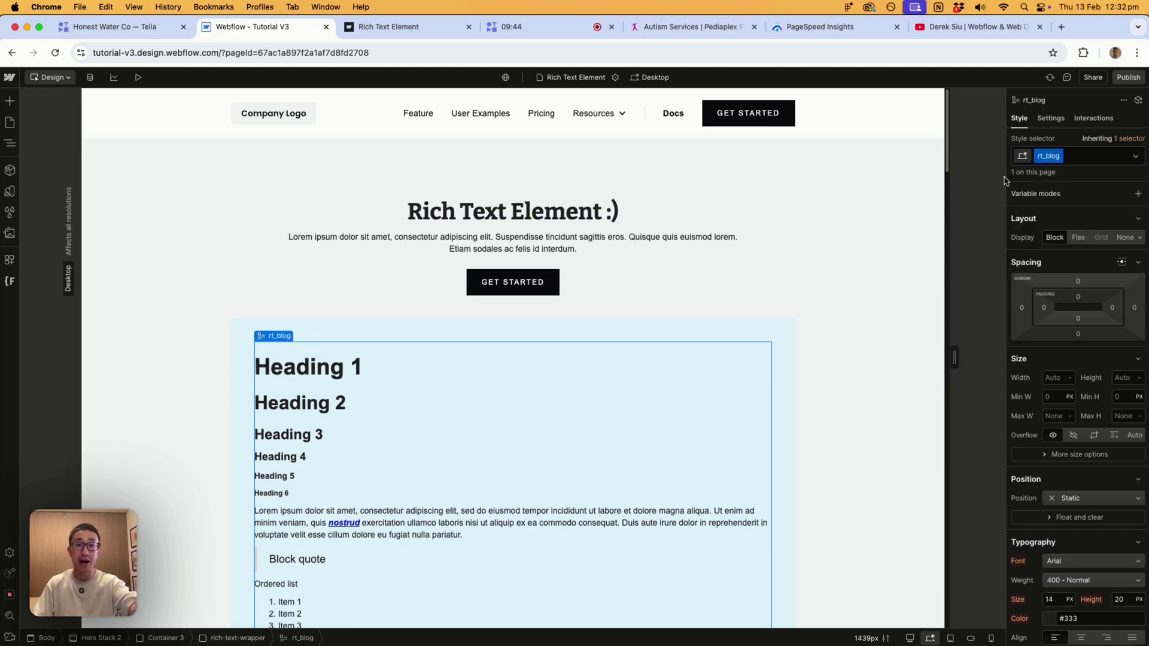
Select Heading 1 in the rich text block and nest its All H1 Headings tag selector inside rt_blog.
scroll(599, 359, down, 1)
click(387, 339)
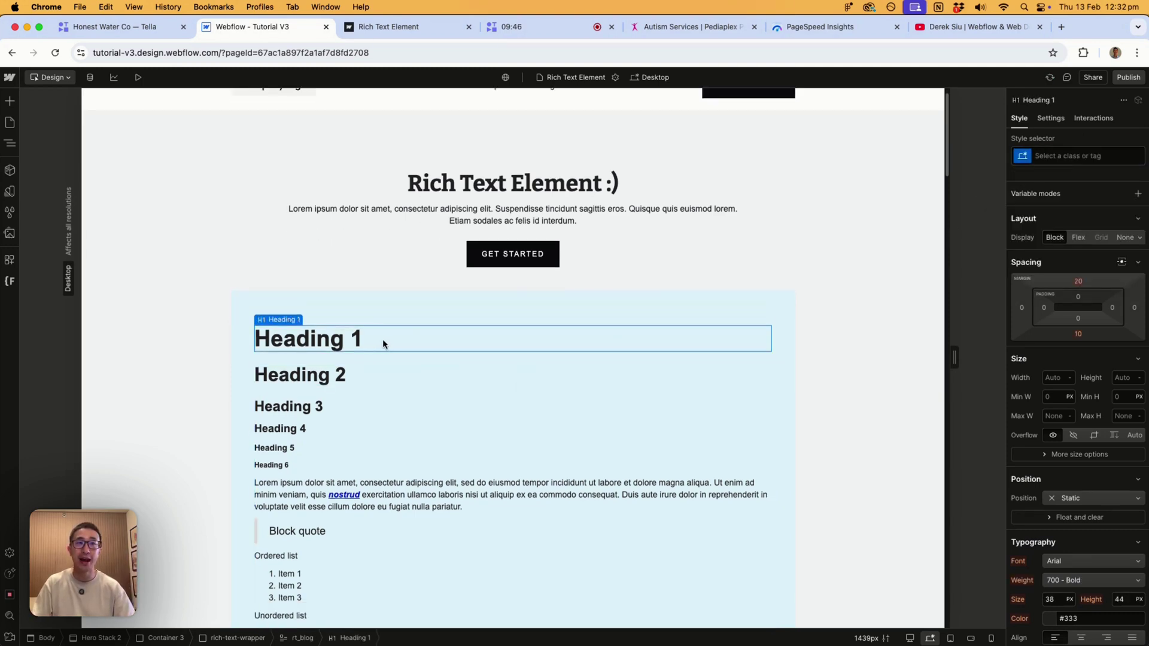
click(1029, 157)
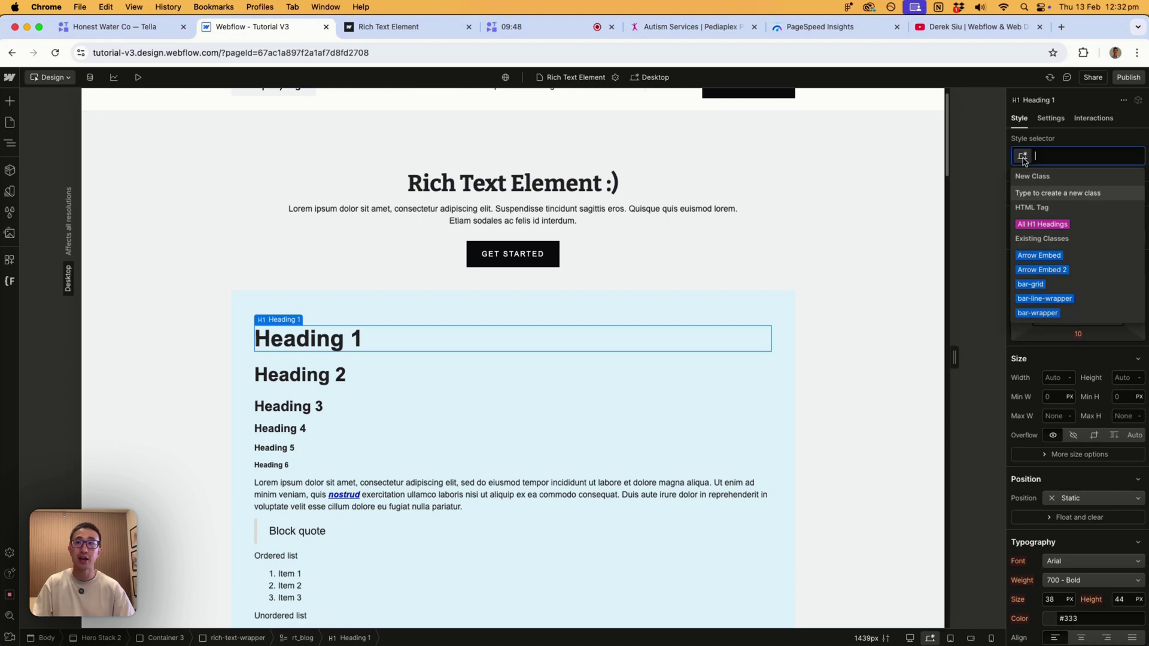
click(1041, 226)
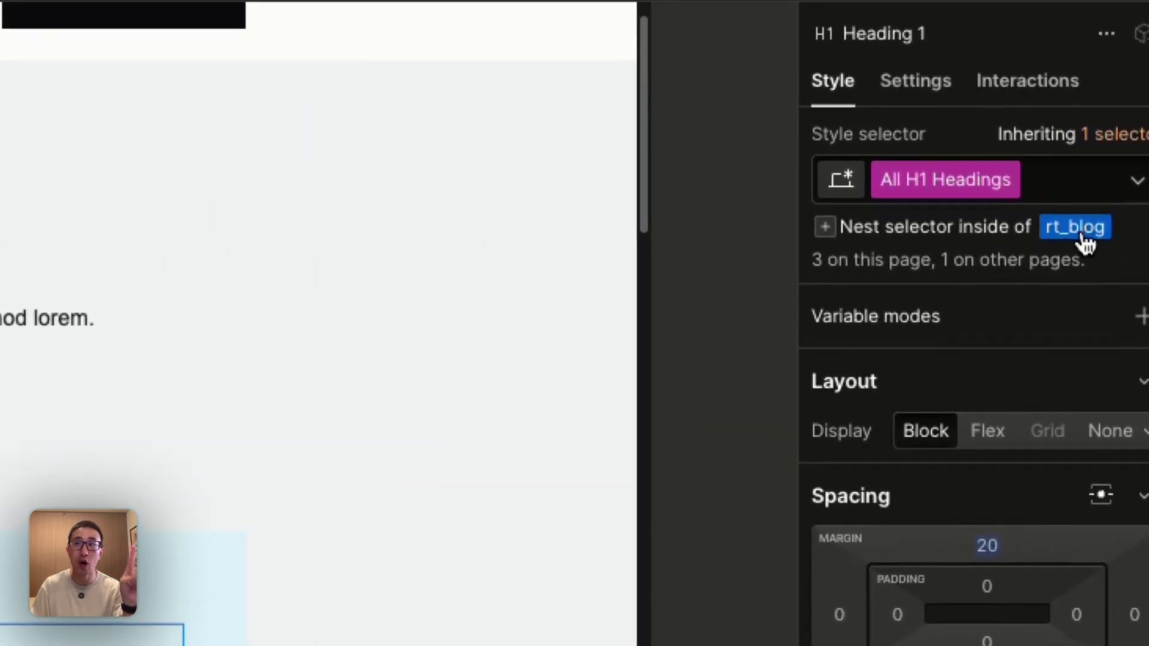
click(1085, 242)
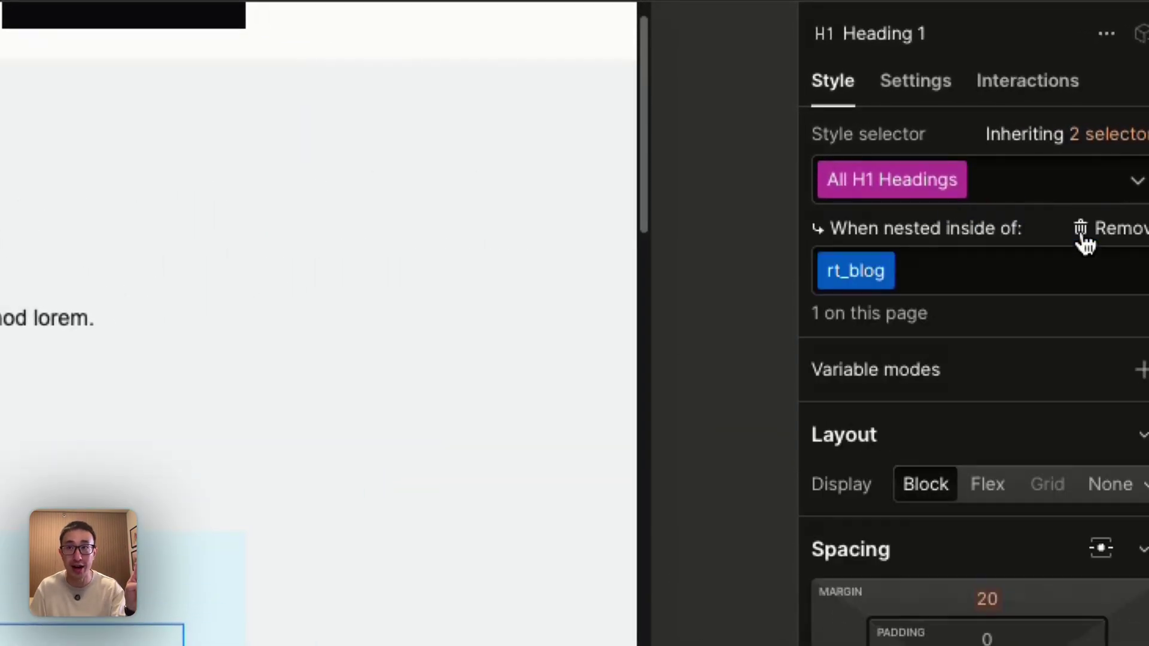
Set the font size of H1 headings nested inside rt_blog to 72 px.
scroll(1054, 519, down, 5)
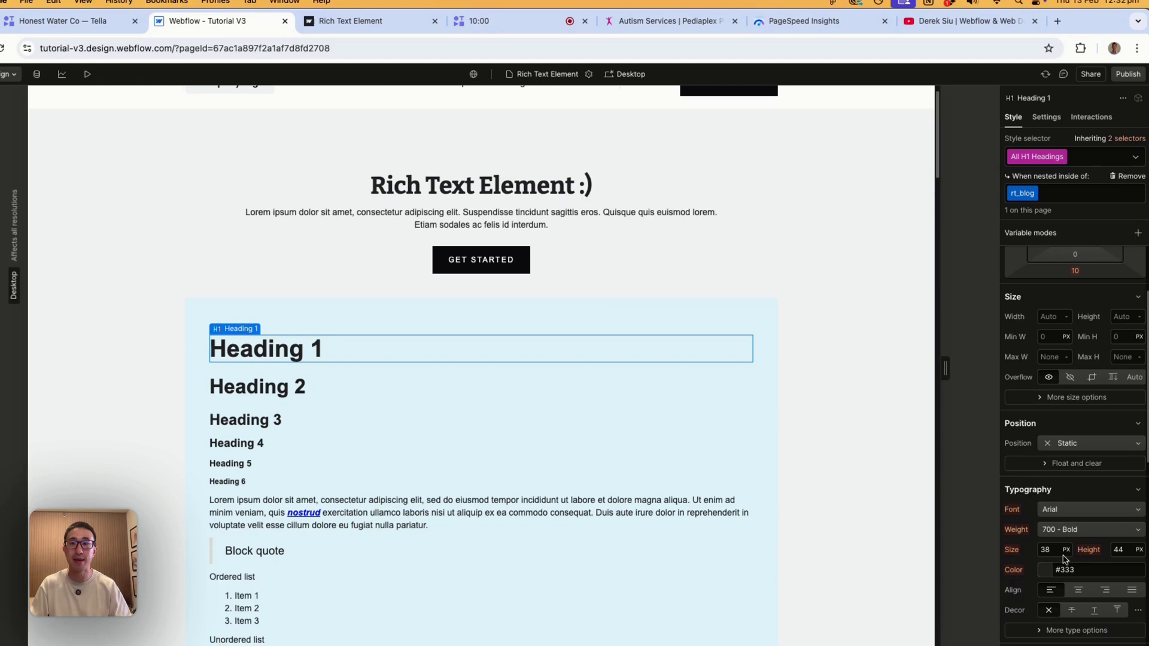
click(1052, 549)
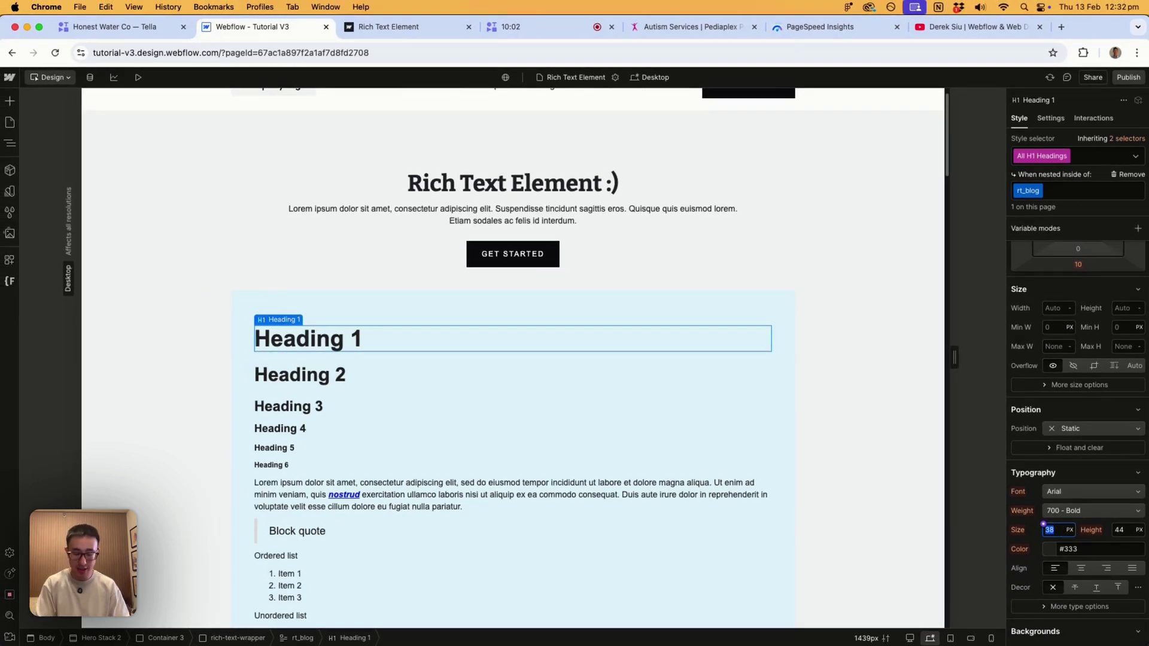
text(72)
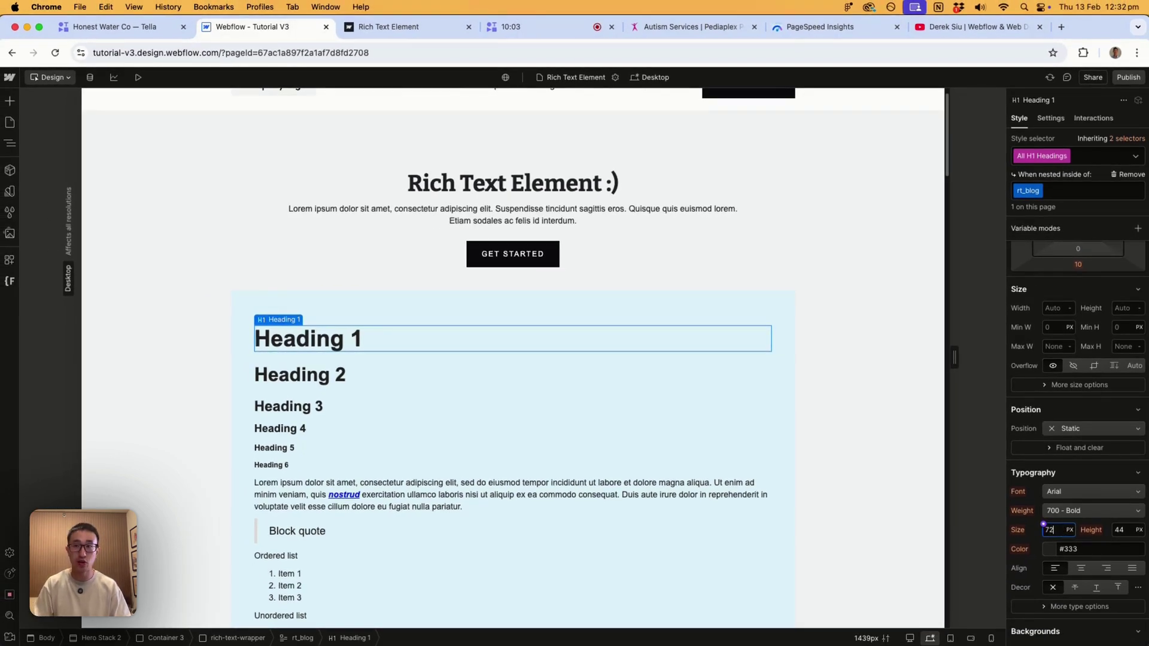
key(Return)
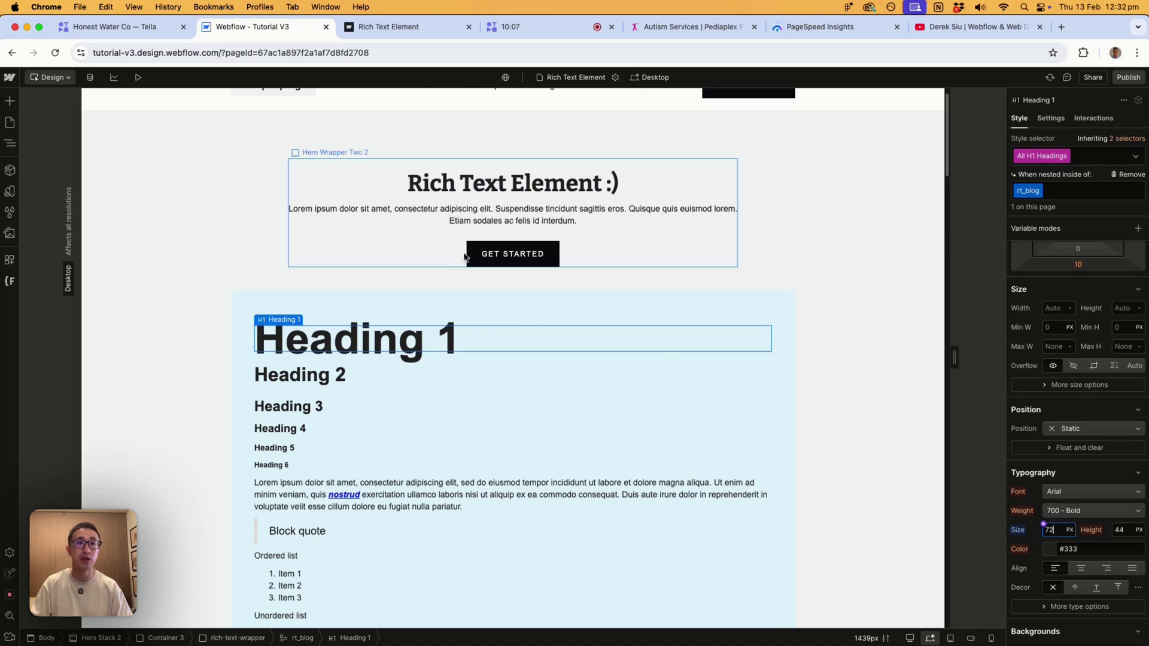
Add a new H1 Heading element inside the Hero Wrapper Two 2 block, below the Get Started button.
click(429, 238)
key(super+e)
text(head)
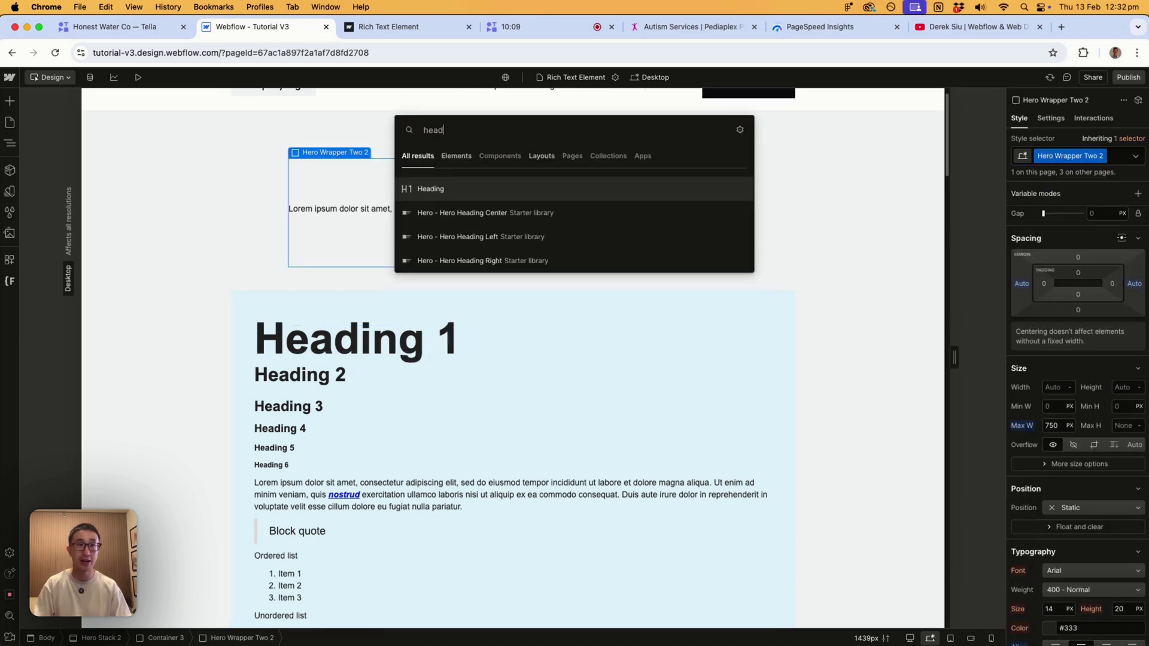
key(Return)
click(647, 269)
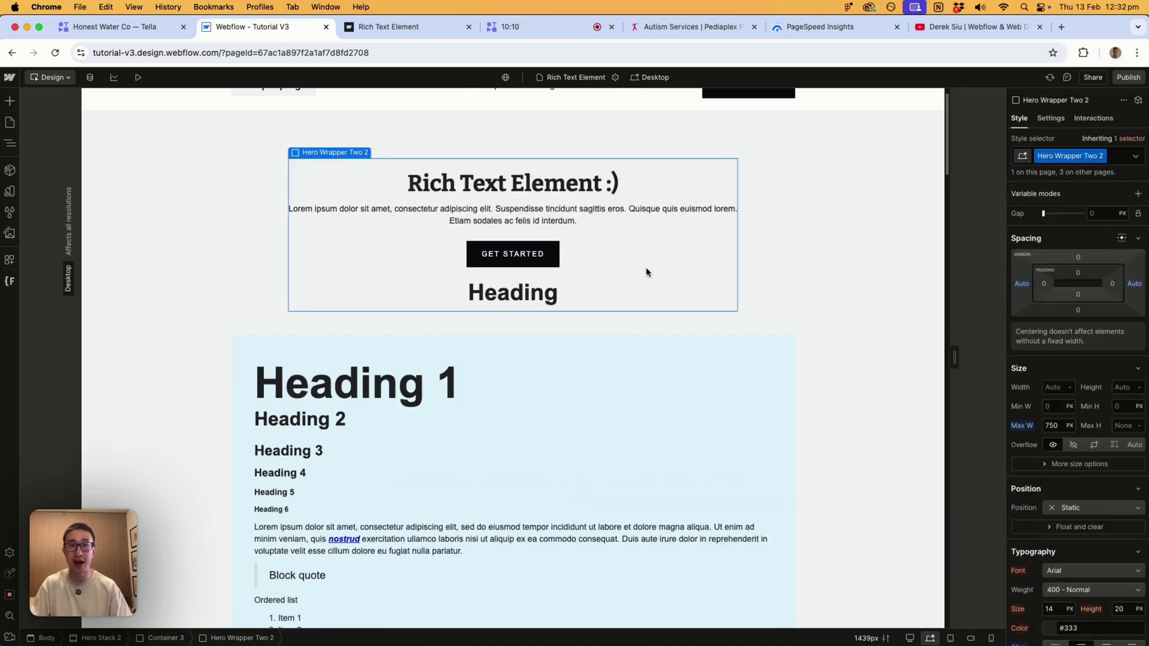
Compare the styles of the standalone hero heading with those of Heading 1 nested inside rt_blog.
click(527, 293)
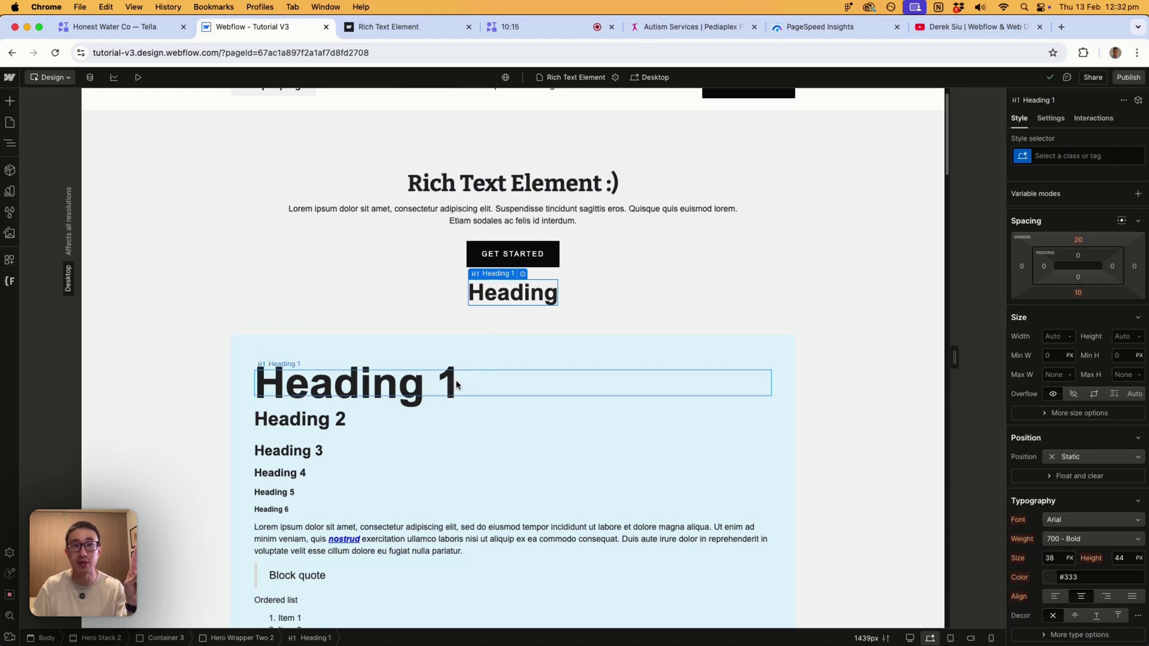
click(438, 379)
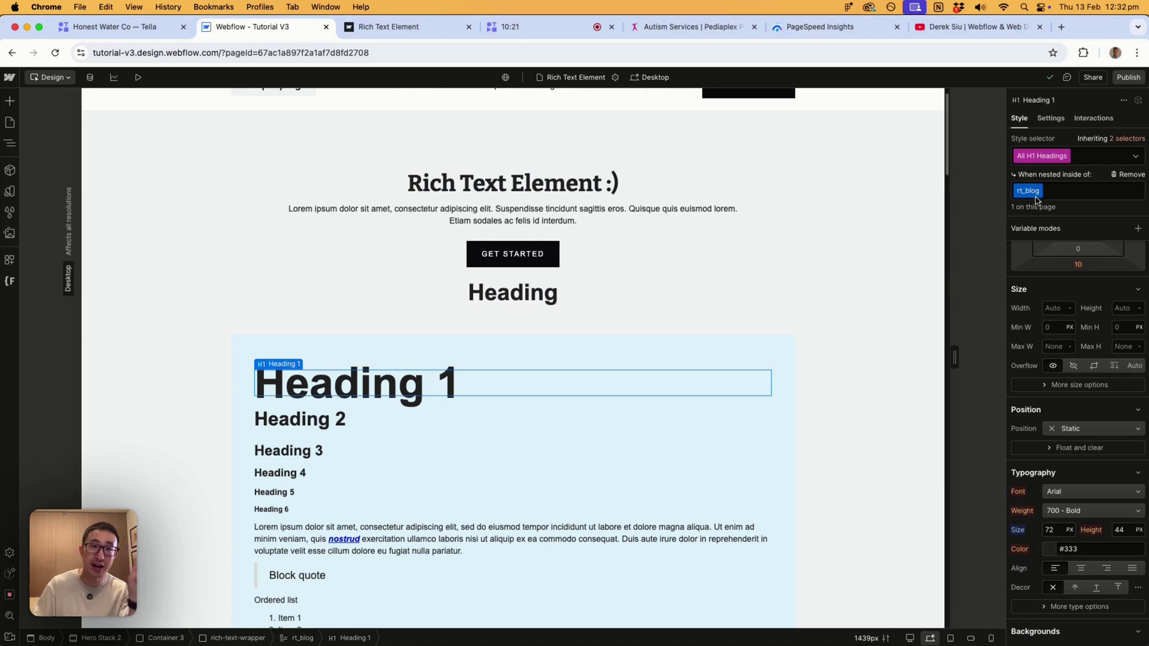
click(579, 407)
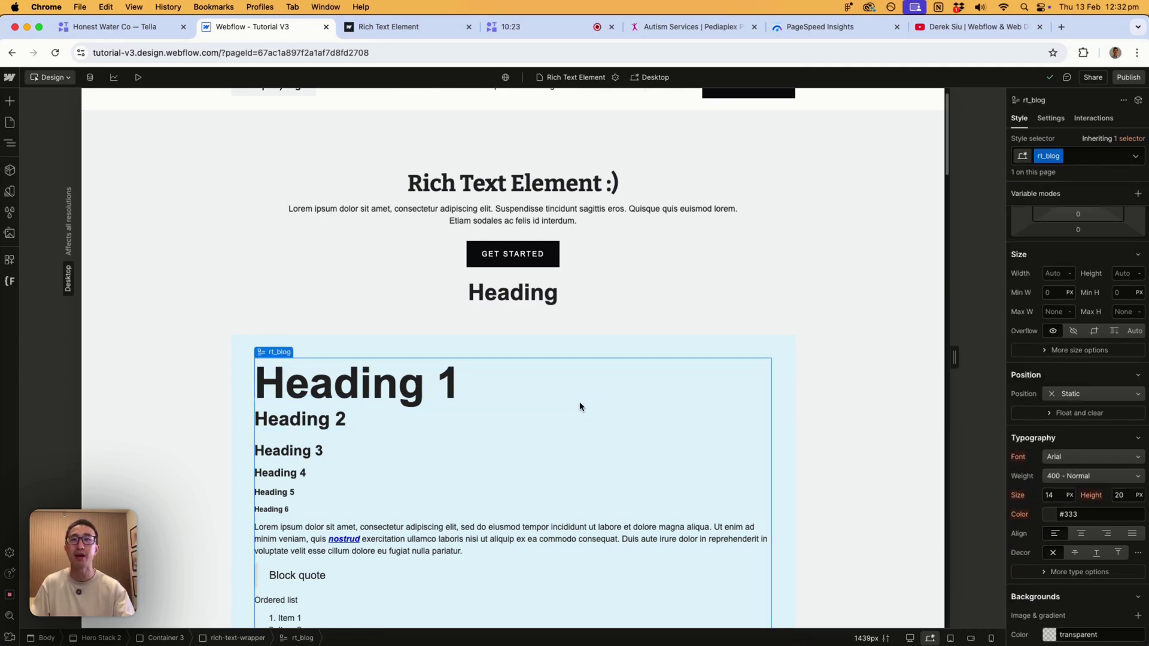
scroll(579, 402, down, 2)
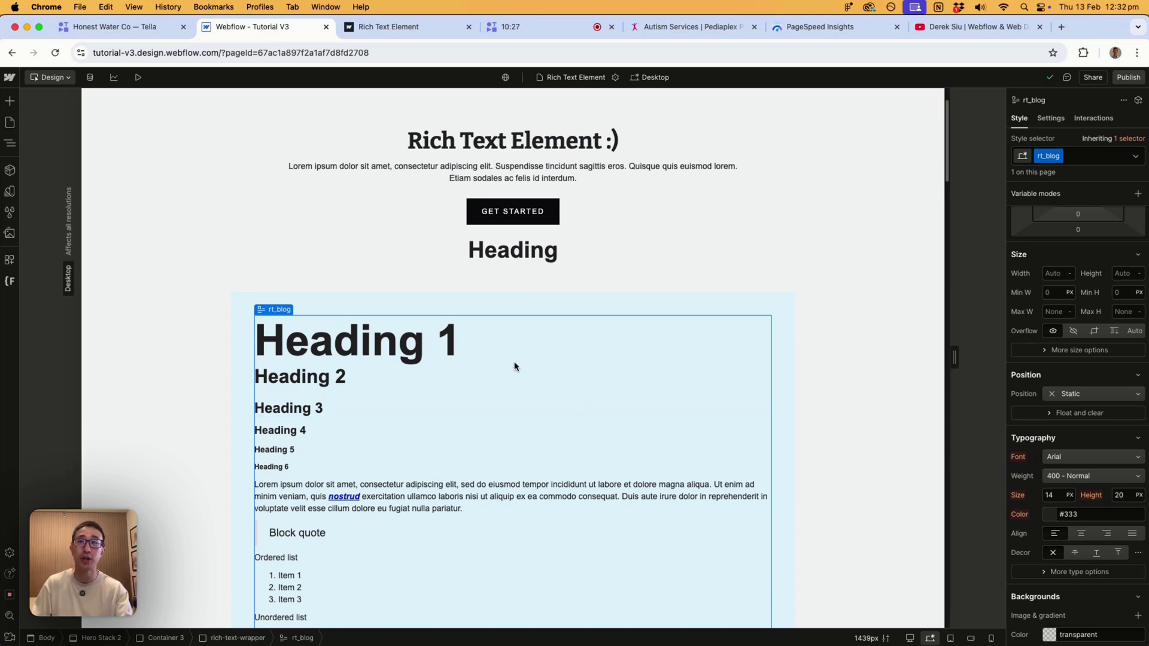
click(521, 248)
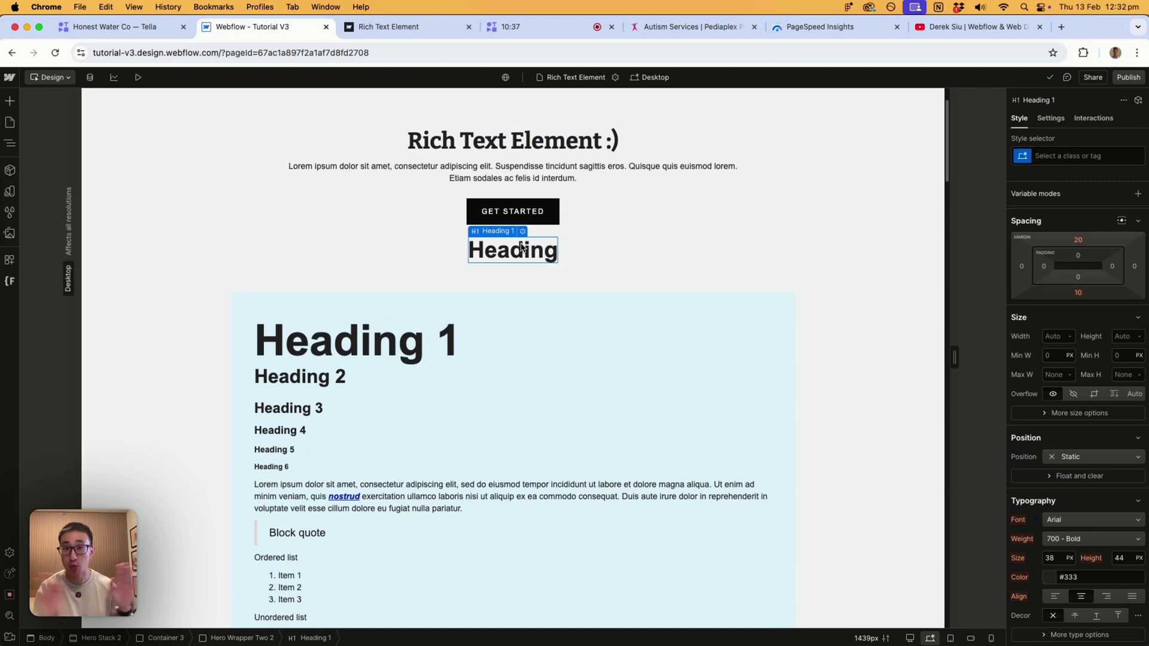
scroll(521, 246, down, 3)
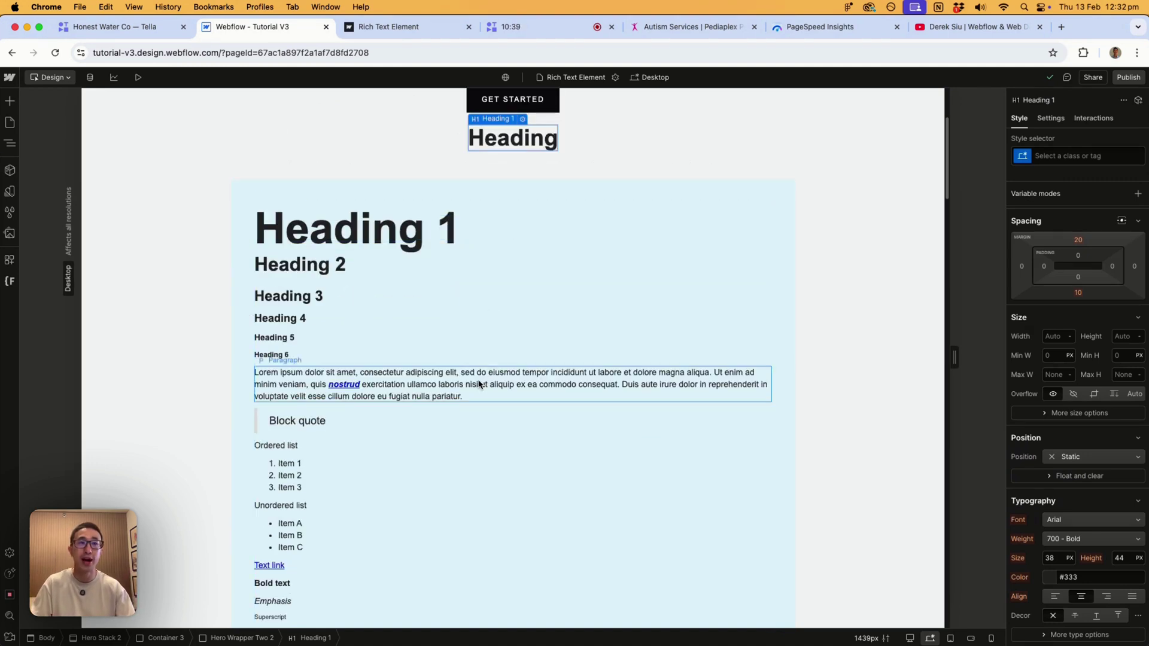
Select the block quote in the rich text block and target the All Block Quotes tag for styling.
click(335, 416)
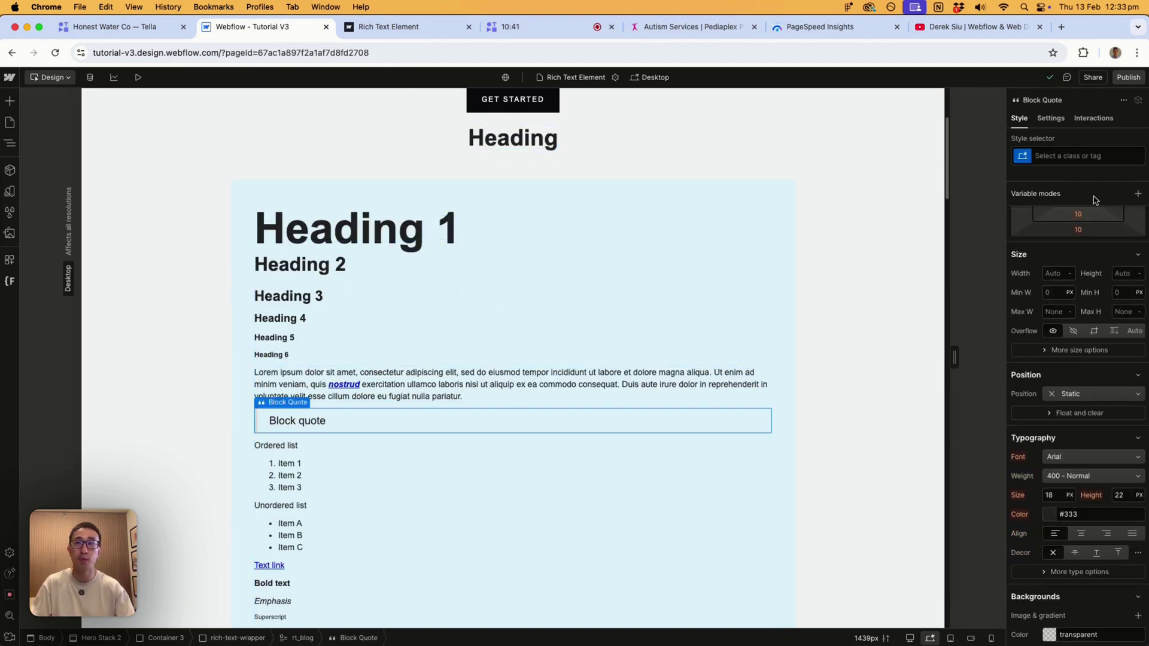
click(1040, 156)
click(1053, 224)
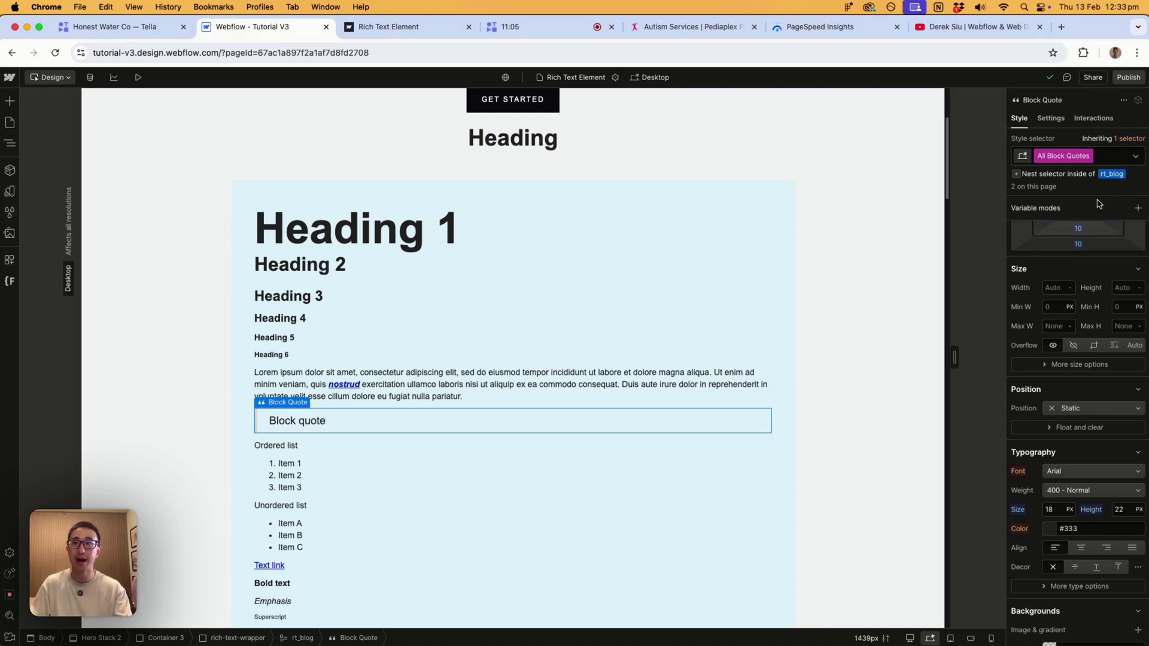
click(1062, 152)
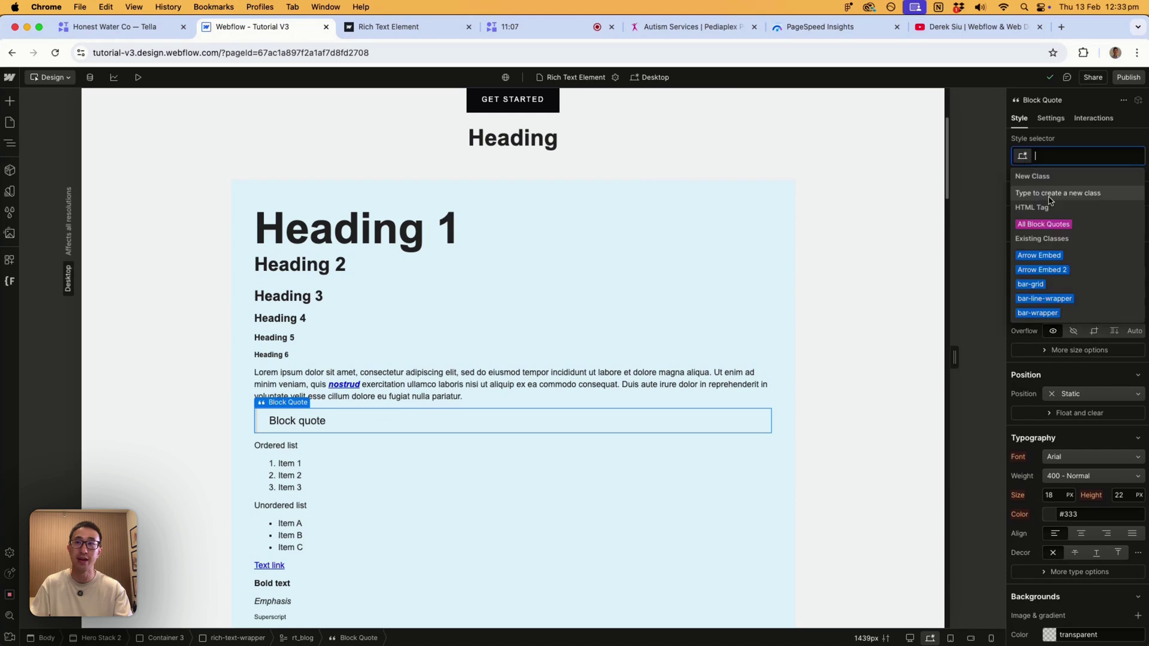
click(1048, 221)
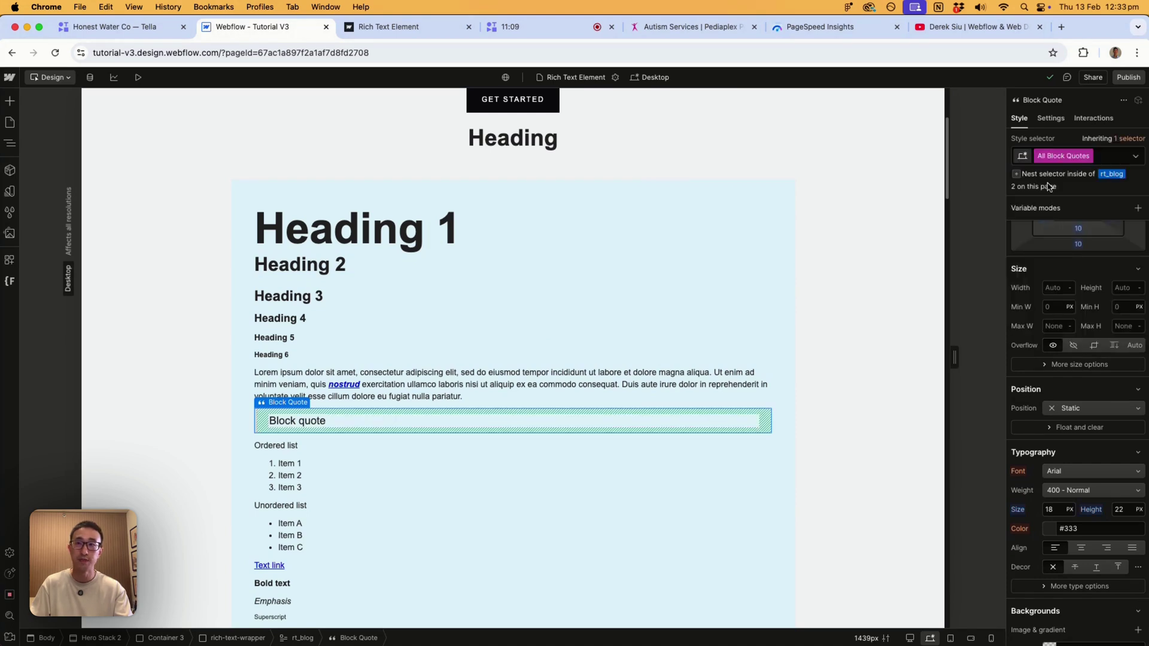
Set the block quotes' font size to 1.25 rem and their top and bottom padding to 26.
click(1044, 506)
text(1.25r)
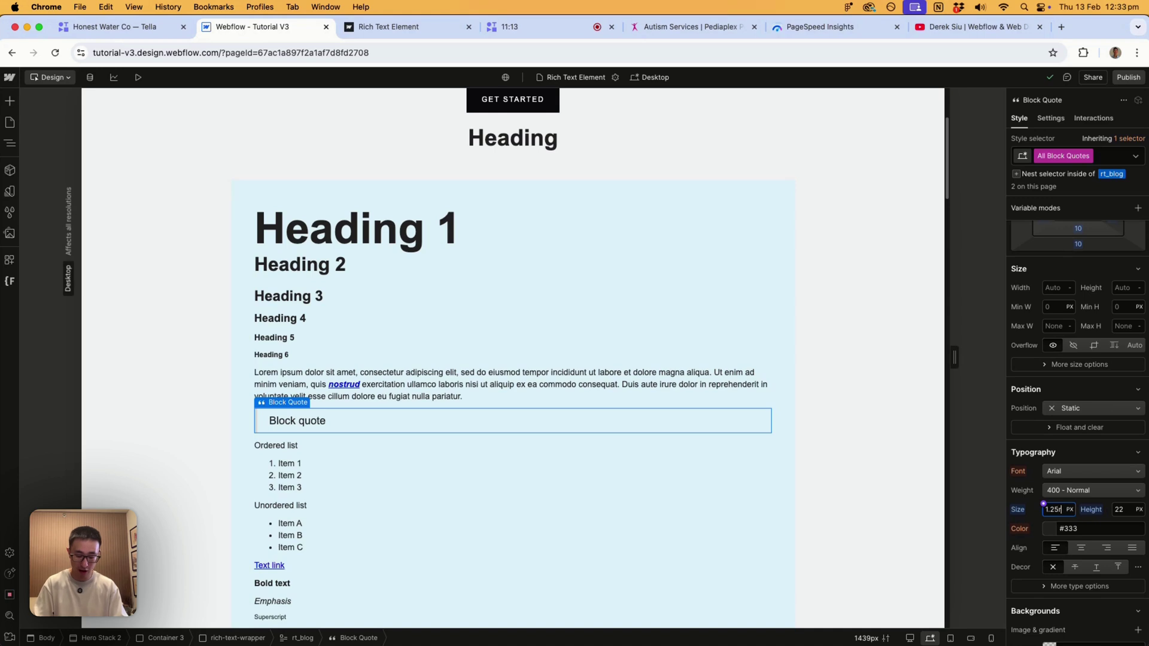
text(em)
key(Return)
scroll(1079, 312, up, 3)
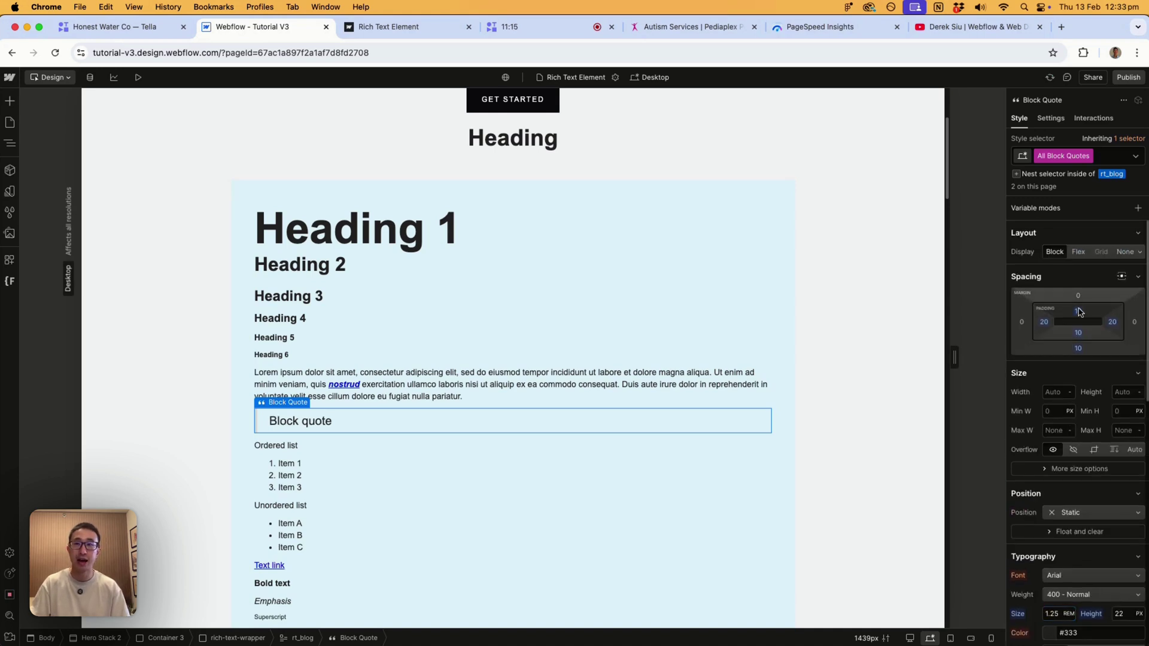
drag(1079, 312, 1081, 382)
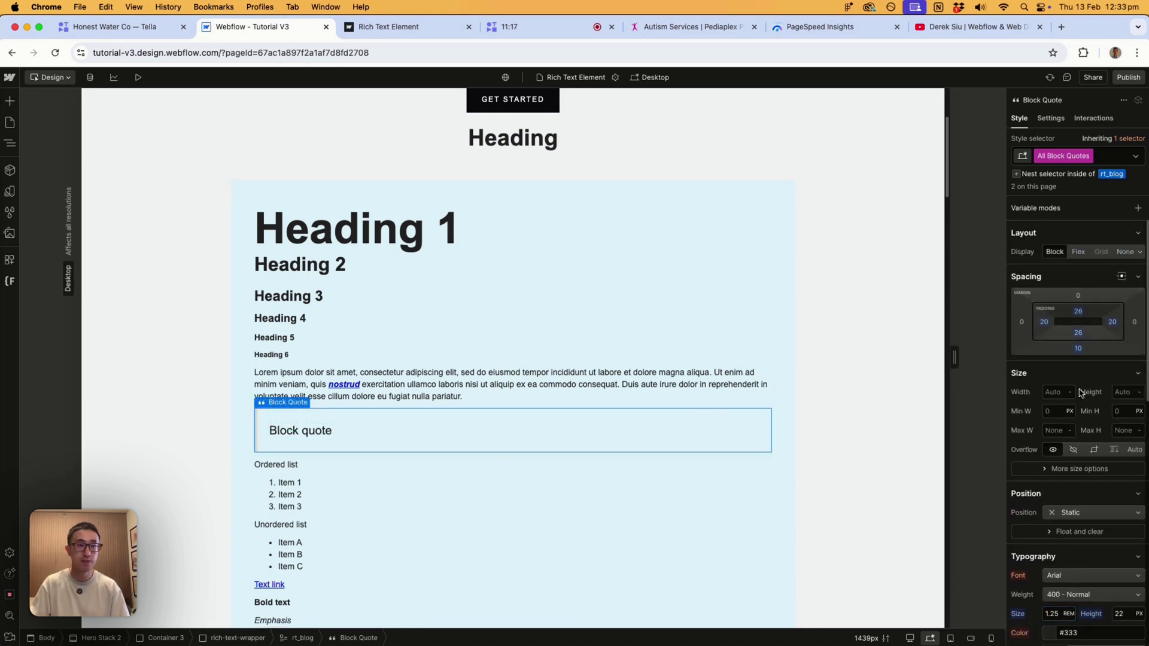
Give block quotes a #f8f8f8 background color and a corner radius of 0.65 rem.
scroll(1077, 419, down, 7)
click(1048, 357)
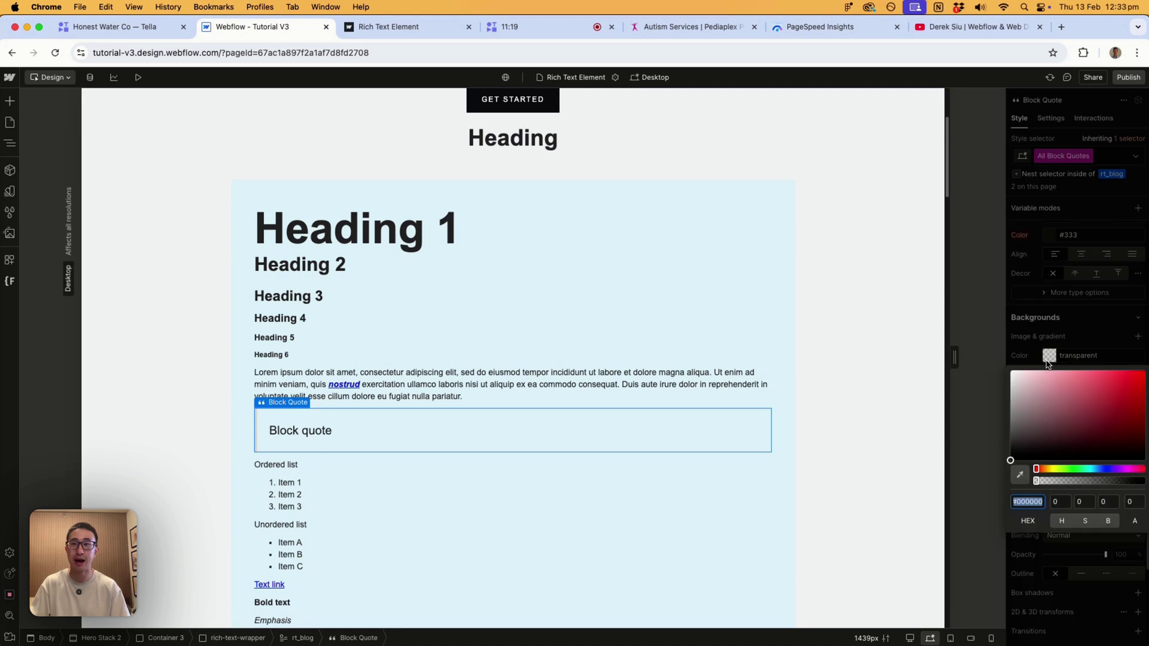
drag(1028, 405, 984, 372)
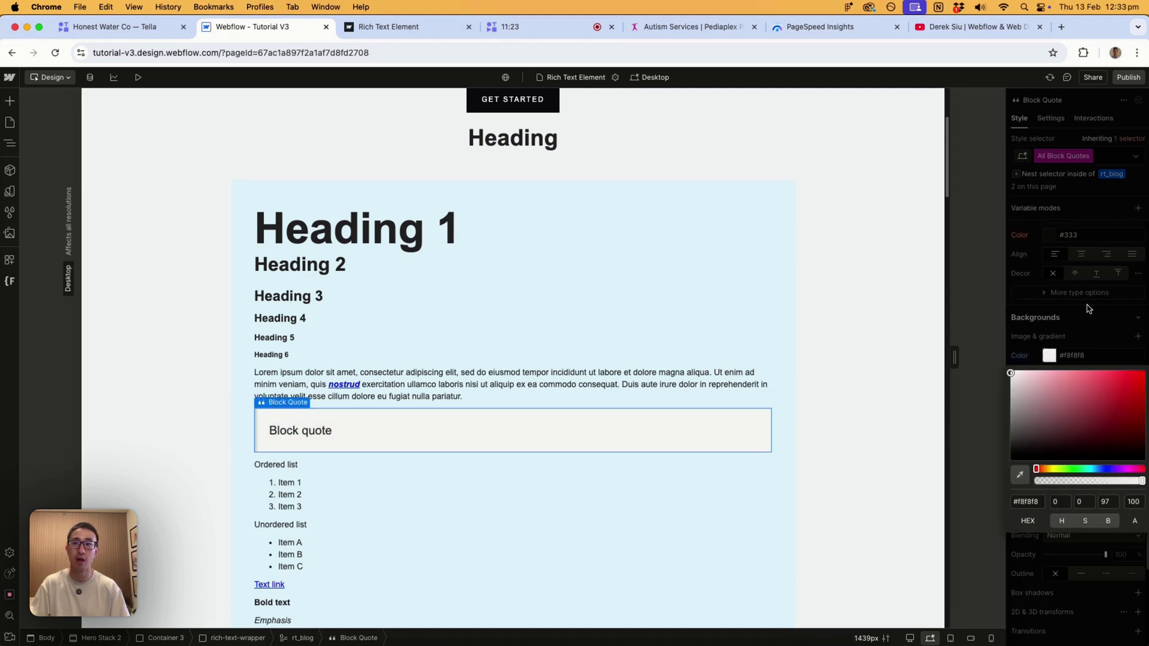
click(984, 373)
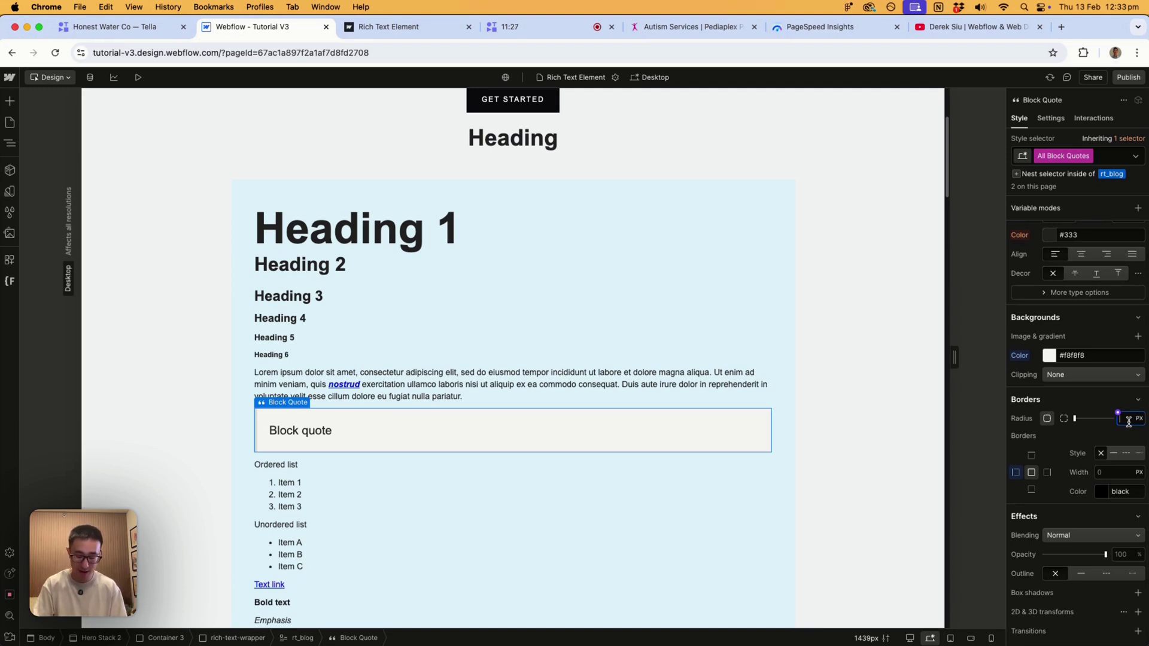
text(.65rem)
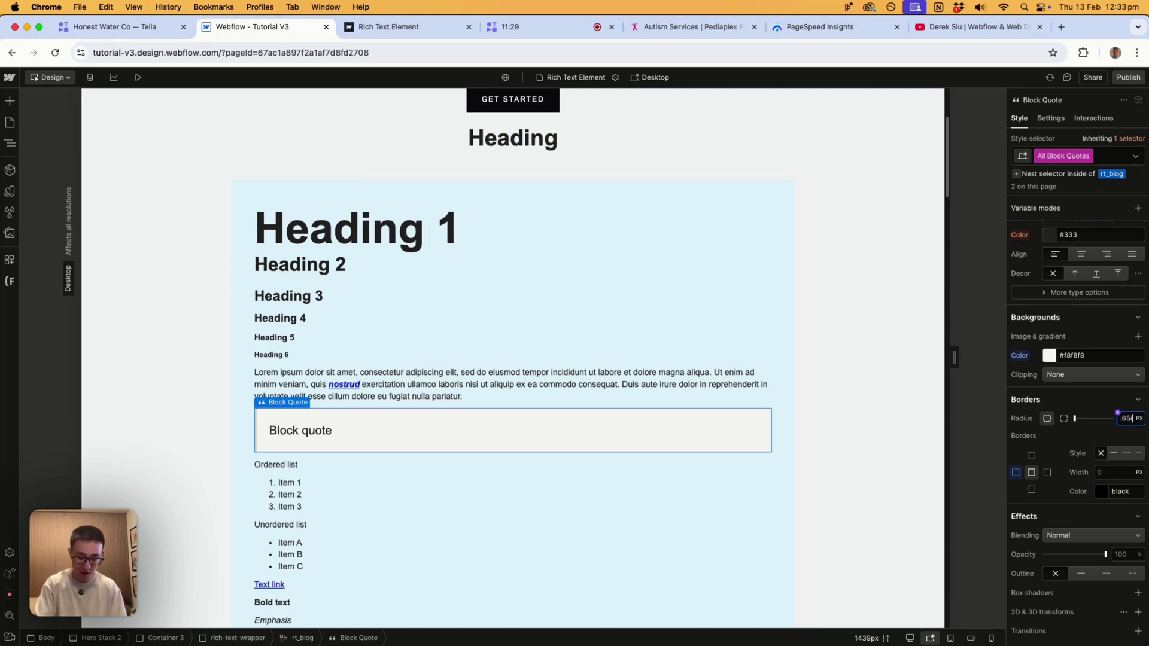
key(Return)
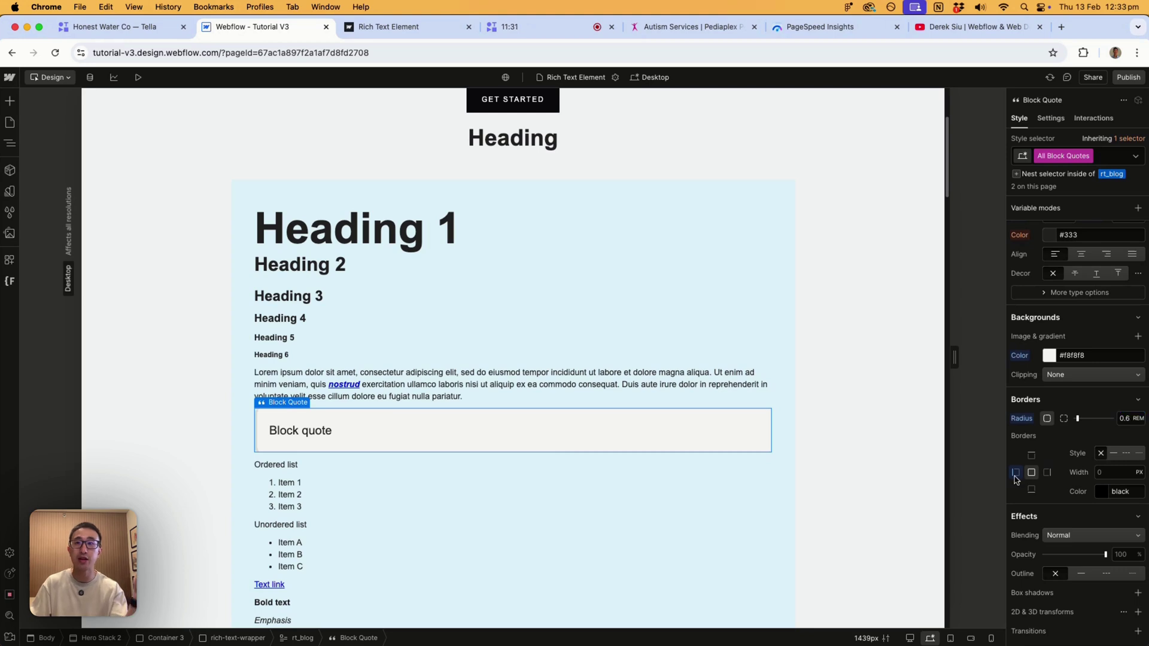
Change the color of the block quotes' left border to dark blue-violet, #28048a.
click(1114, 453)
click(1101, 489)
click(1064, 511)
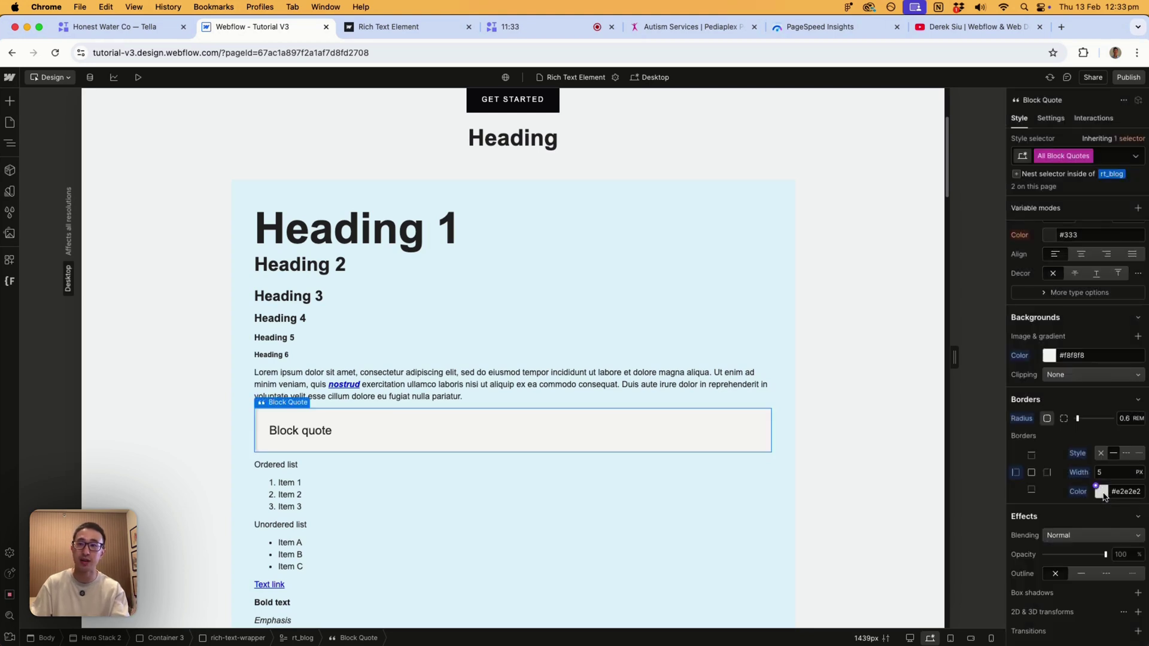
drag(1081, 412, 1111, 417)
click(1144, 360)
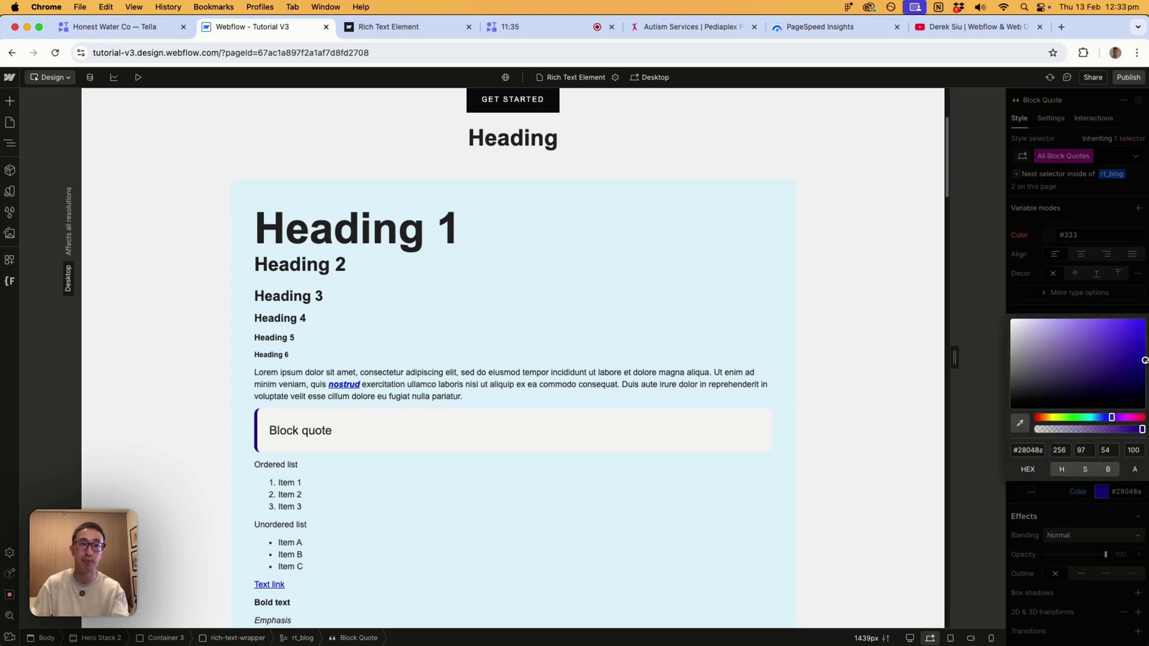
Reselect the block quote, target the All Block Quotes tag and change its text color to dark blue.
click(659, 256)
click(598, 412)
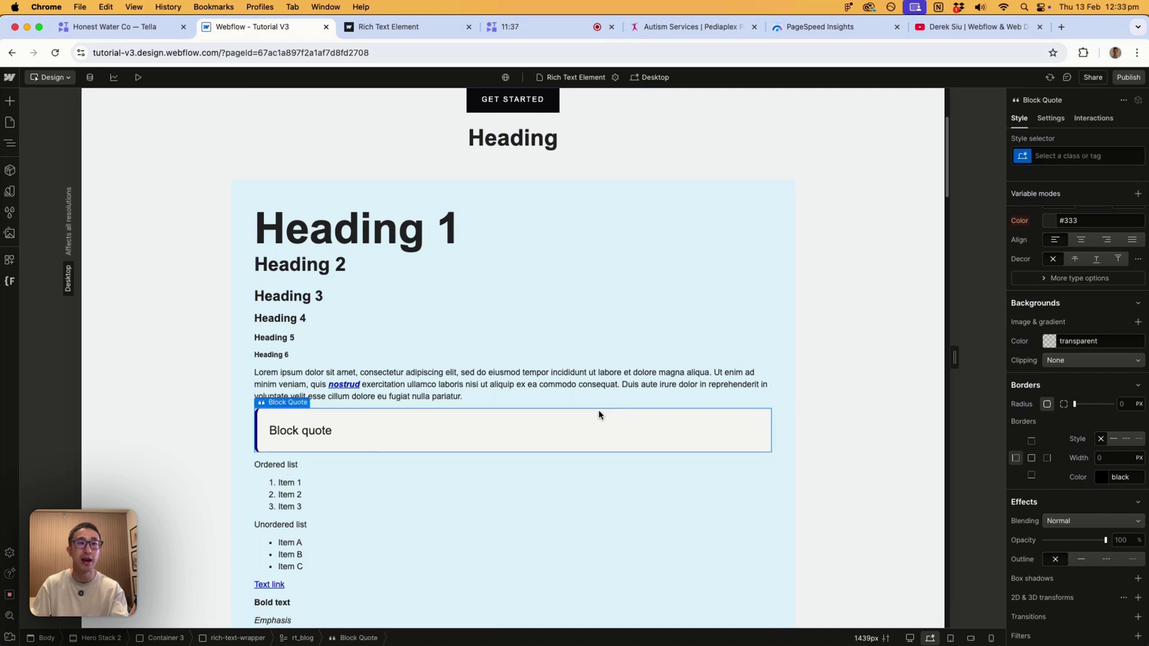
click(1022, 155)
click(1053, 226)
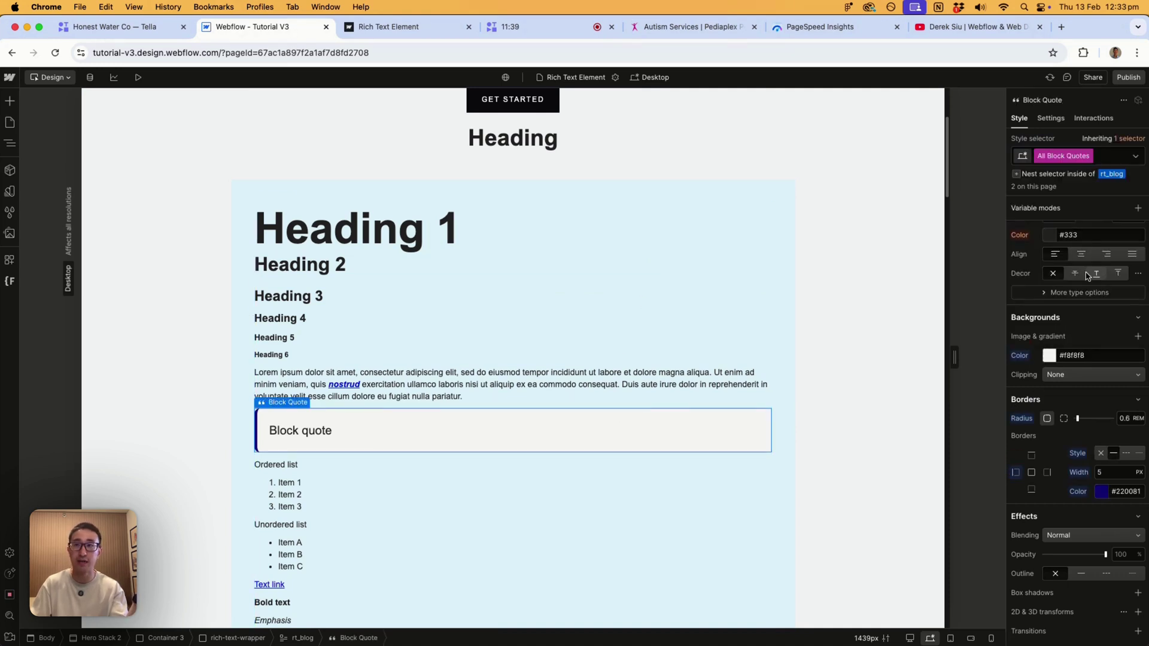
click(1048, 353)
click(1048, 353)
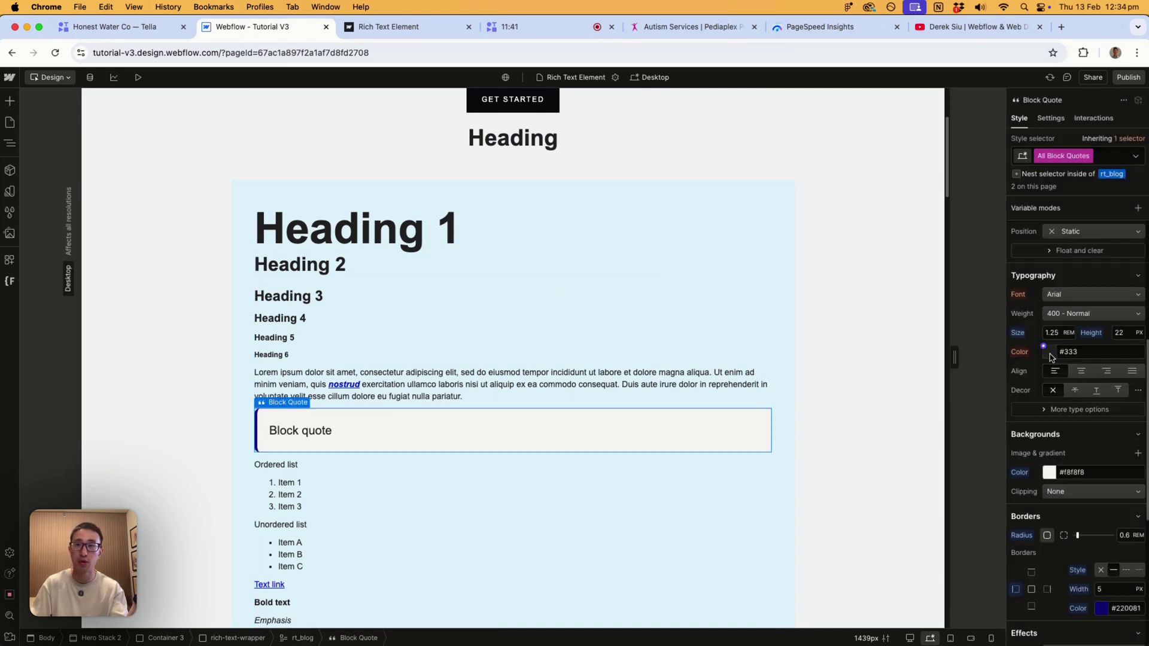
click(1048, 353)
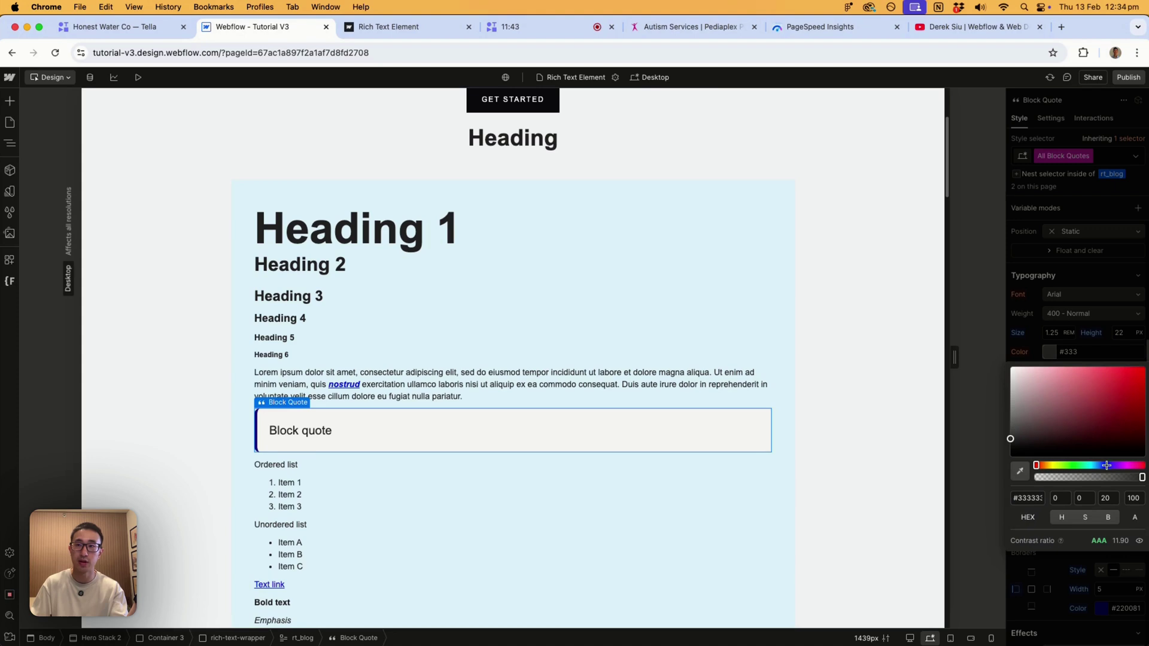
click(867, 431)
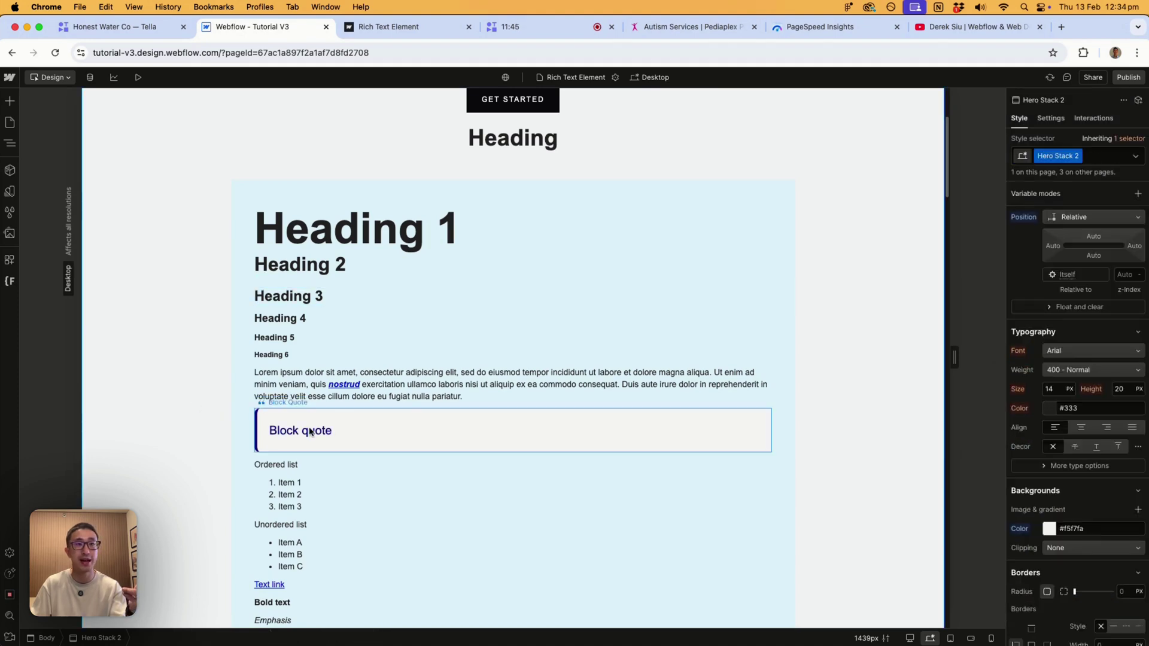
Review the rest of the rich text block, from the lists and inline text styles to the image, video and embed.
scroll(196, 400, down, 3)
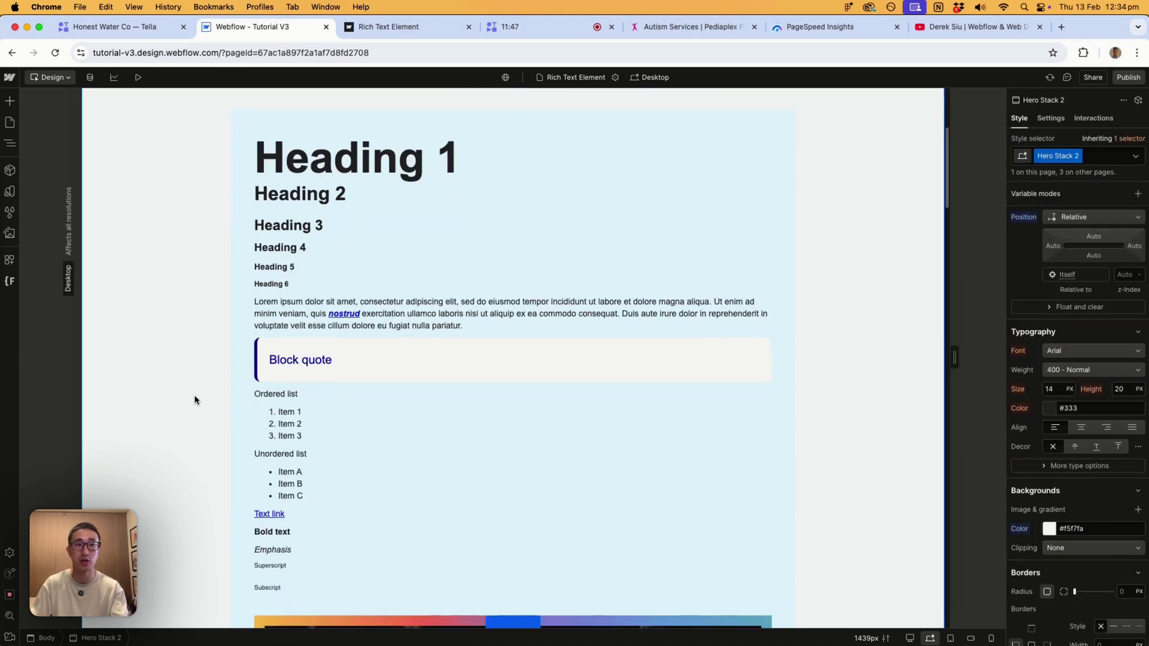
scroll(380, 449, down, 2)
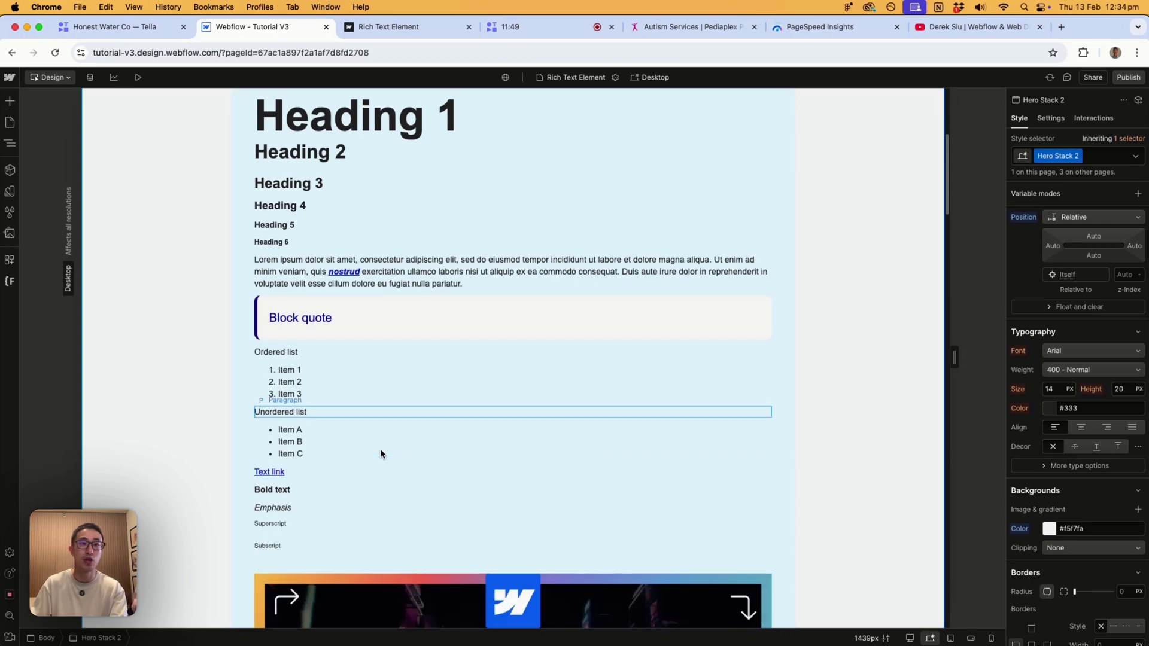
scroll(371, 479, down, 8)
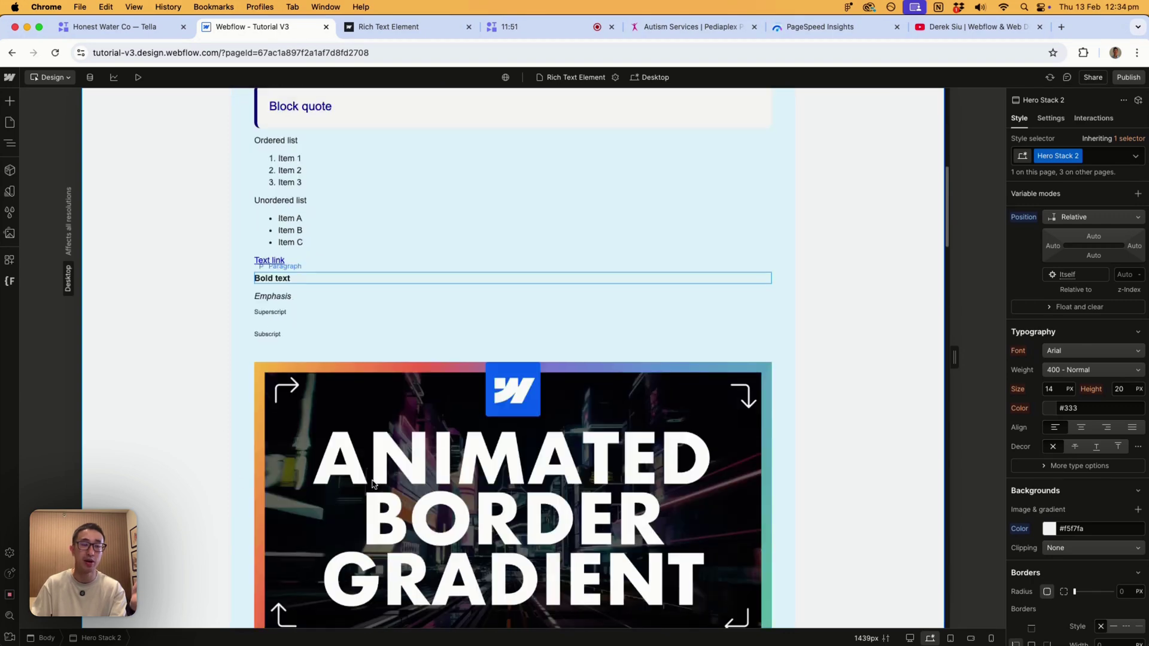
scroll(371, 482, down, 20)
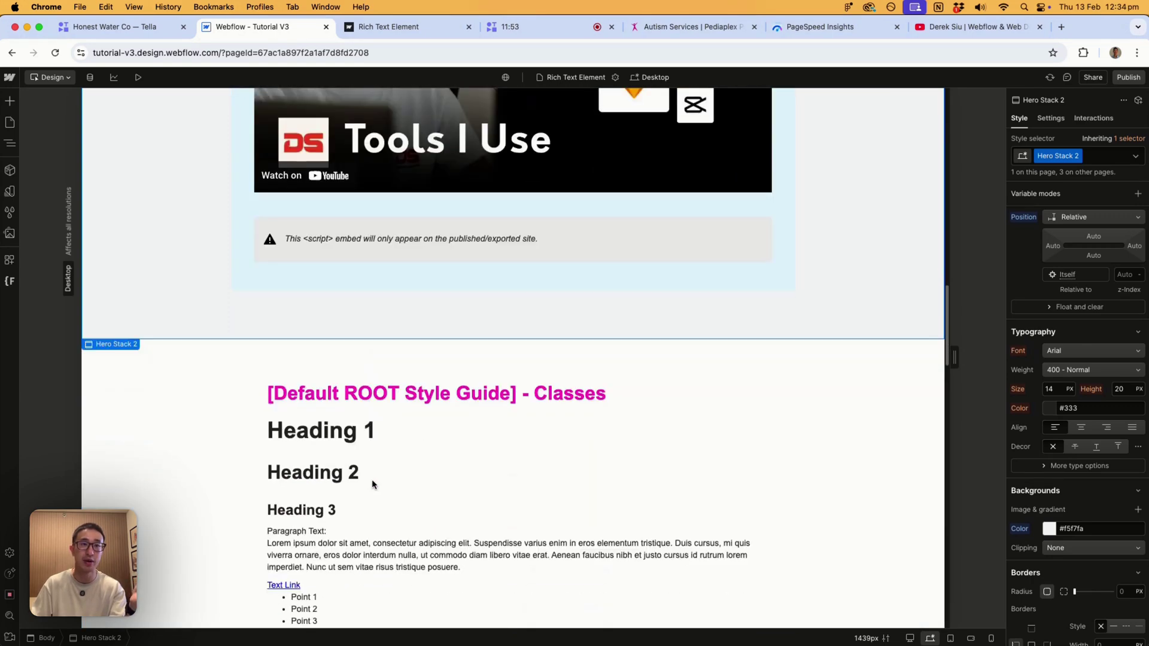
scroll(371, 483, down, 20)
scroll(371, 483, up, 20)
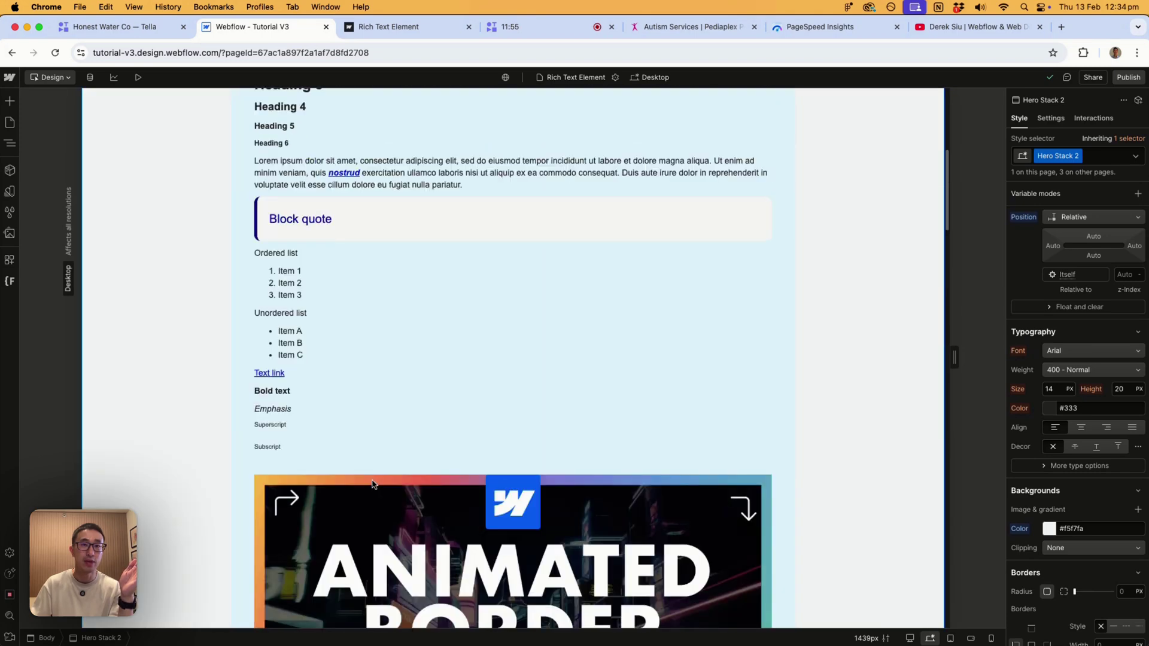
scroll(372, 483, down, 18)
scroll(368, 324, up, 7)
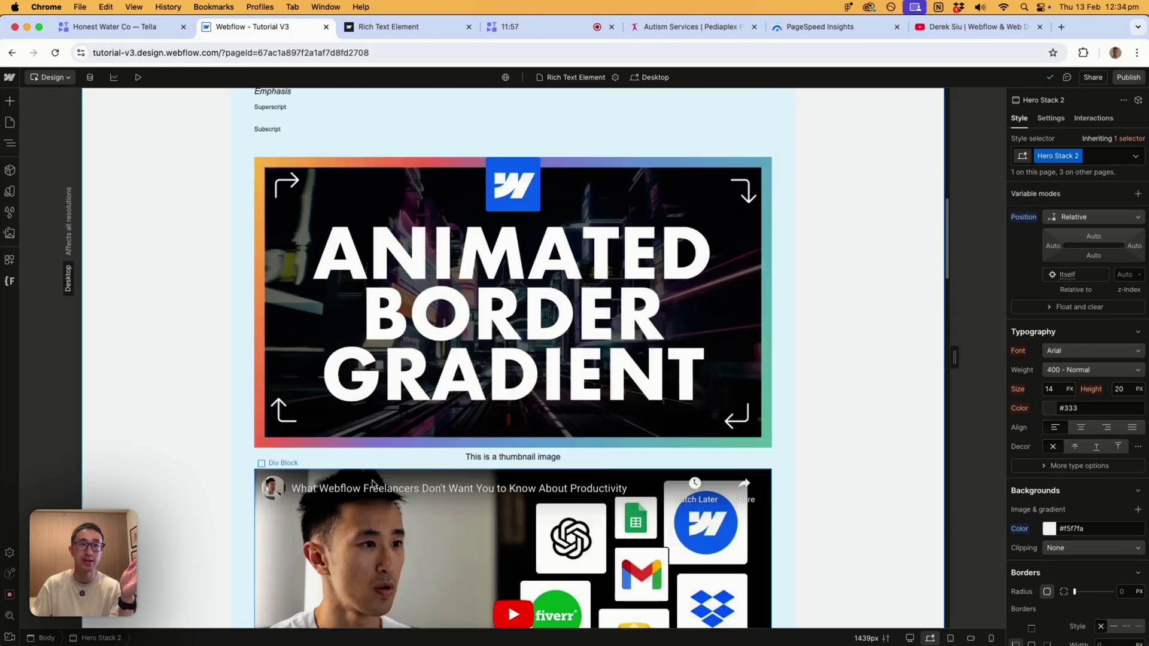
Select the thumbnail image in the rich text block and target the All Images tag.
click(382, 323)
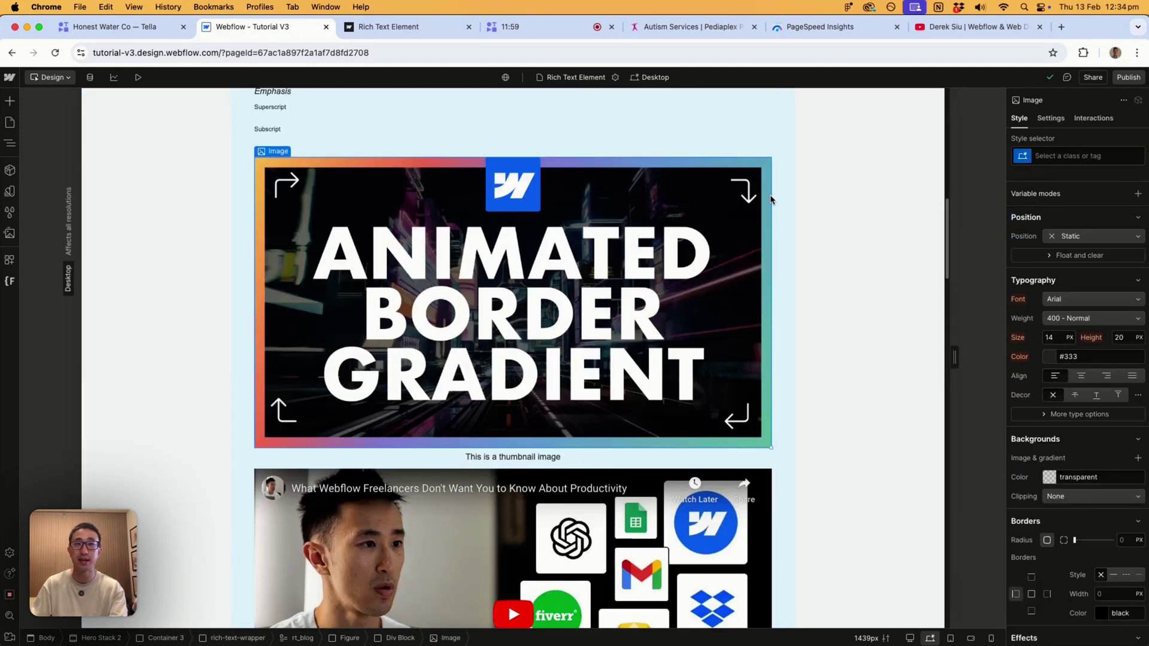
click(1024, 158)
click(1049, 225)
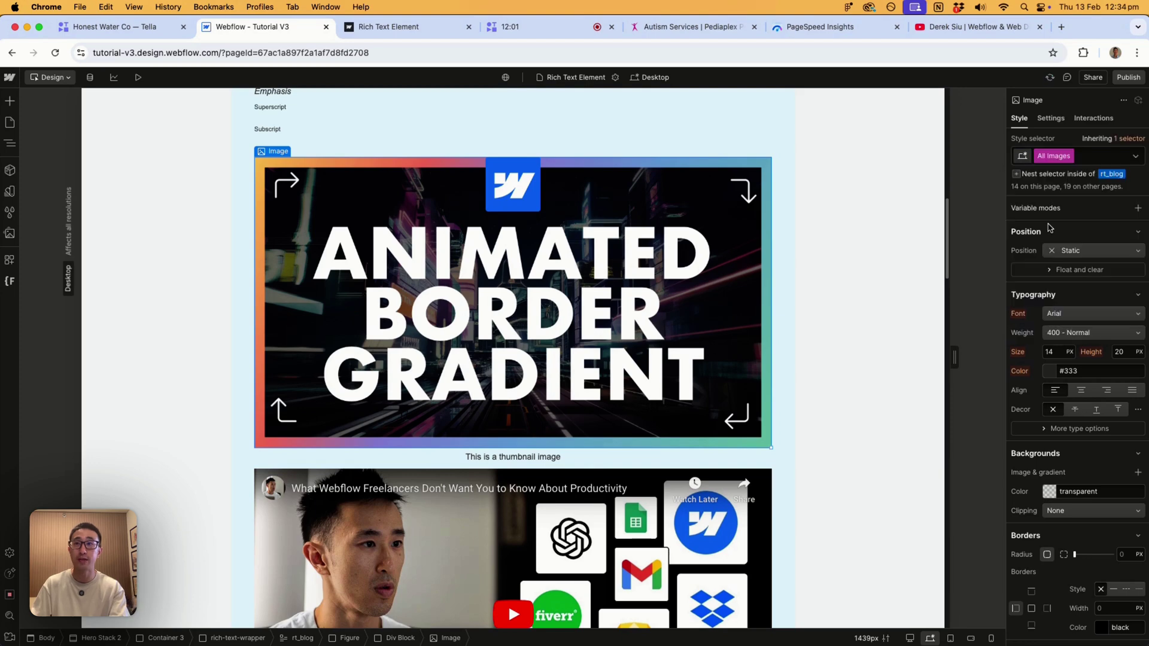
Select the thumbnail image's caption and target the All Figure Captions tag for styling.
click(490, 457)
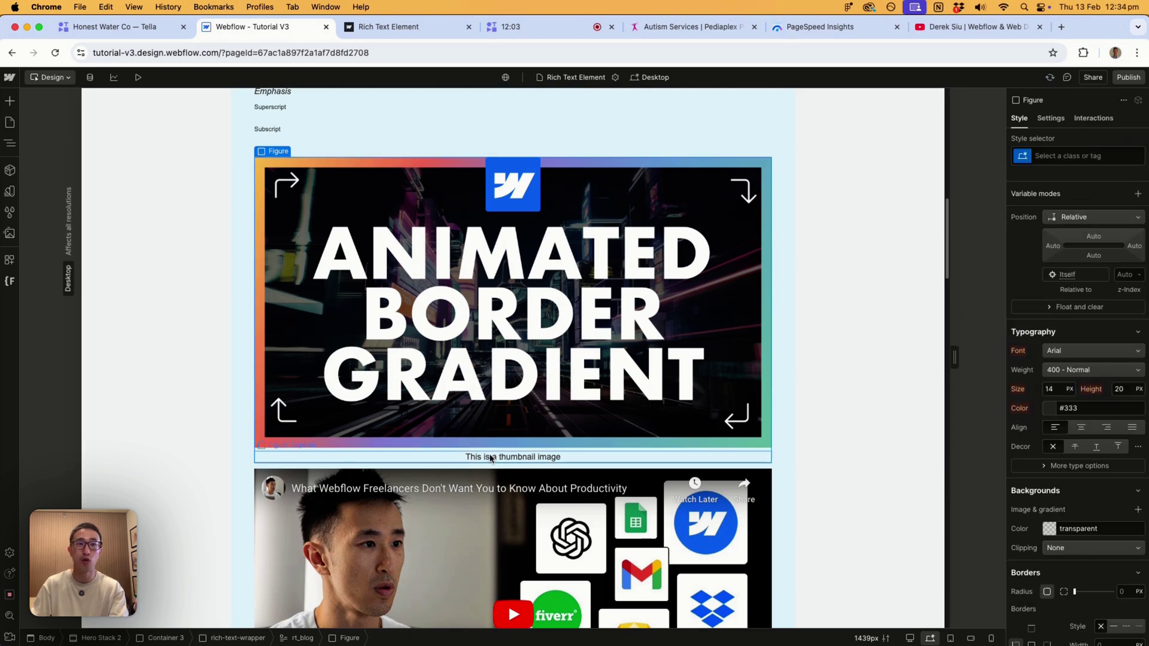
click(509, 455)
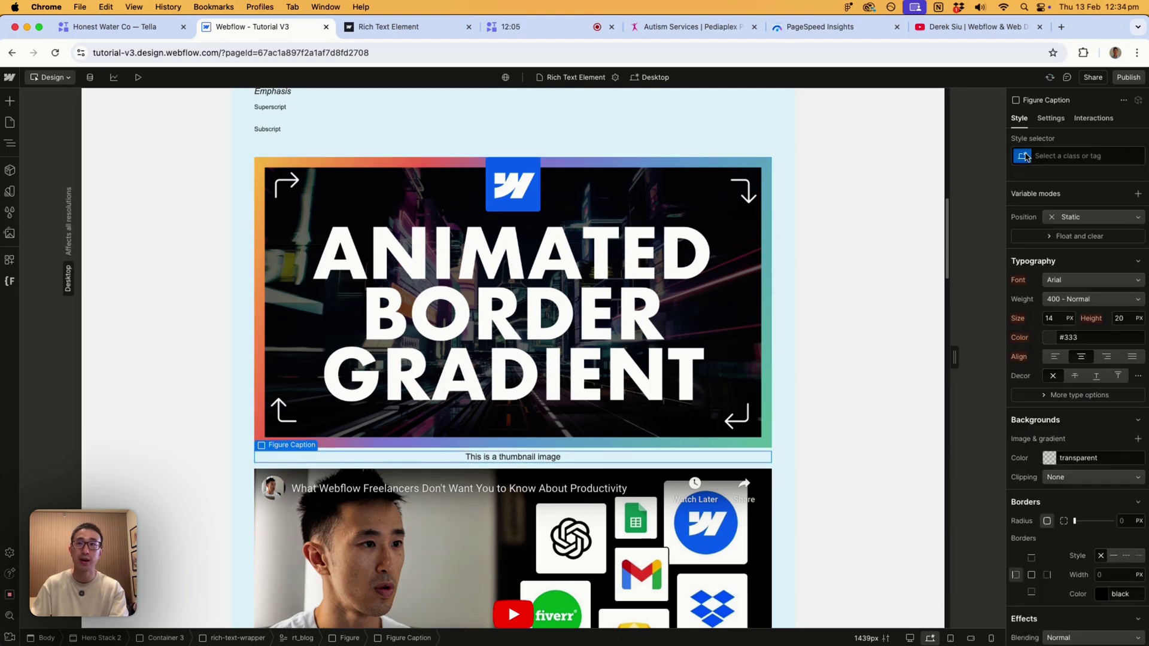
click(1025, 157)
click(1059, 231)
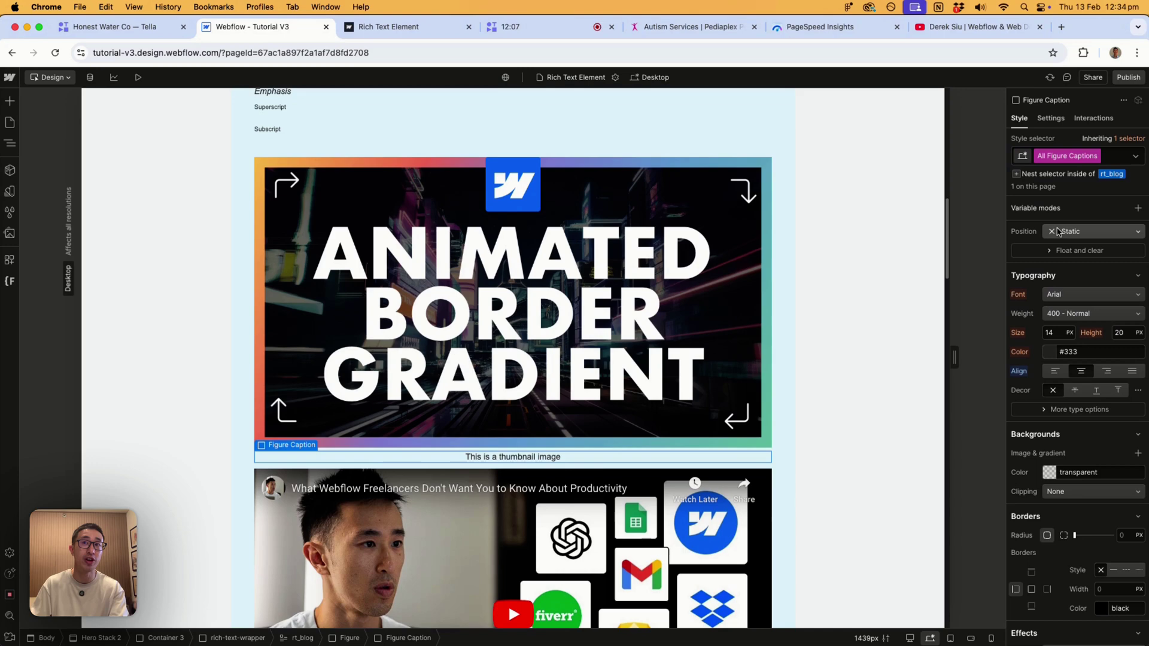
Set the figure captions' top margin to 1 rem and increase their top and bottom padding.
scroll(1064, 303, up, 5)
click(1079, 296)
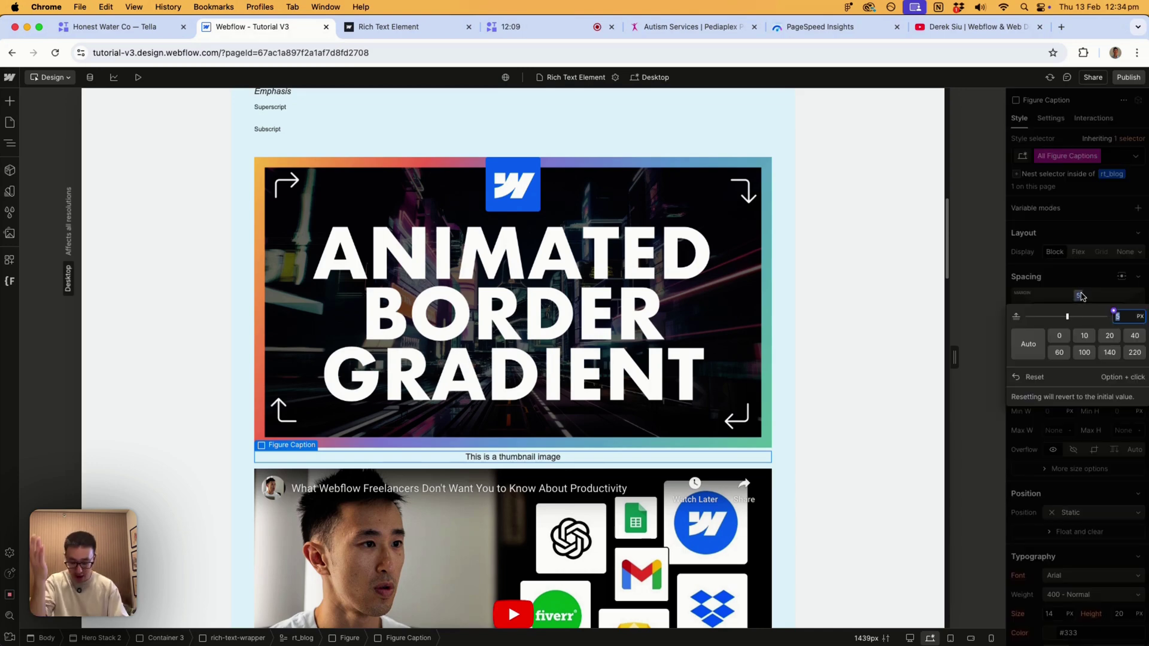
text(16)
key(Return)
scroll(1044, 421, down, 3)
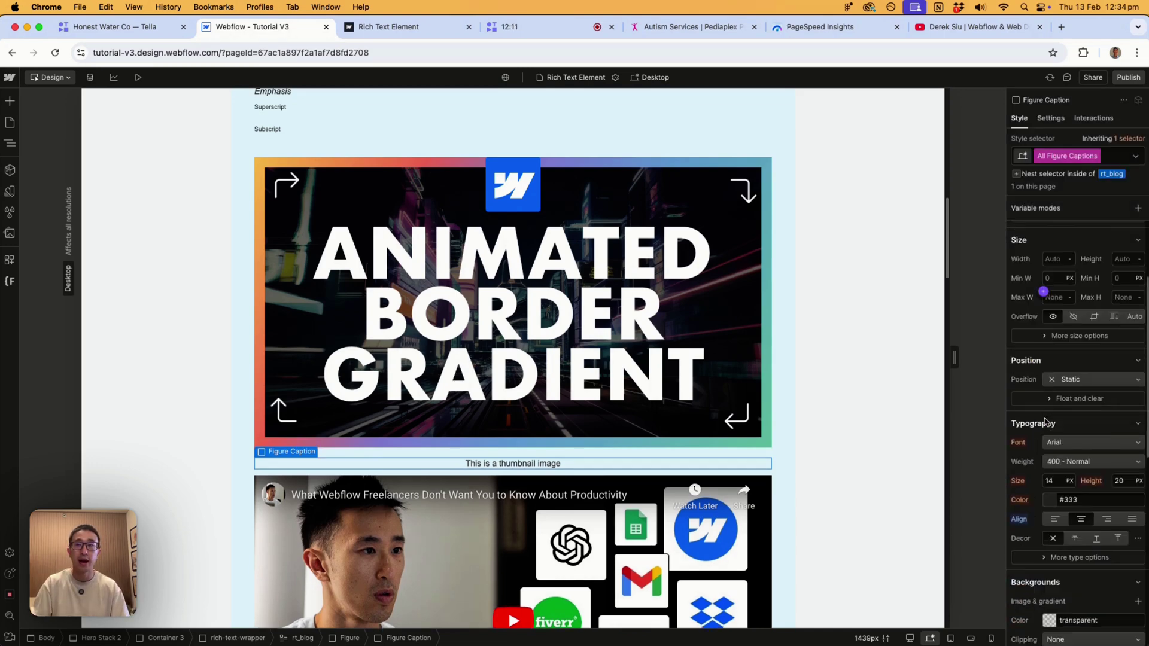
scroll(1047, 299, up, 3)
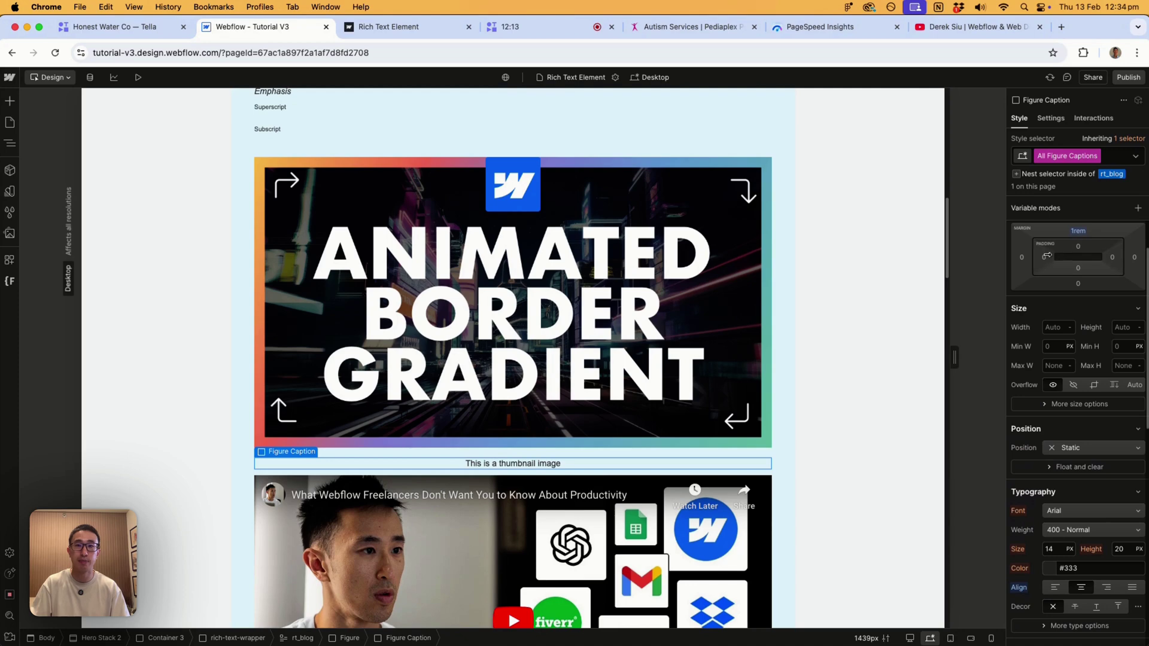
drag(1047, 255, 1048, 266)
Give figure captions a corner radius of 0.5 rem and a white background.
scroll(1107, 479, down, 5)
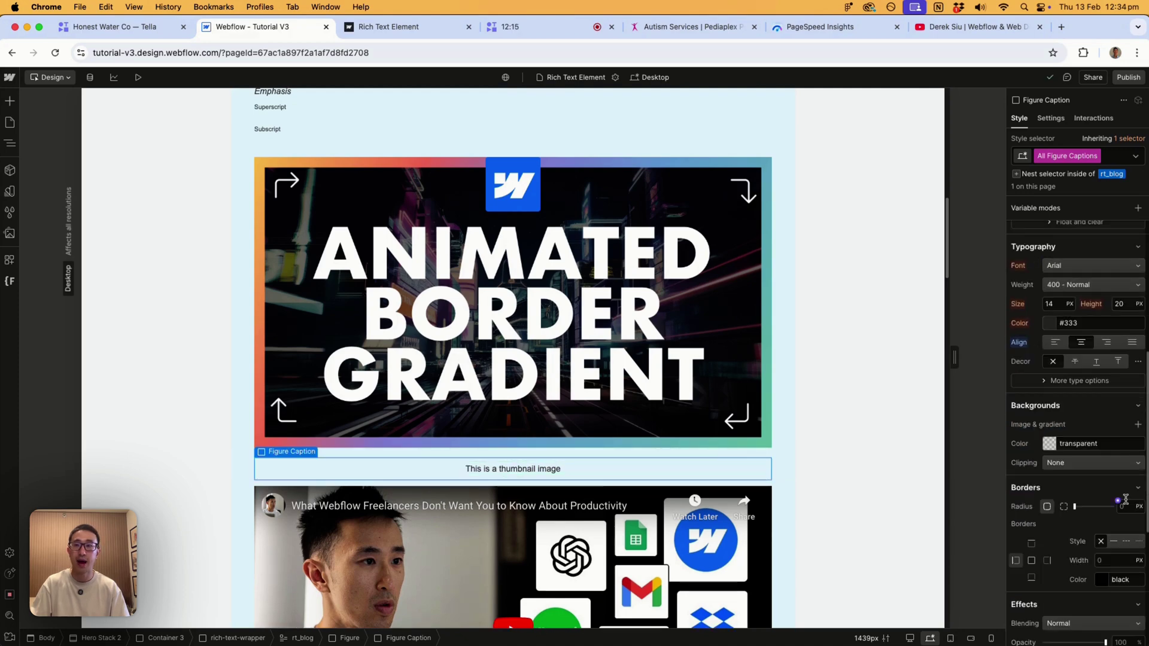
text(0.5rem)
key(Return)
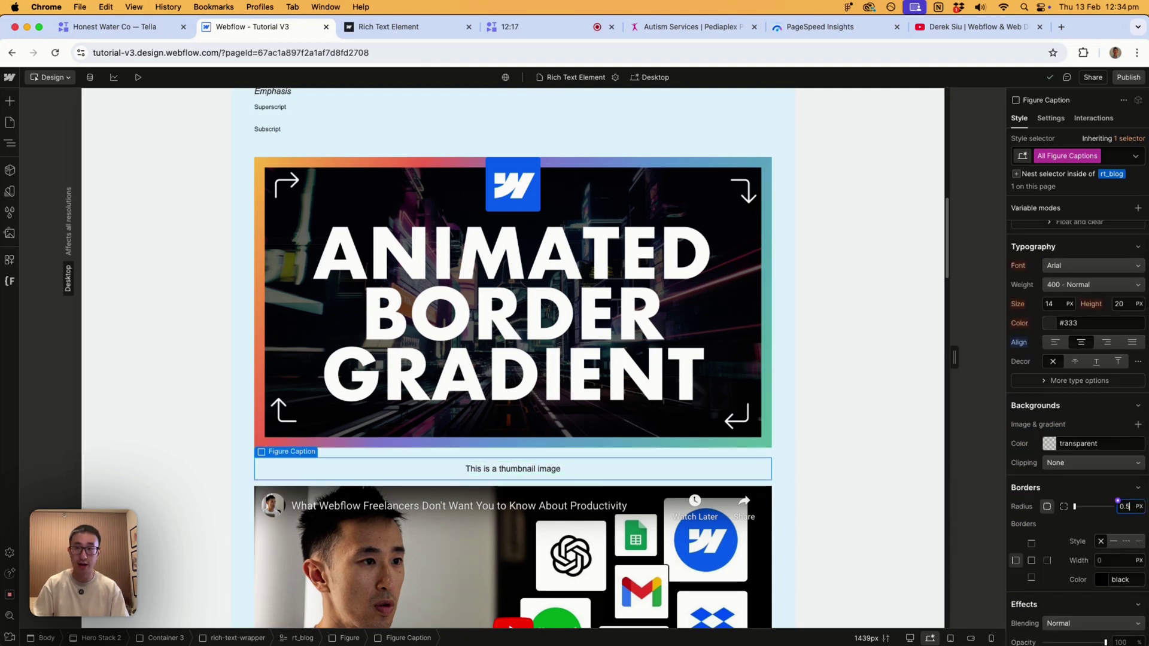
click(1052, 444)
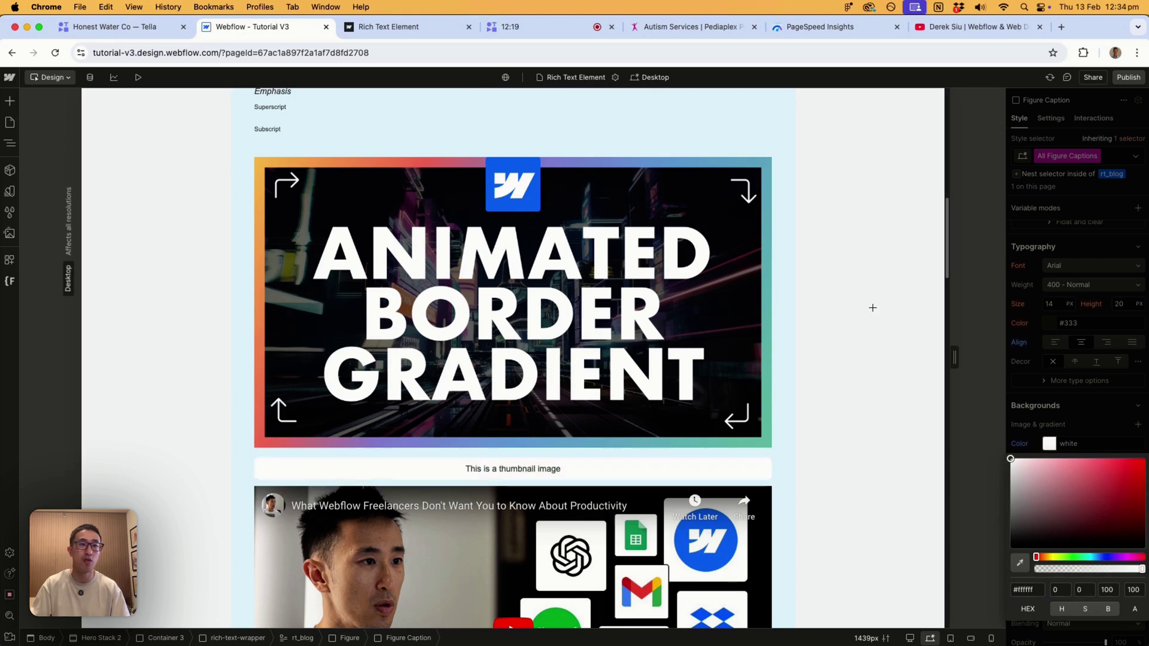
Set the figure captions' font size to 1.3 rem, italicize the text and set the line height to 2.
click(1082, 313)
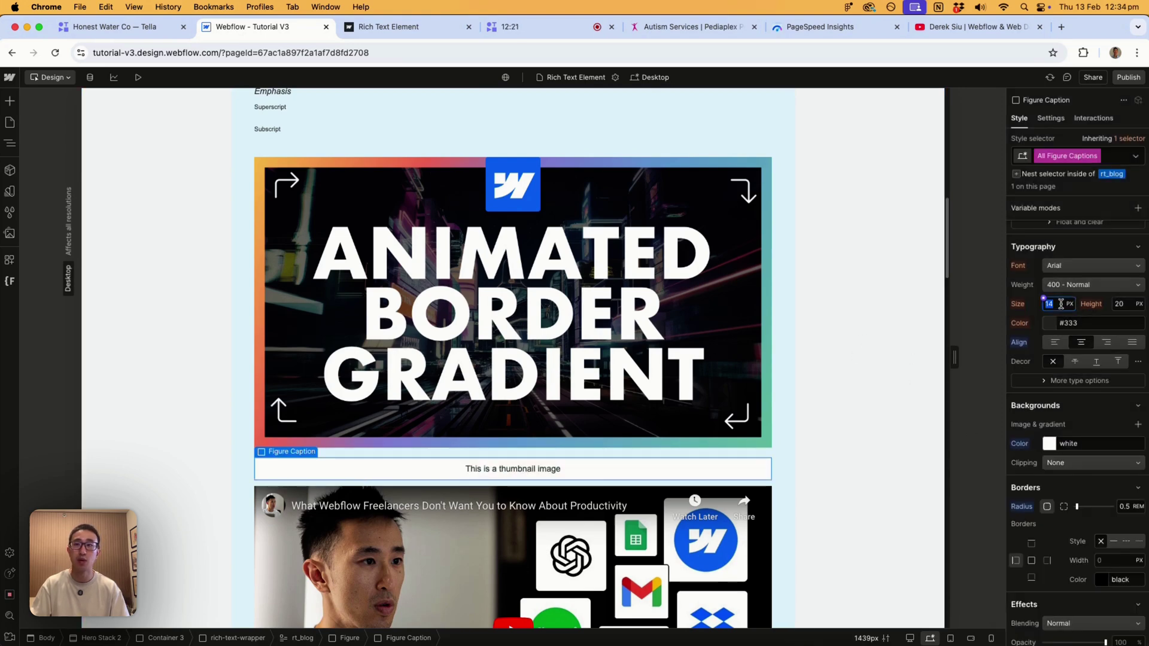
text(1.3rem)
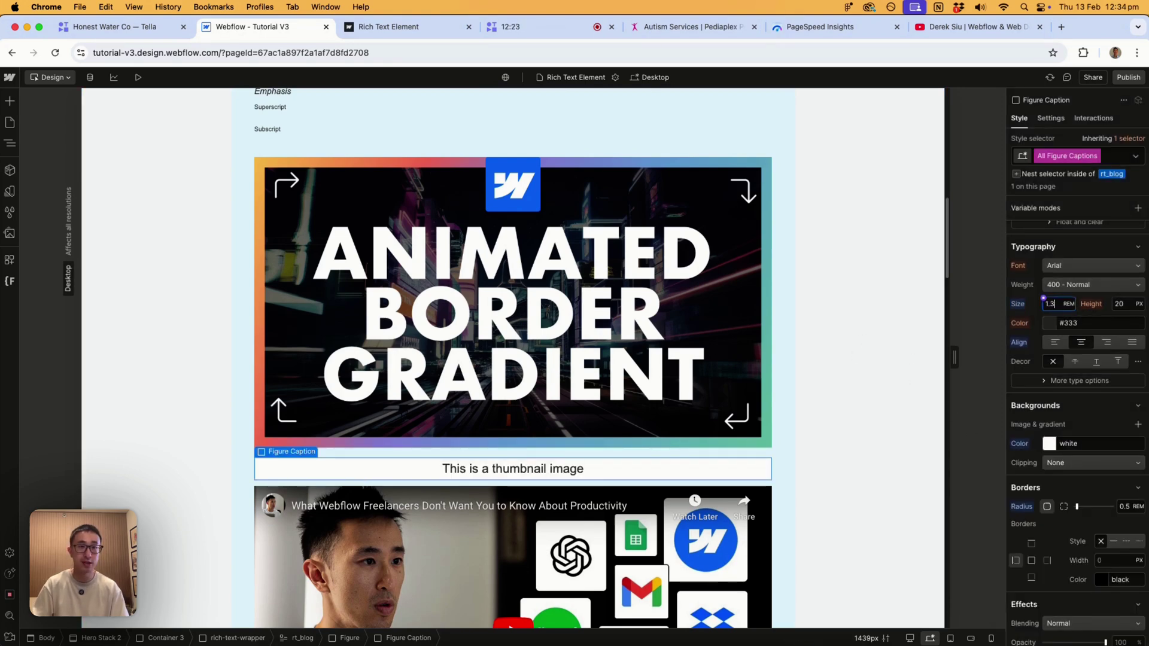
scroll(1087, 340, up, 2)
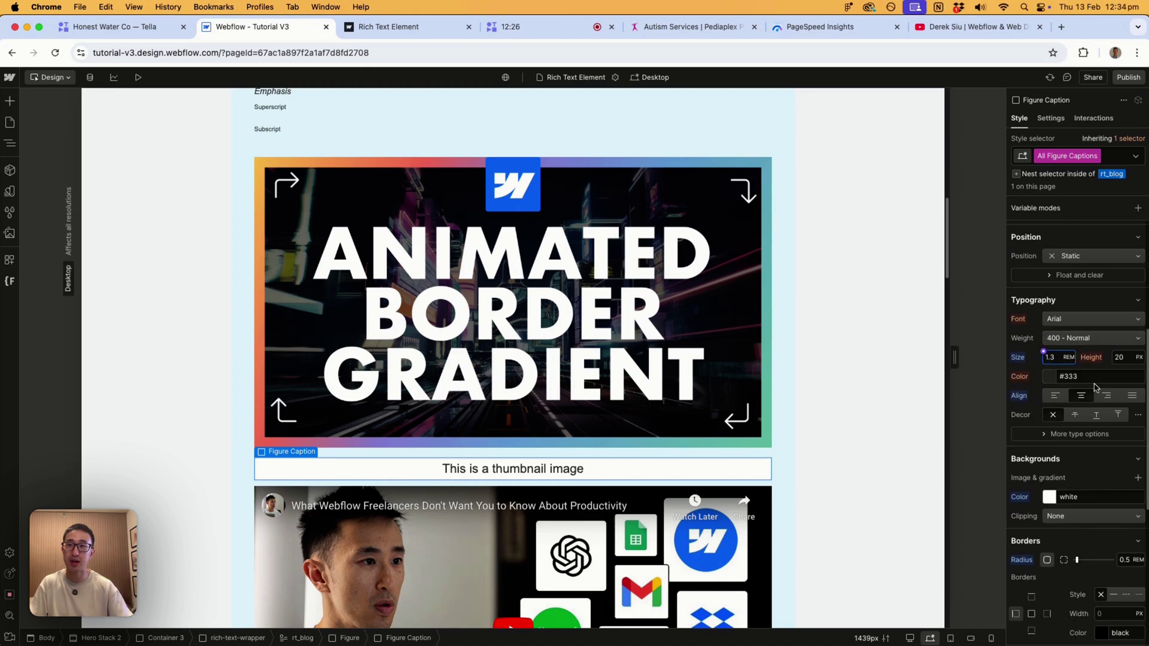
click(1063, 435)
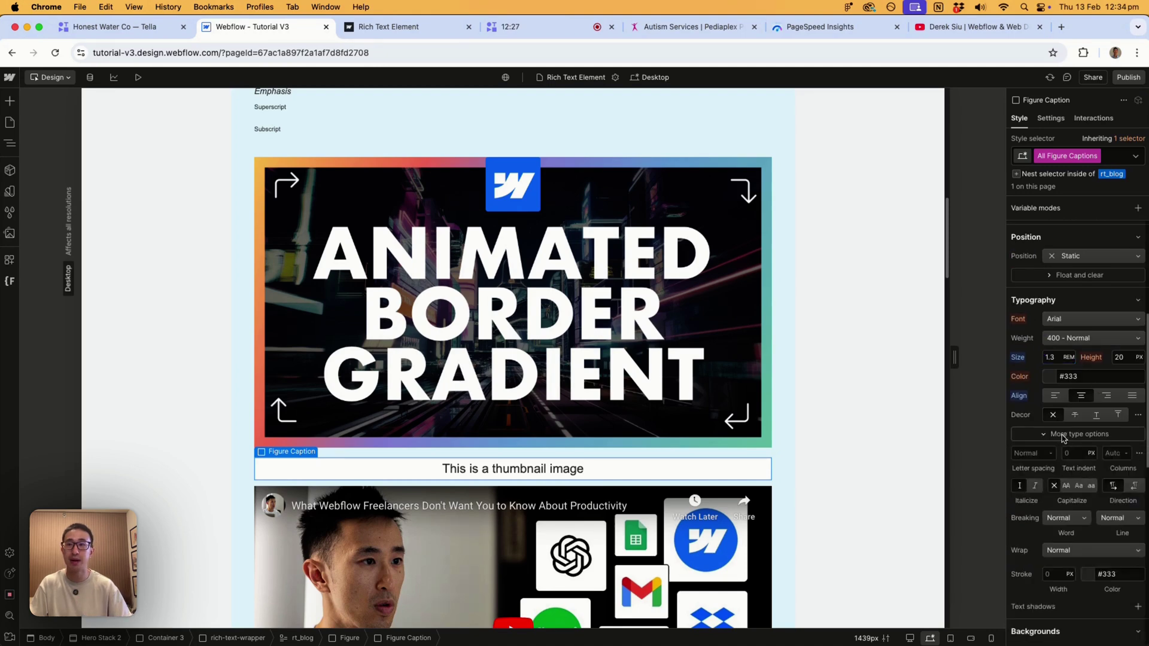
click(1035, 487)
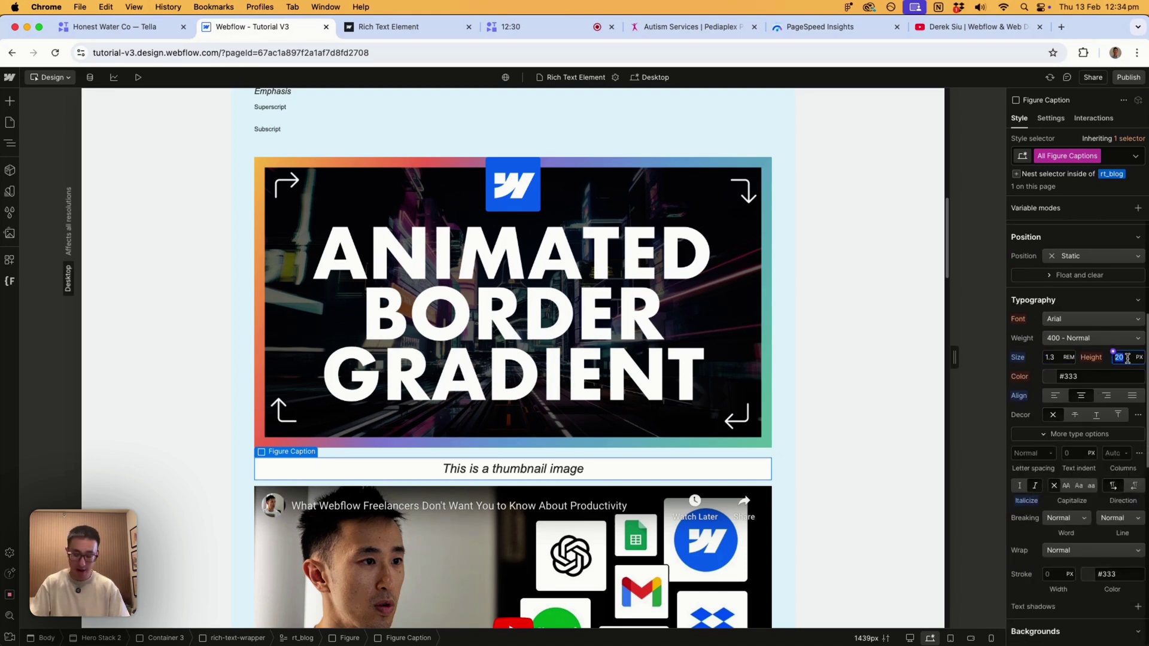
text(2)
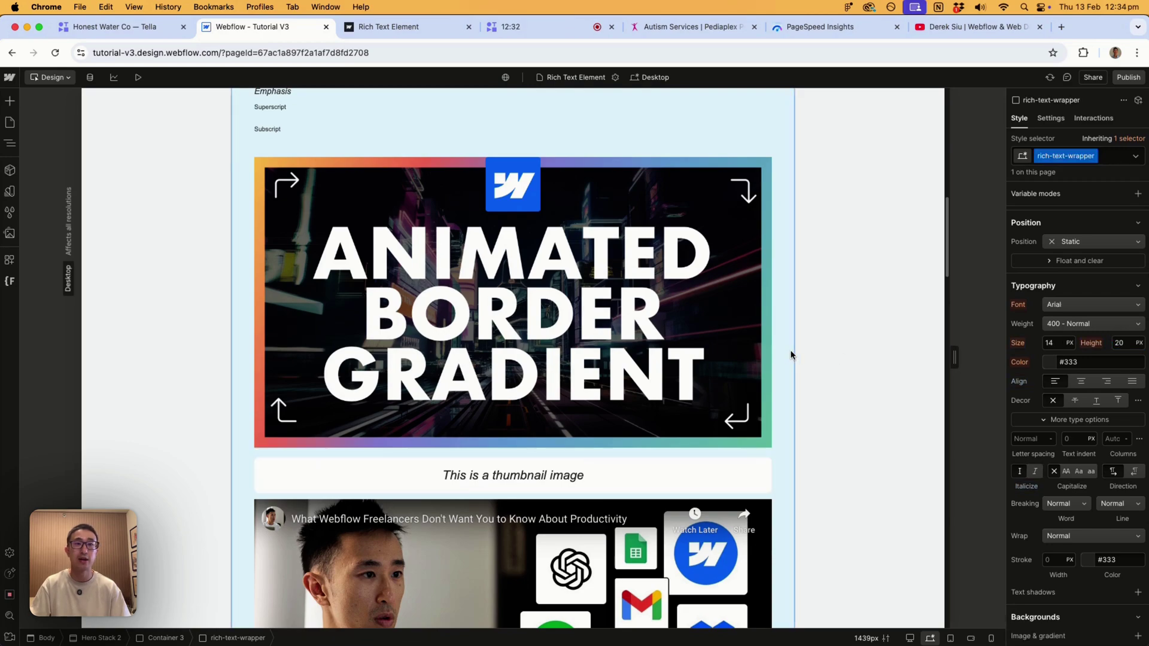
click(836, 338)
Look over the whole styled rich text block, from its headings and block quote to the captioned image and video.
scroll(836, 340, up, 4)
scroll(835, 341, up, 10)
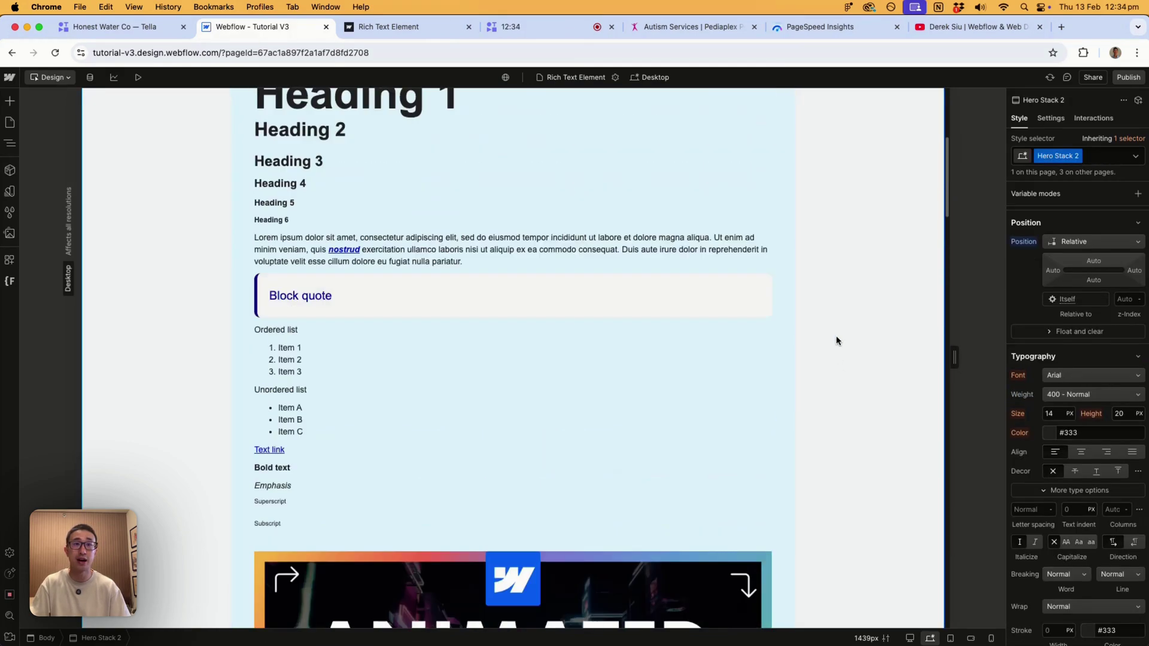
scroll(836, 340, down, 9)
scroll(836, 338, down, 15)
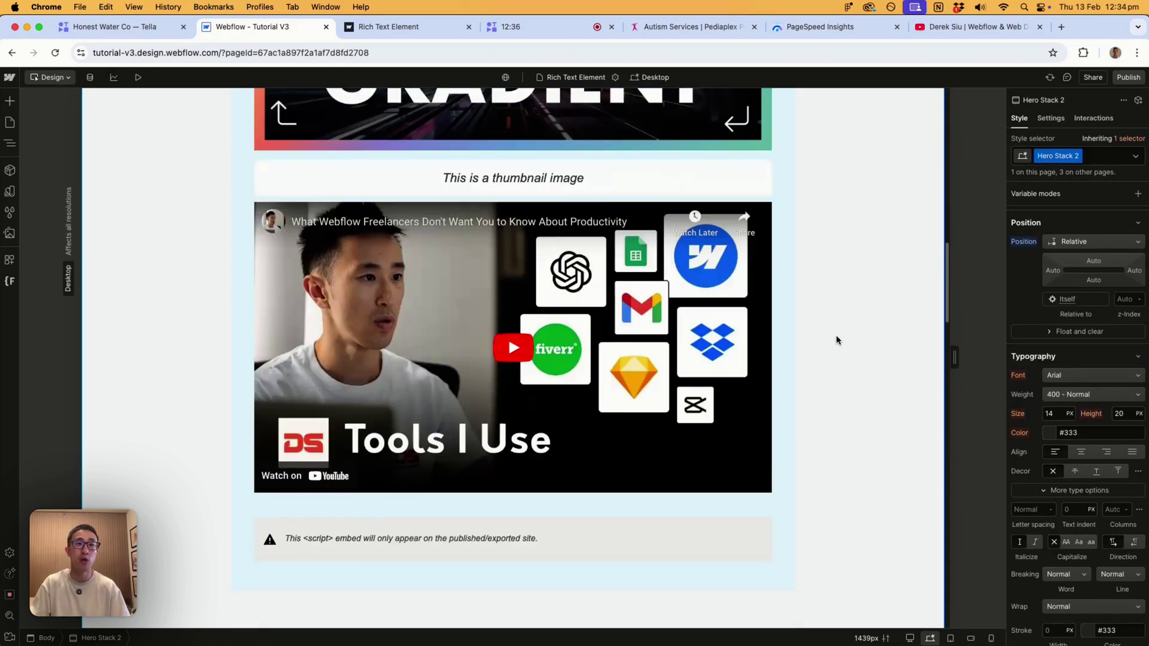
click(636, 396)
scroll(636, 396, up, 8)
scroll(638, 396, up, 15)
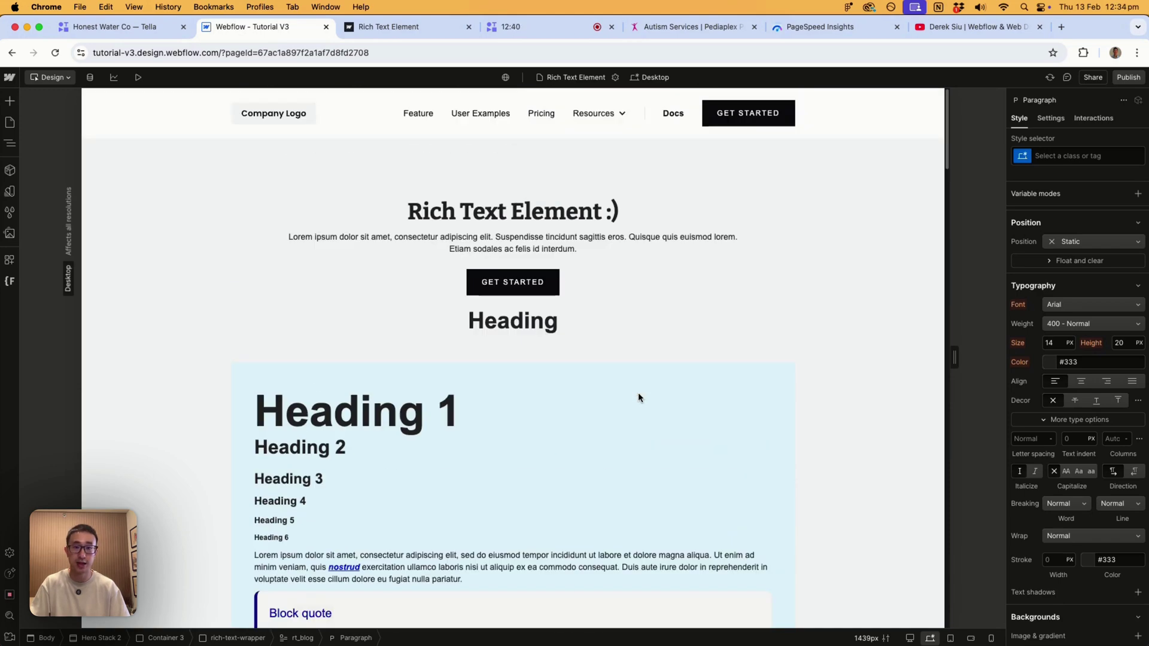
scroll(638, 397, down, 20)
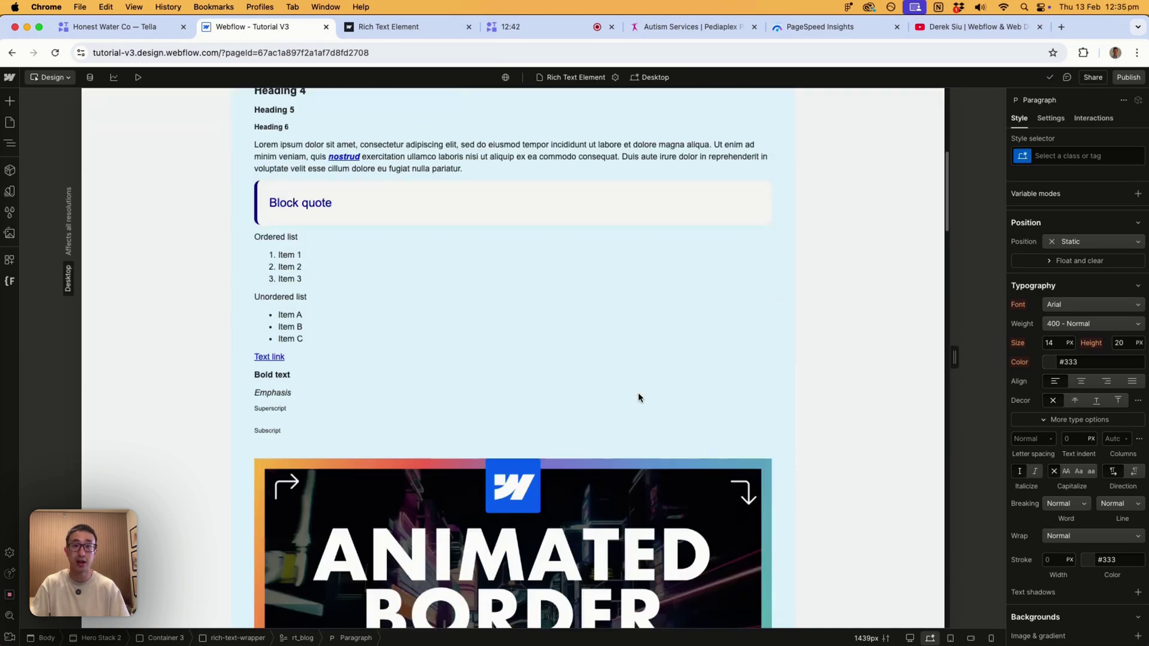
scroll(637, 396, down, 4)
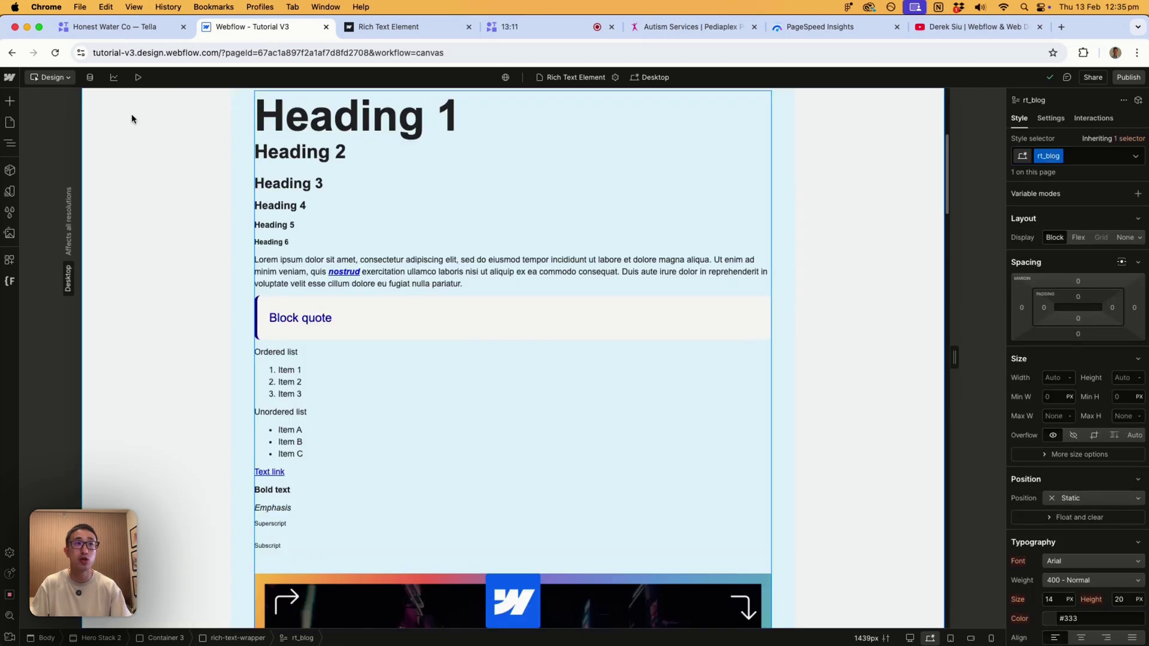
Create a new CMS collection named Blog with the URL blog.
click(89, 77)
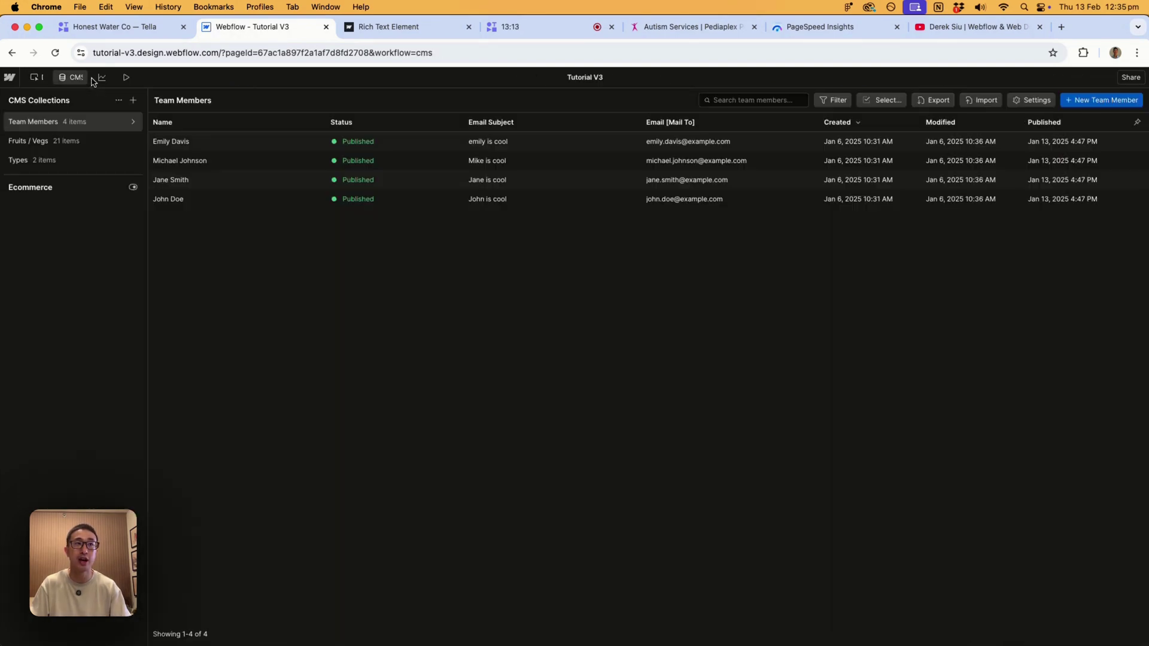
click(133, 100)
click(304, 219)
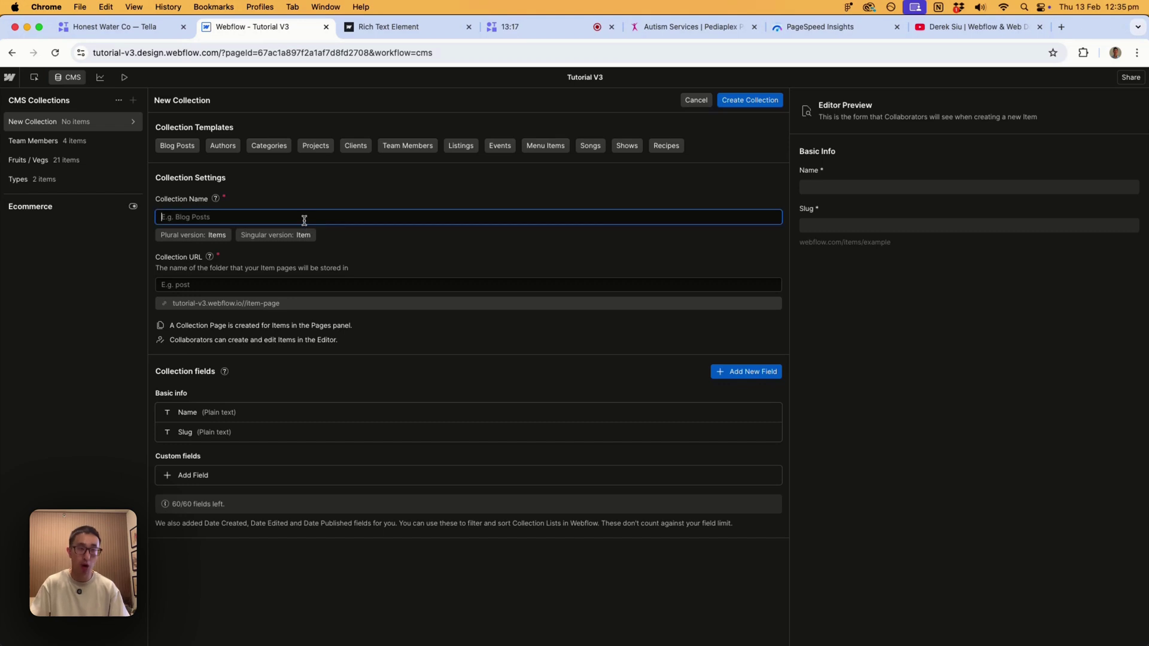
text(Blog)
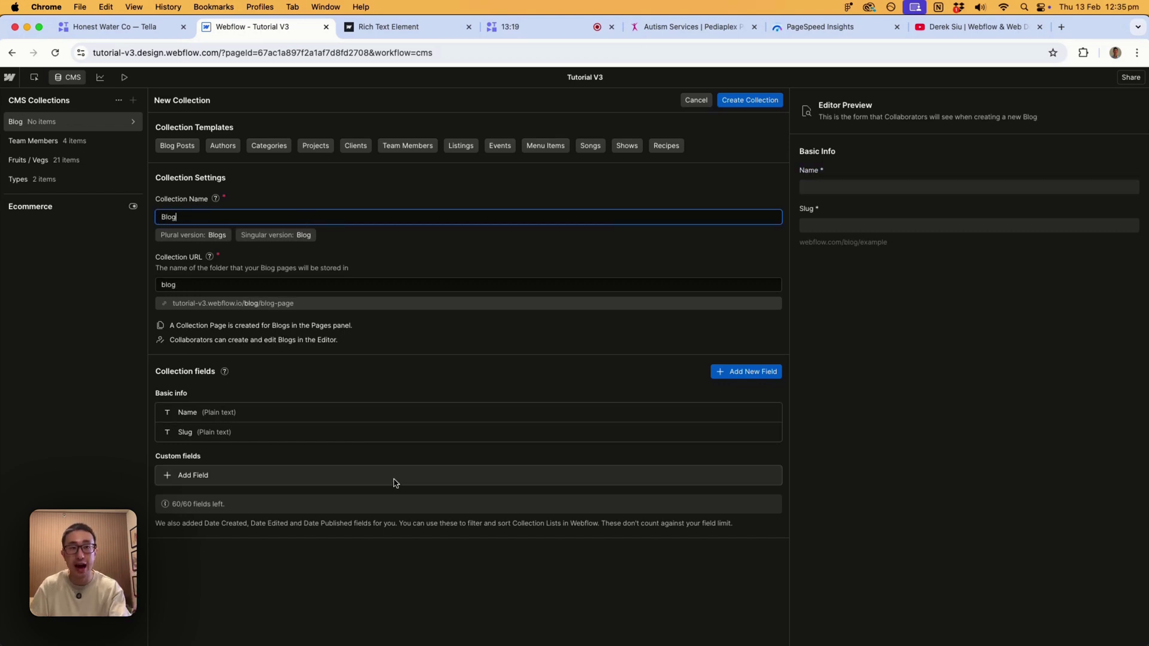
click(749, 100)
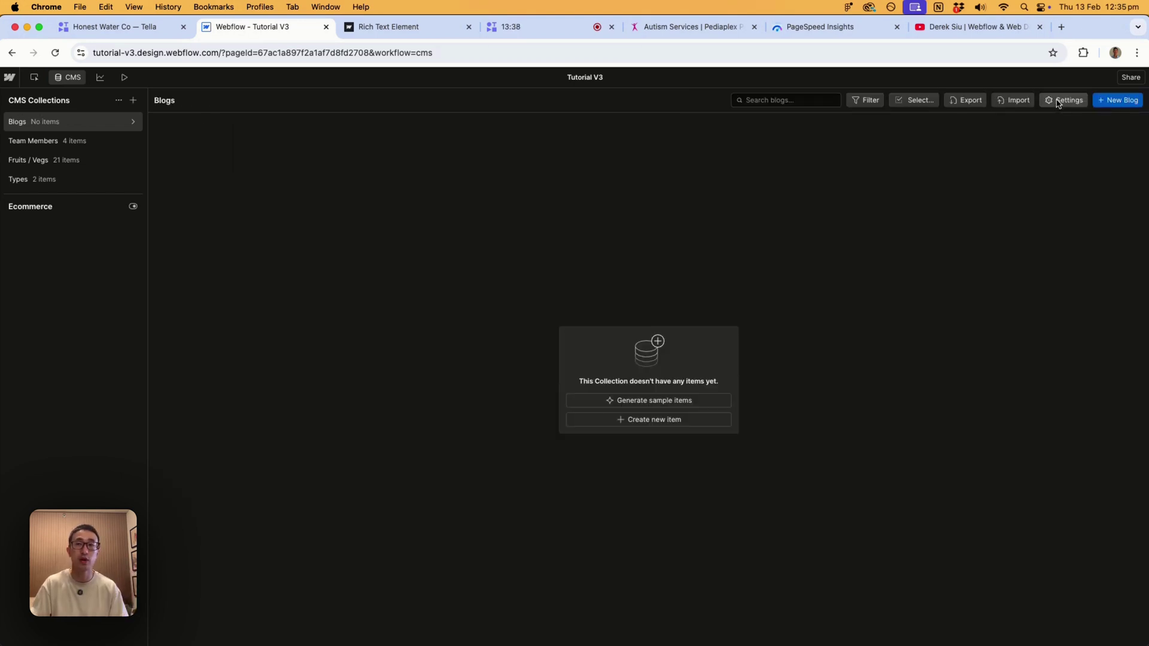
Add a rich text custom field labelled Content to the Blogs collection and save the collection.
click(1057, 102)
click(285, 454)
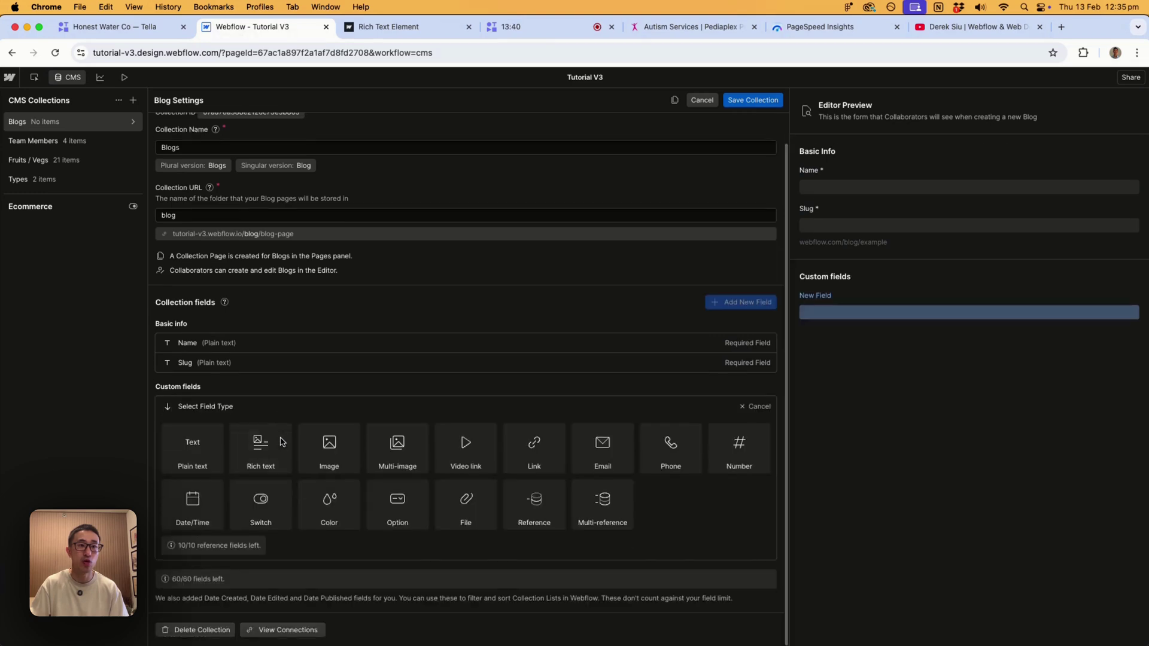
click(264, 443)
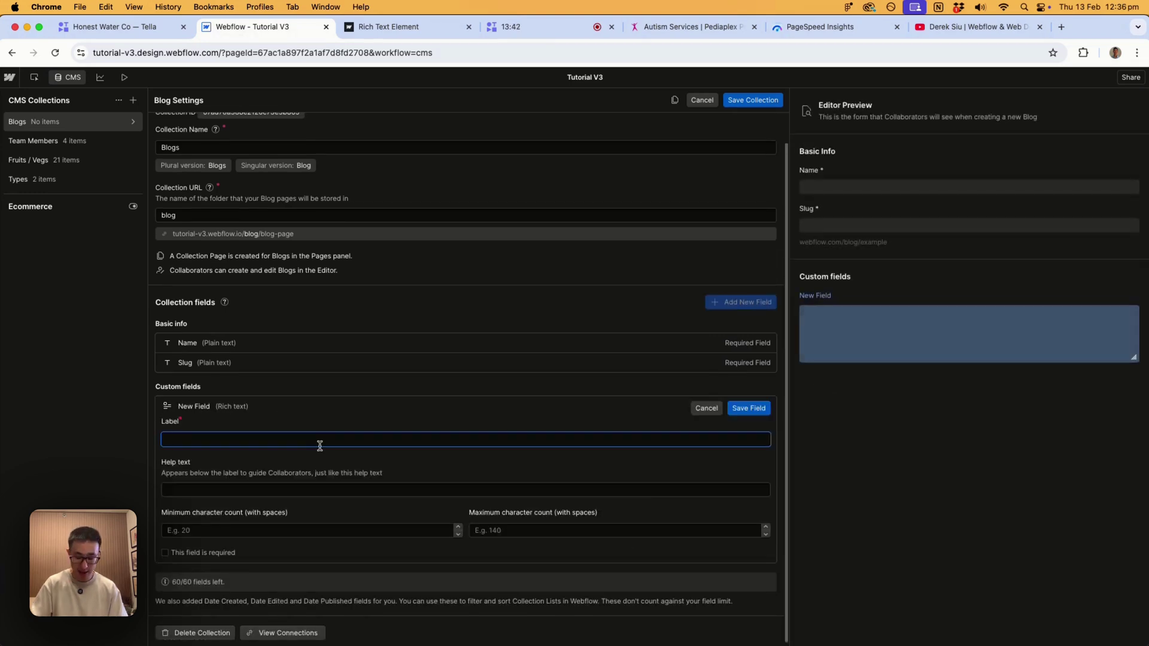
text(Content)
key(Return)
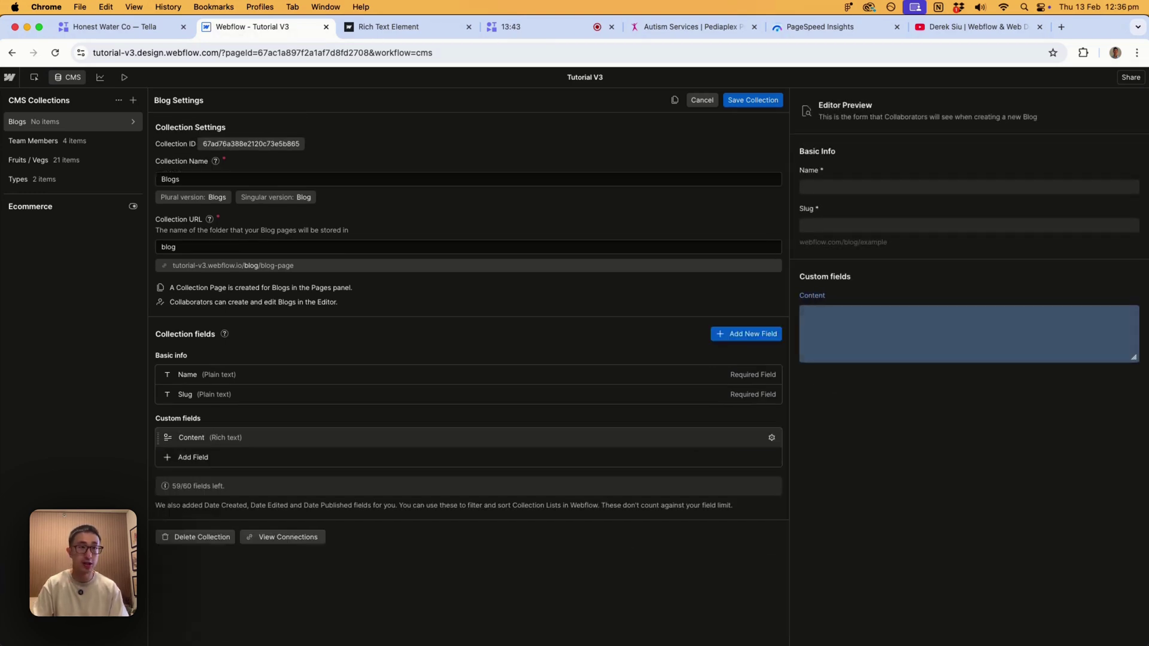
click(757, 101)
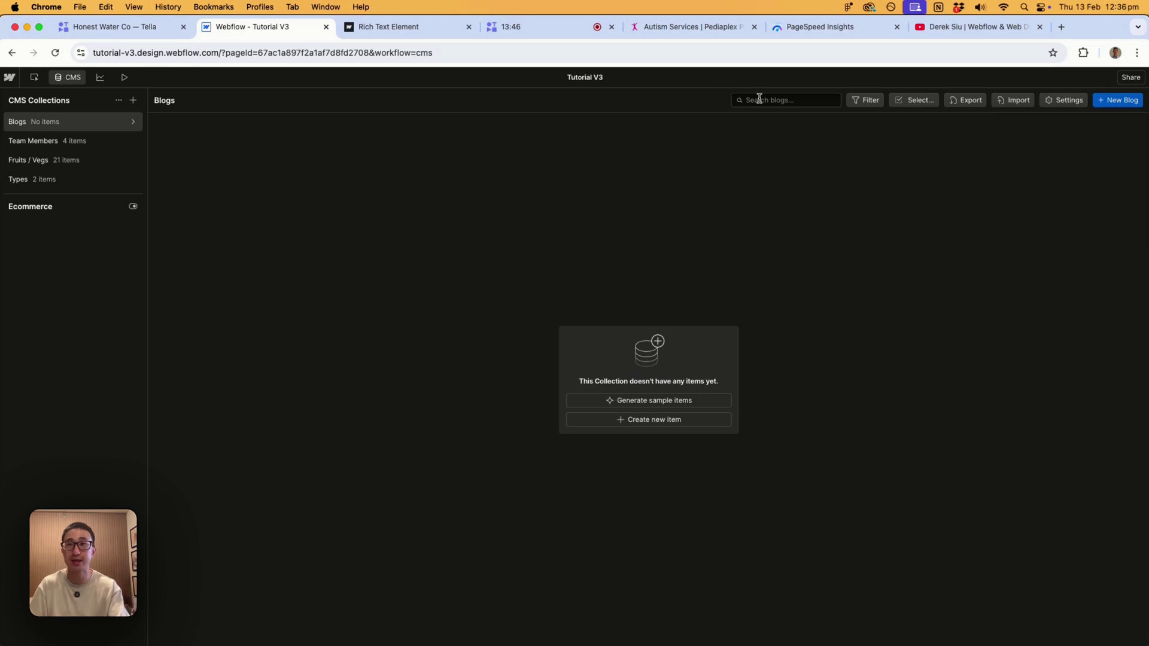
Start a new item in the Blogs collection and name it Big Chungus.
click(1116, 100)
click(370, 163)
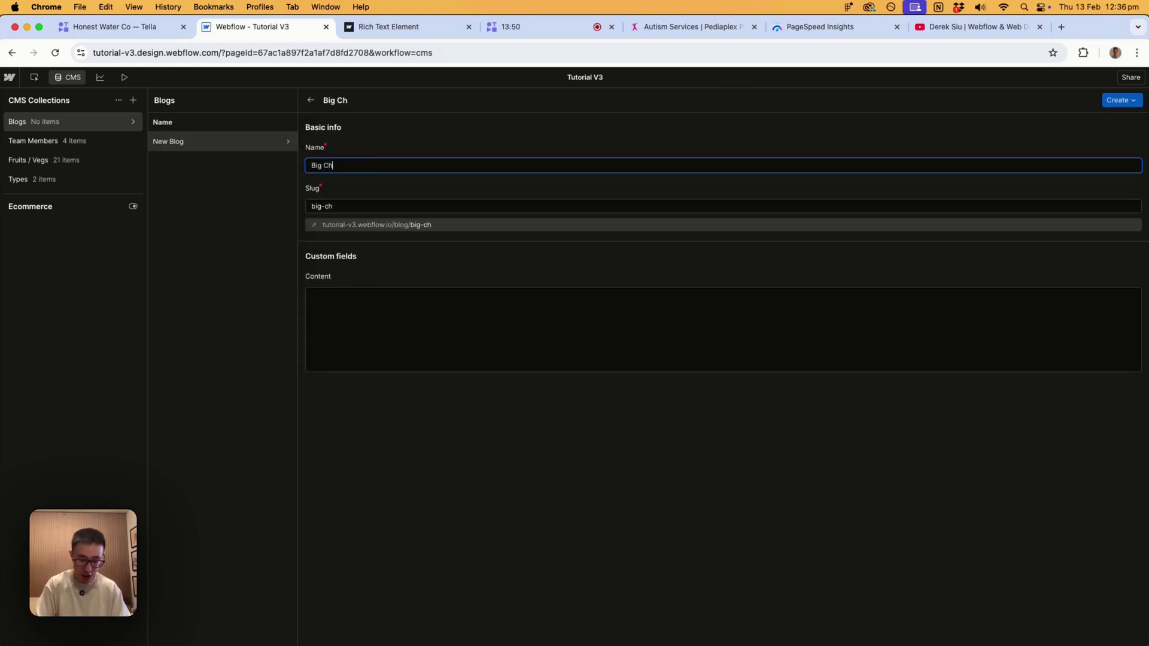
click(358, 290)
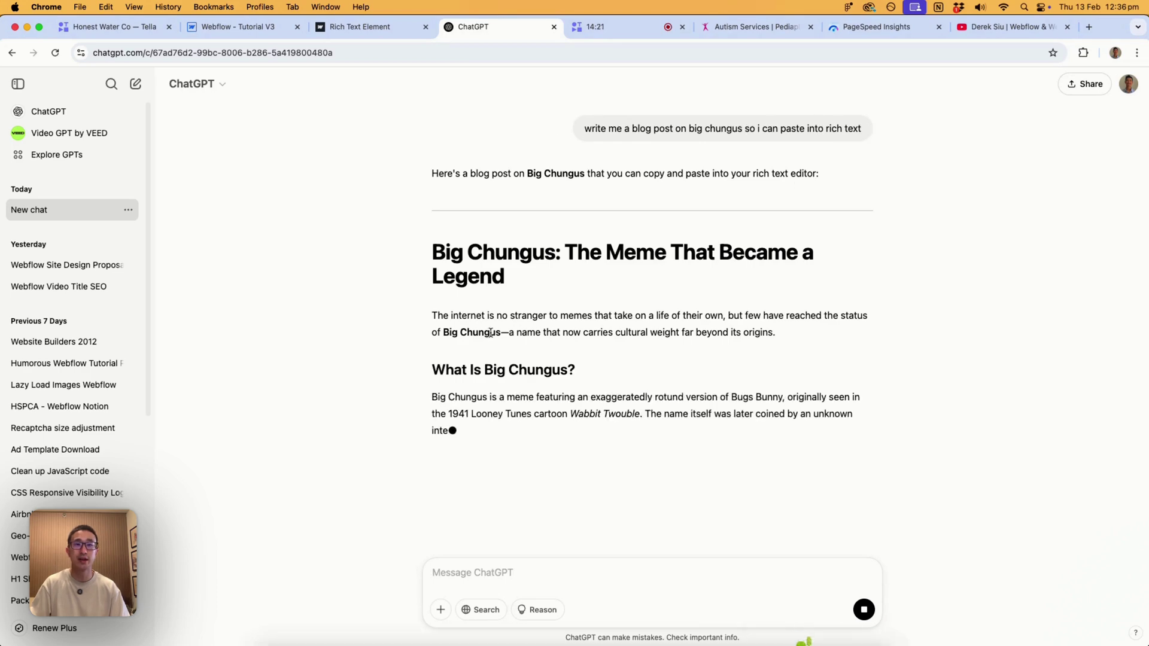
Copy the full Big Chungus blog post generated in ChatGPT, from its title through the conclusion, and return to Webflow.
drag(427, 171, 690, 416)
key(super+c)
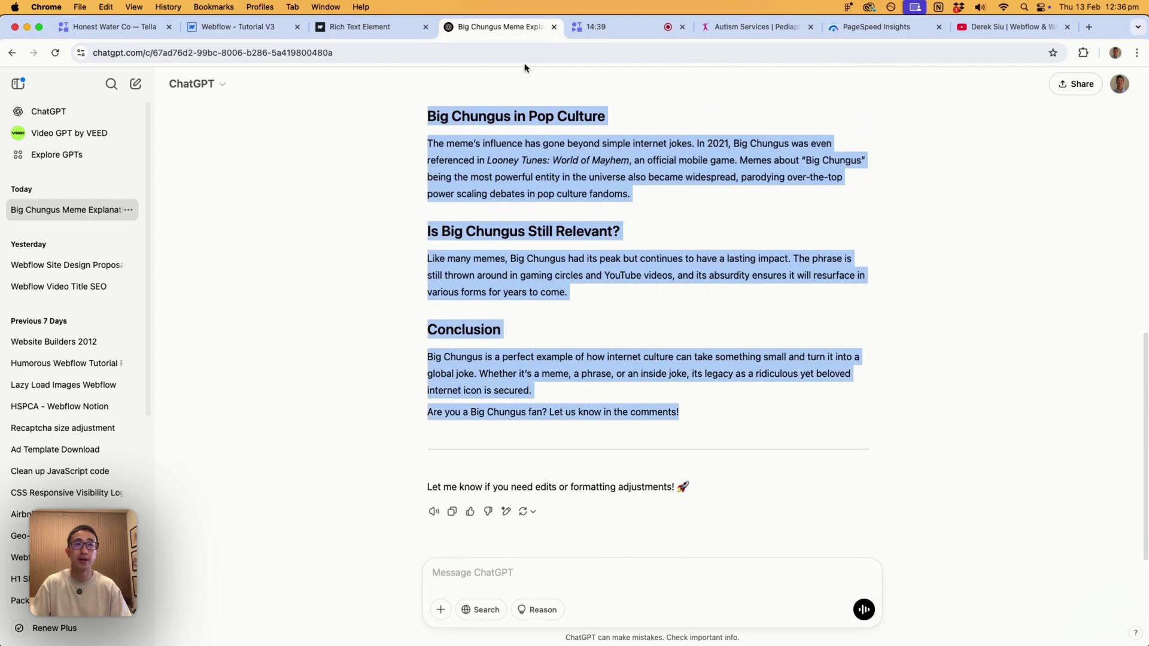
click(260, 30)
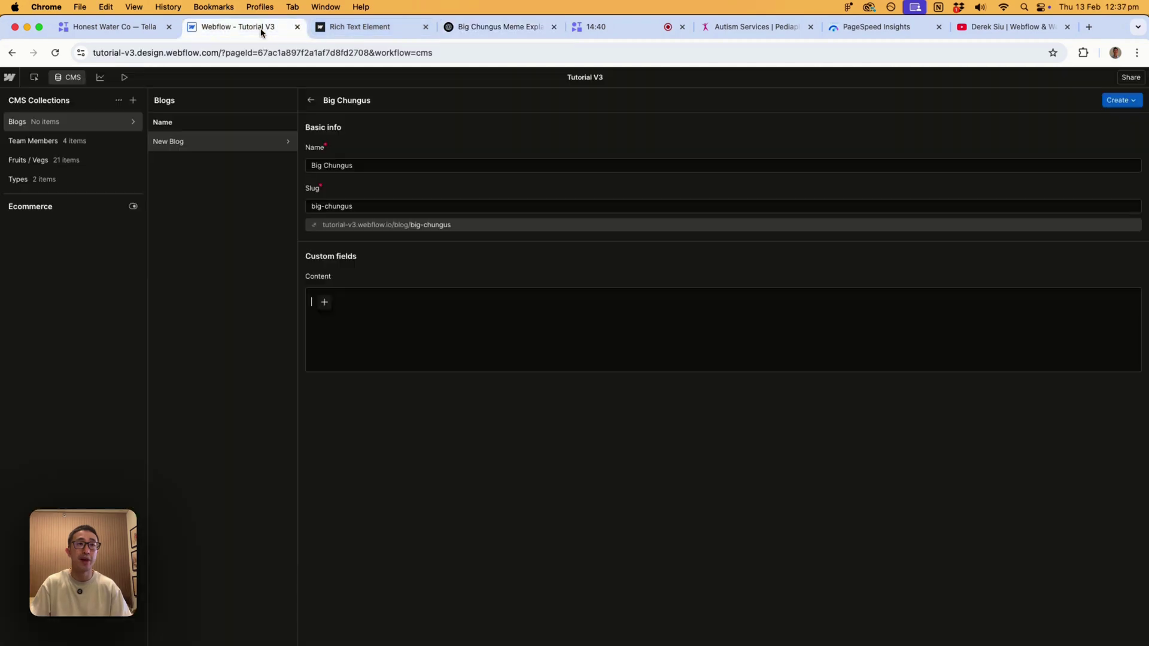
Paste the copied blog post into the Big Chungus item's Content field and queue the item to publish.
click(481, 314)
key(super+v)
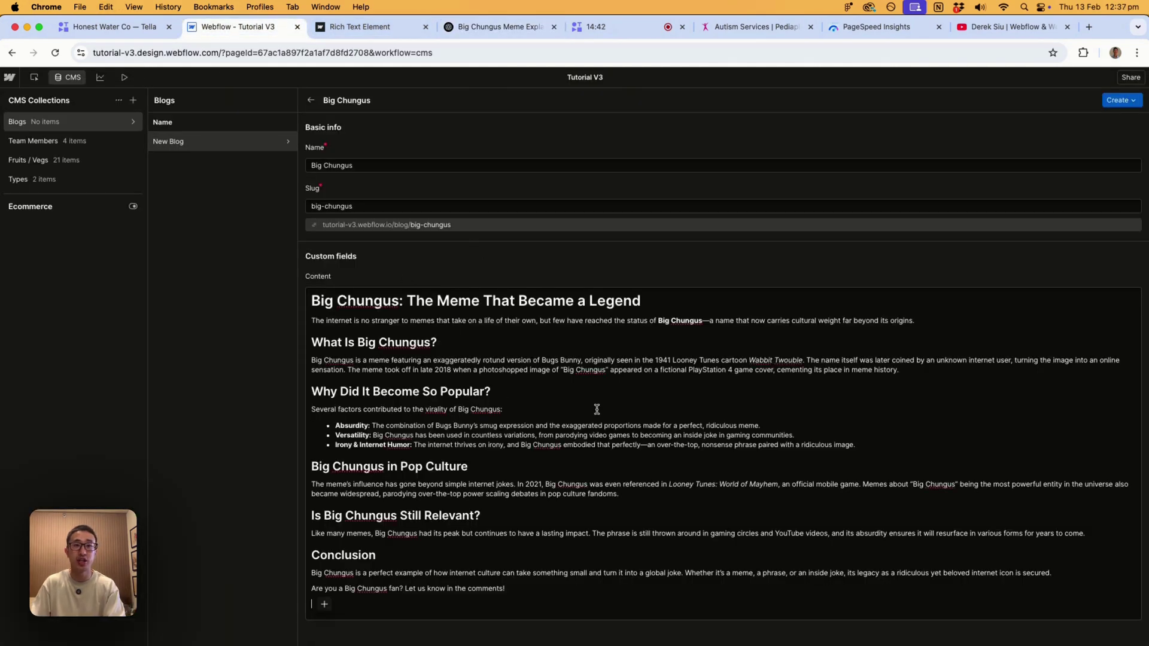
click(1100, 105)
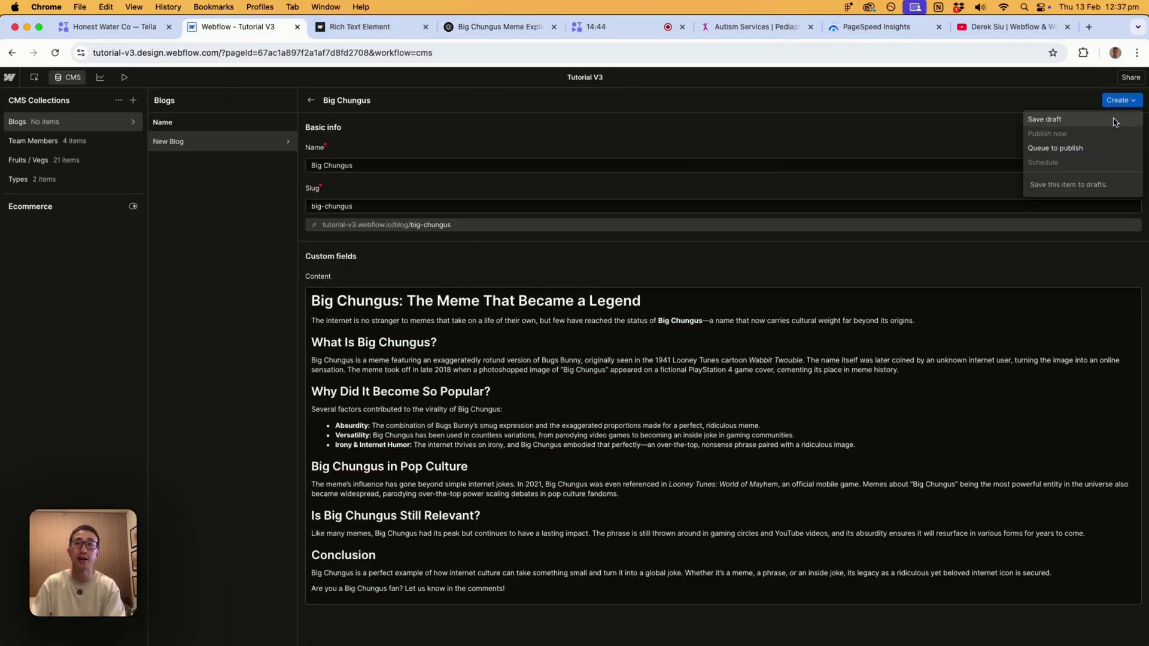
click(1101, 146)
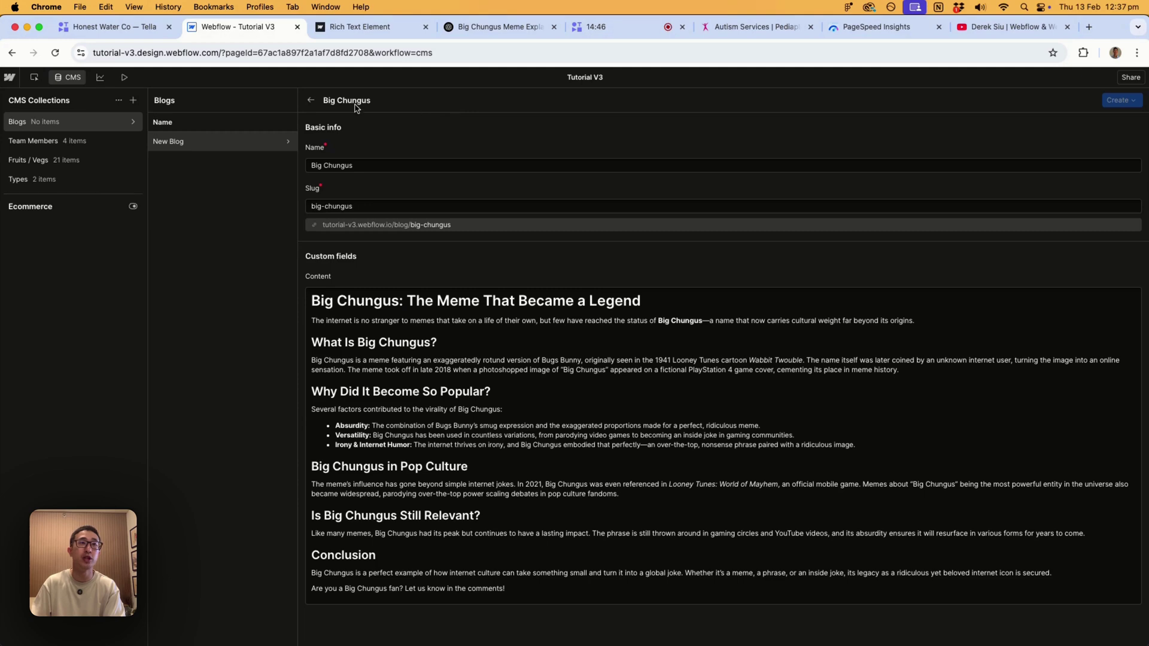
Open the Blogs Template collection page in the designer and add a Rich Text element to its body.
click(73, 77)
click(10, 122)
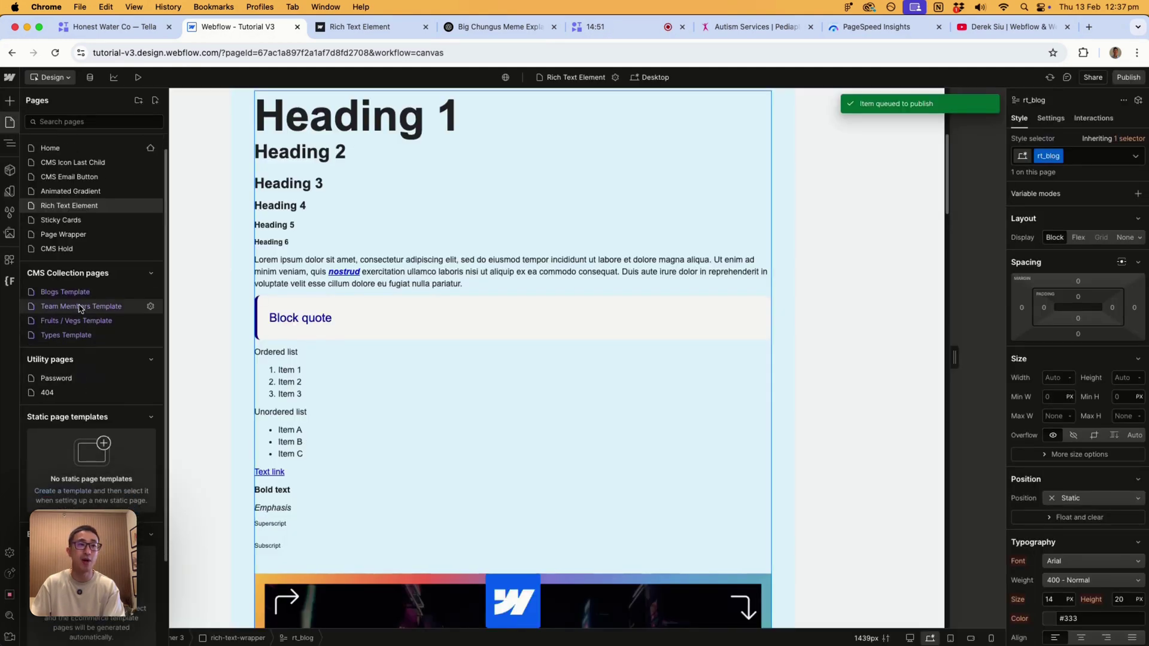
click(66, 292)
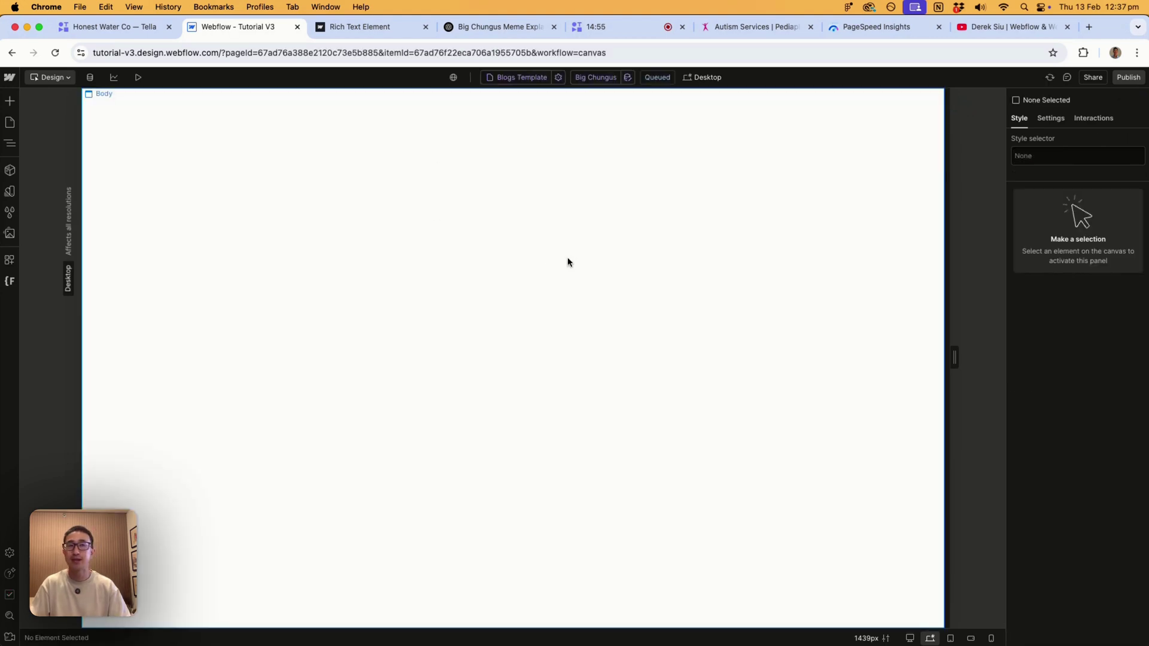
click(567, 259)
key(super+k)
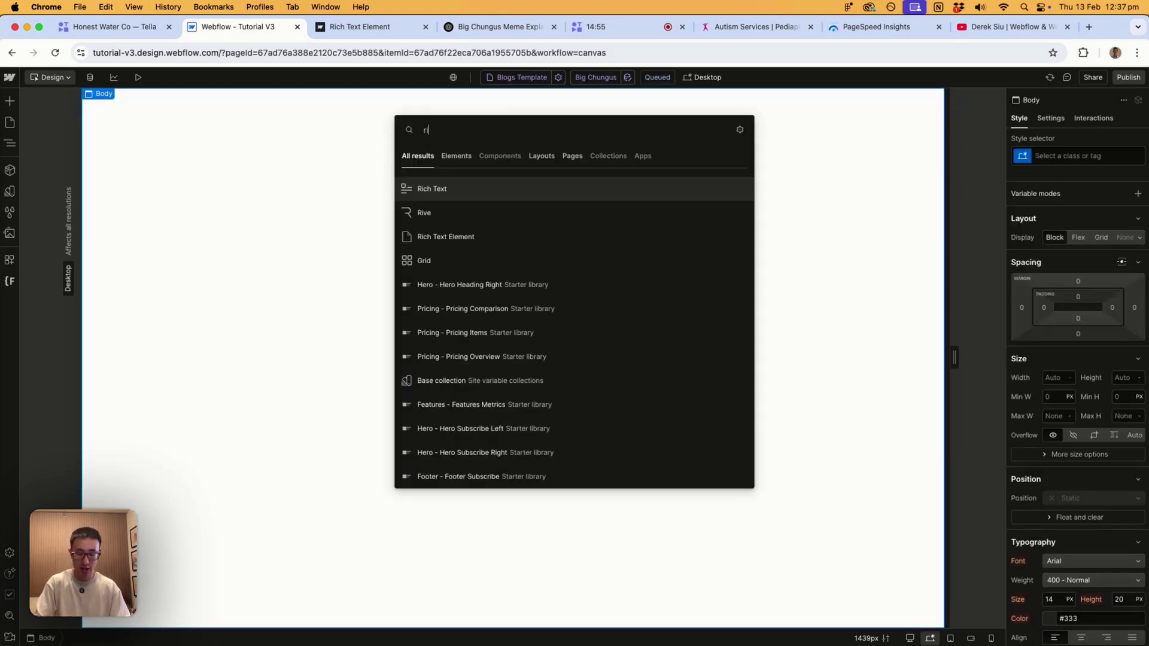
key(Escape)
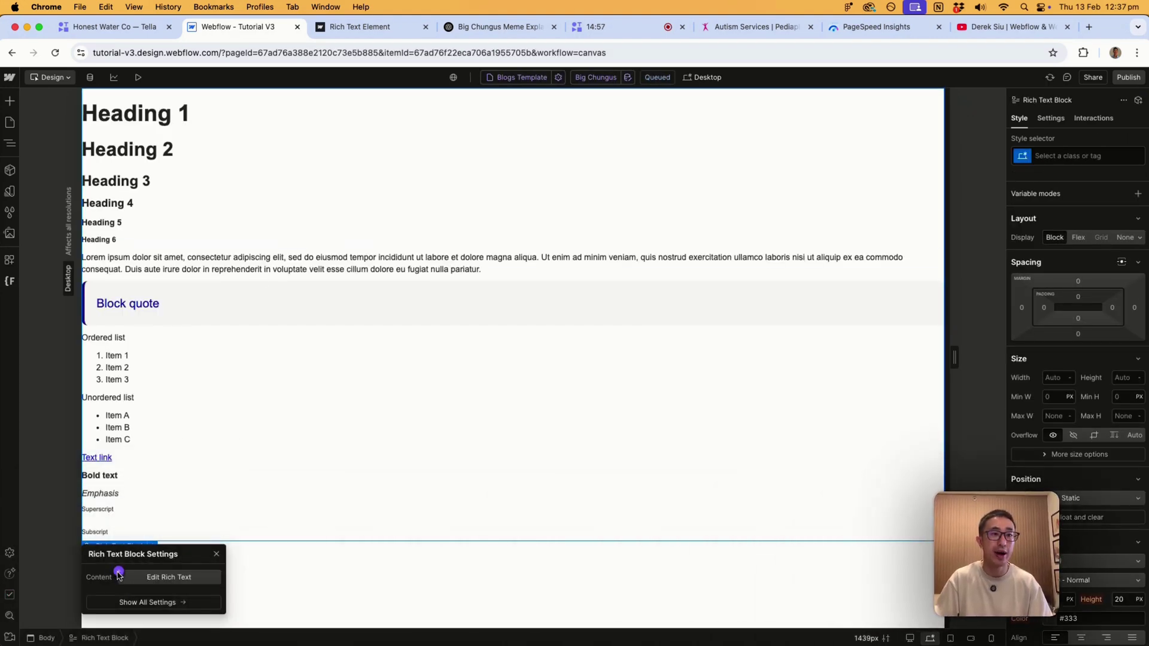
Connect the new rich text block's content to the Blogs collection's Content field.
drag(133, 562, 458, 220)
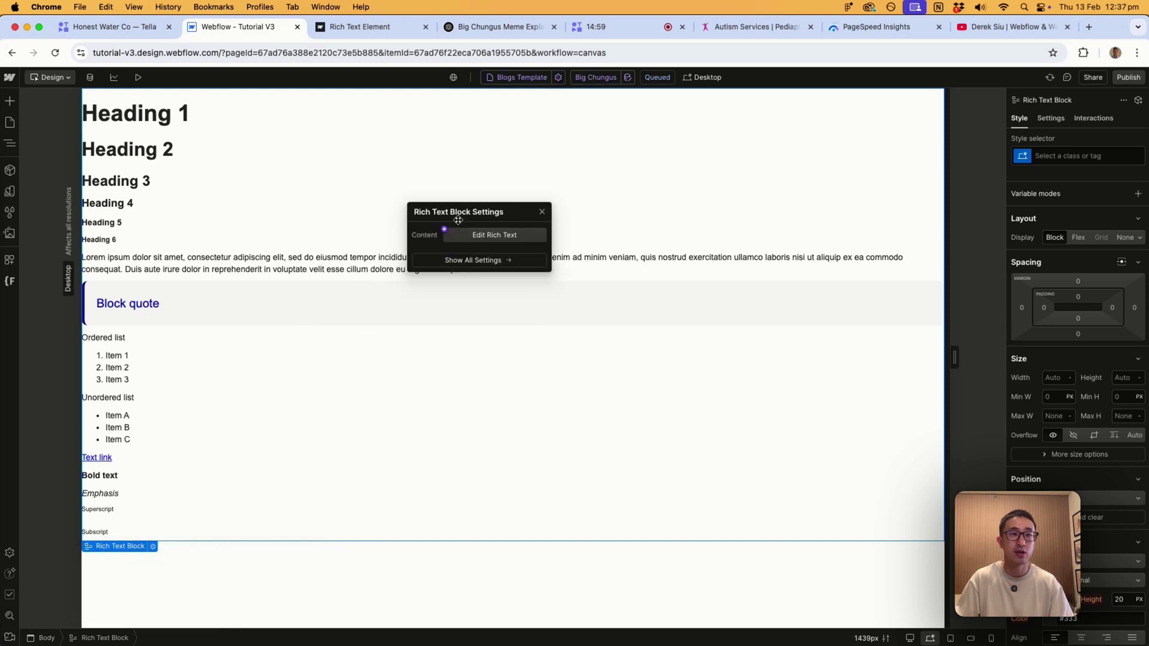
click(443, 233)
click(449, 275)
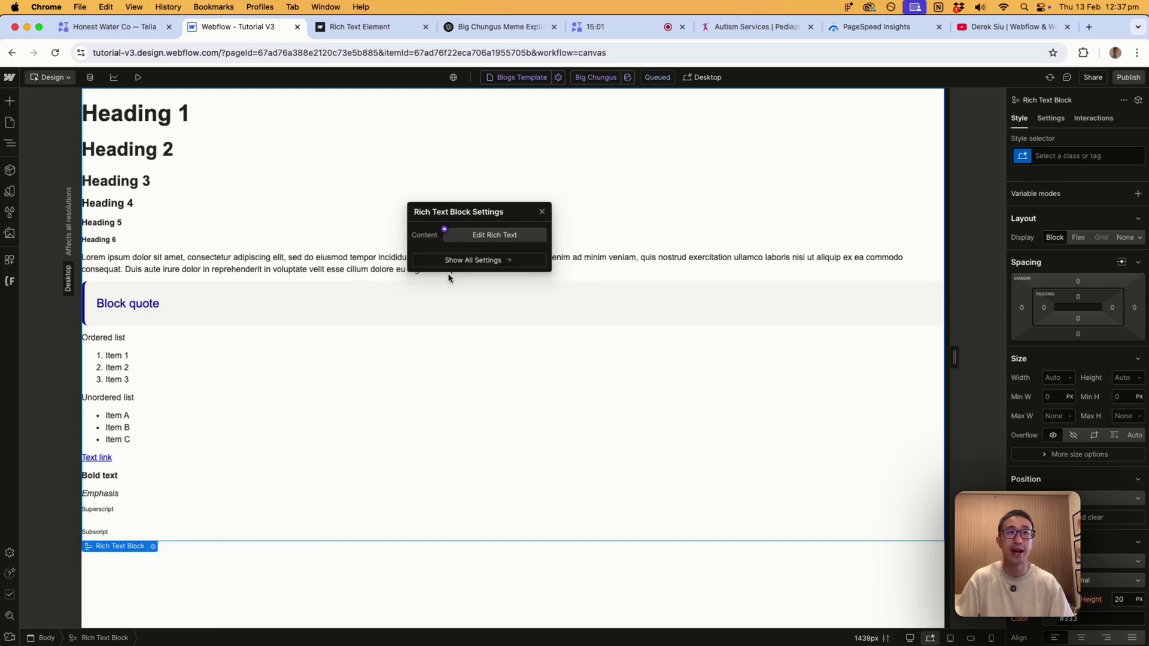
click(420, 317)
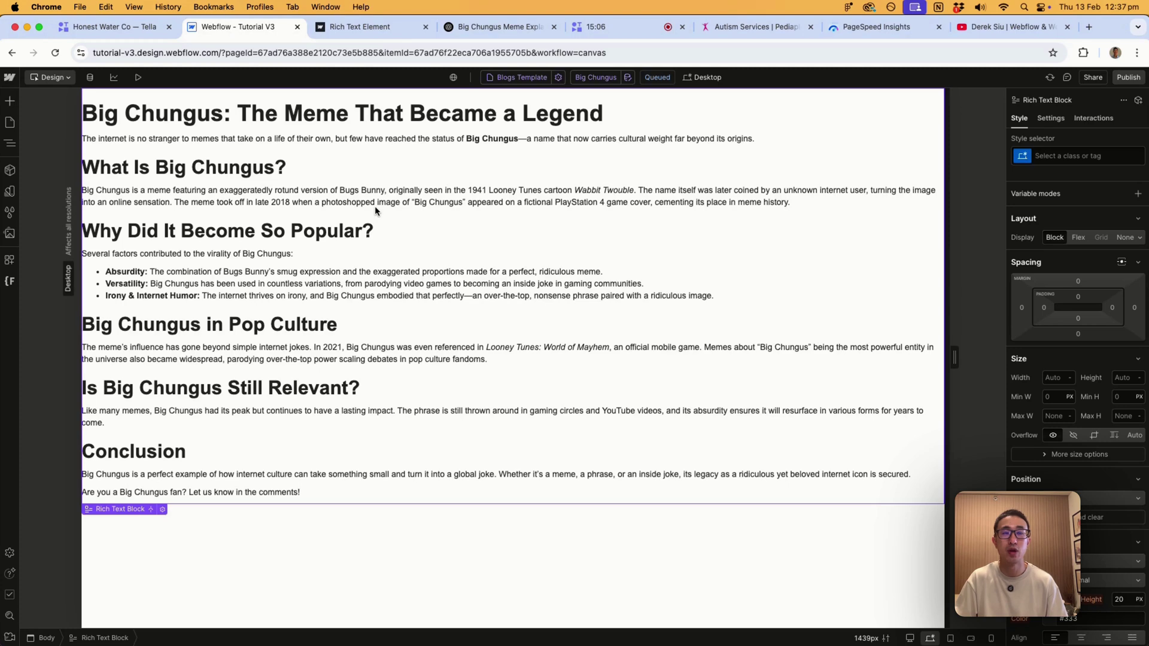
Insert blank lines below the "What Is Big Chungus?" paragraph and place the cursor on the first one.
double_click(829, 206)
key(Return)
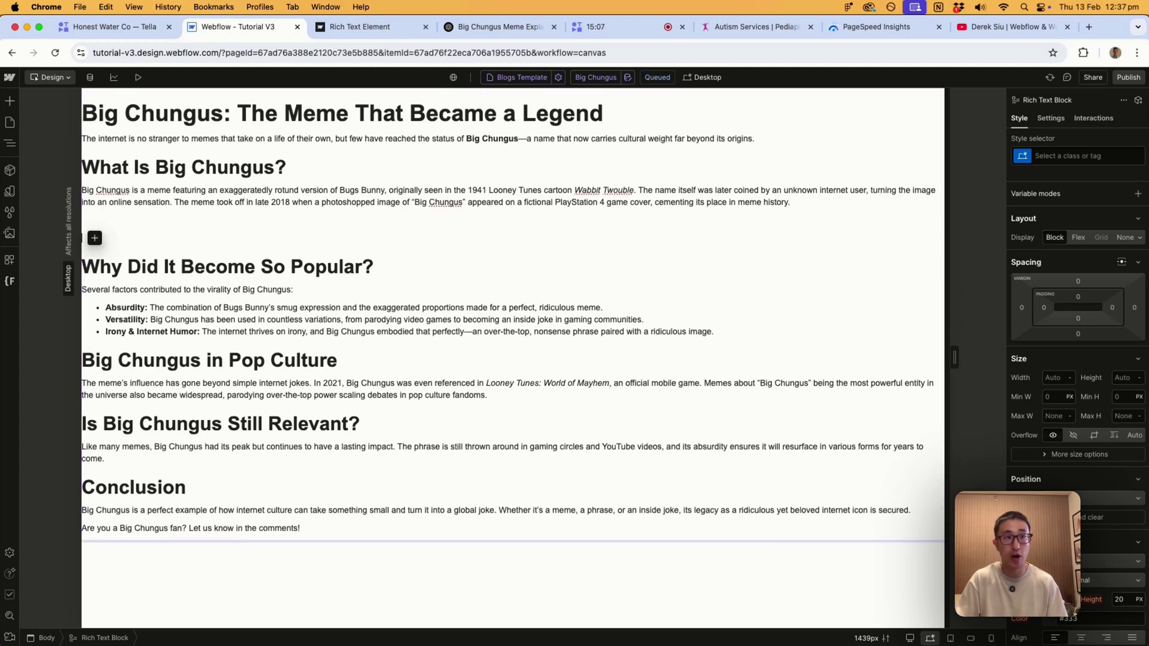
key(Return)
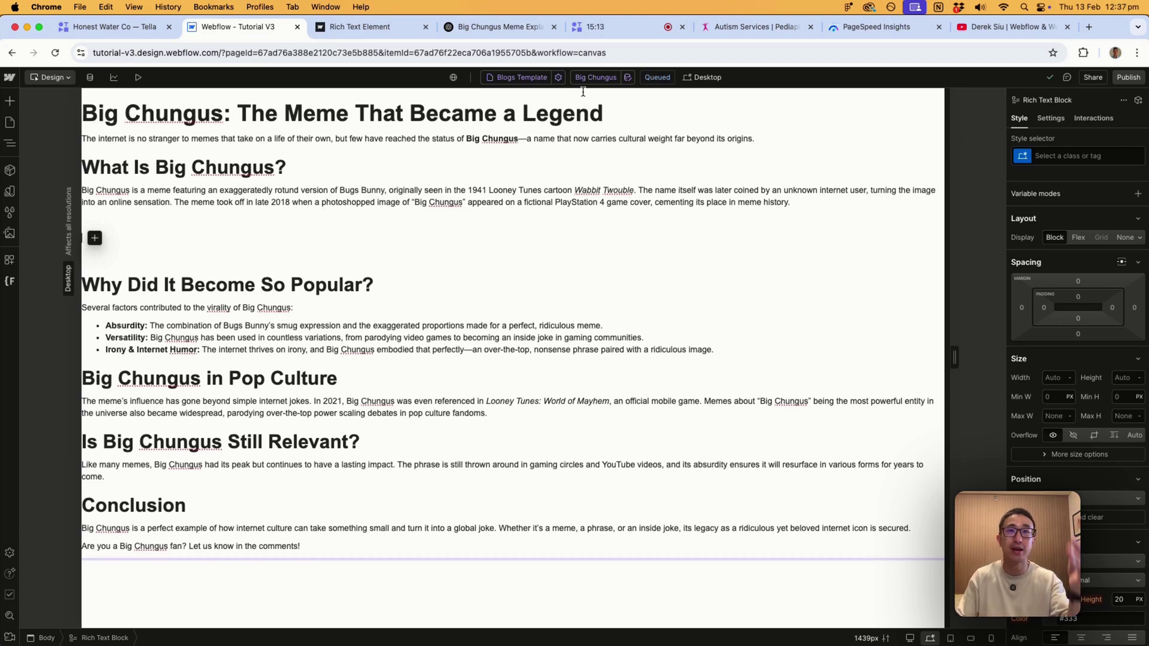
click(99, 238)
click(418, 220)
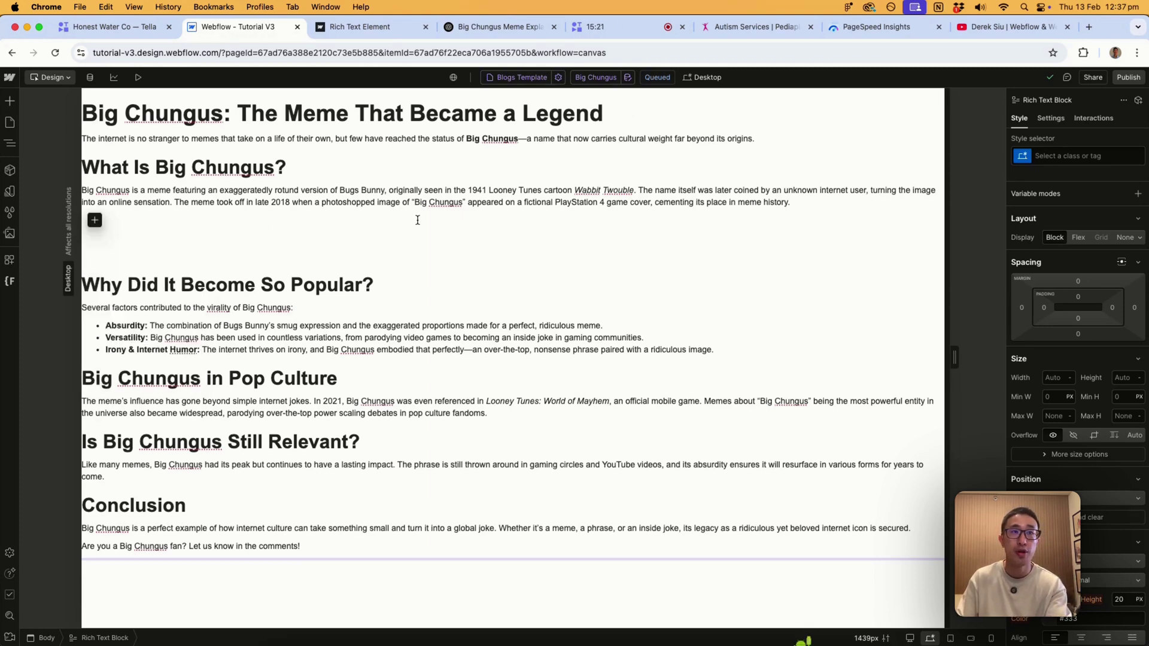